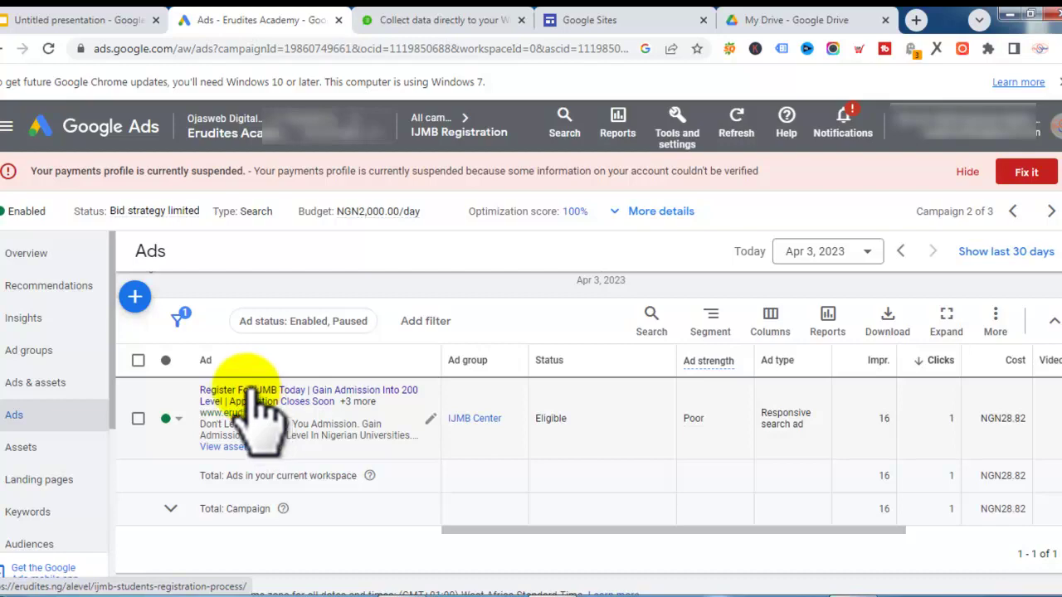
# Step: Open the ad's IJMB–JUPEB registration landing page, review its enquiry form, then switch to WhatsForm
pyautogui.click(249, 395)
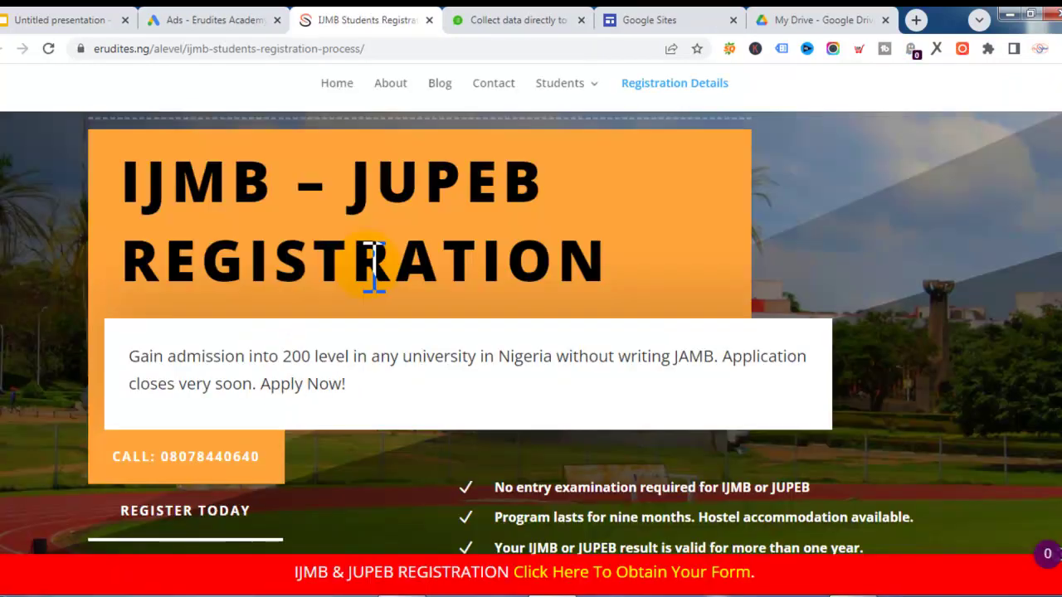
pyautogui.scroll(-10, 378, 332)
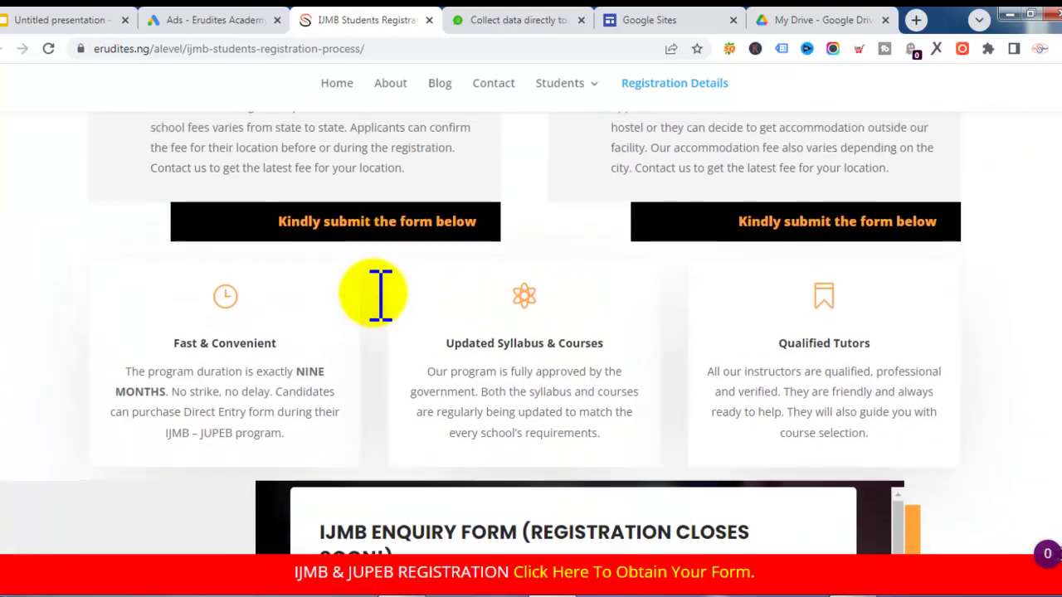
pyautogui.scroll(-1, 380, 294)
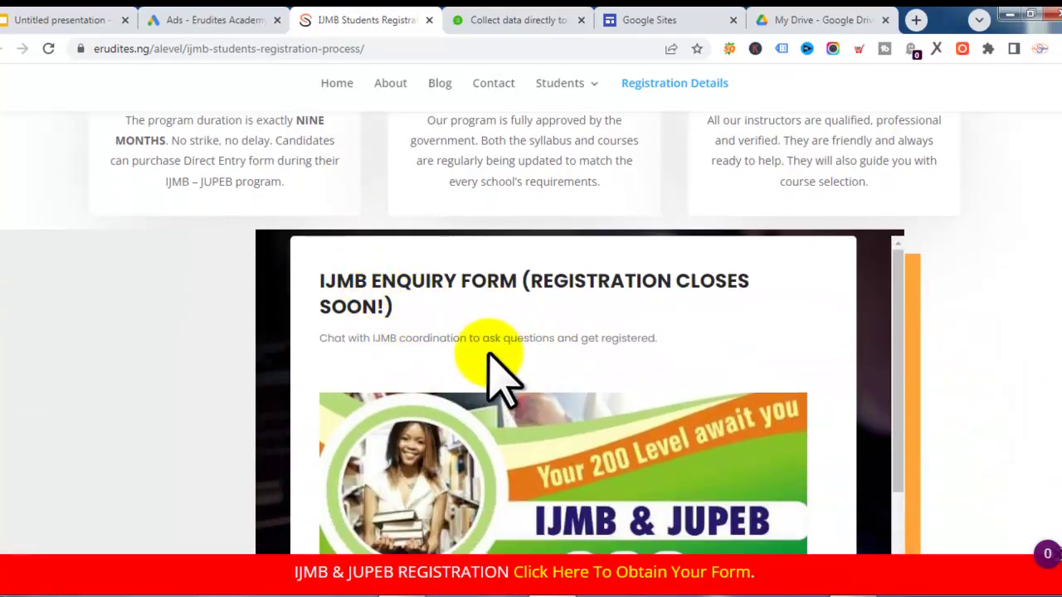
pyautogui.scroll(-3, 497, 379)
pyautogui.scroll(-3, 396, 474)
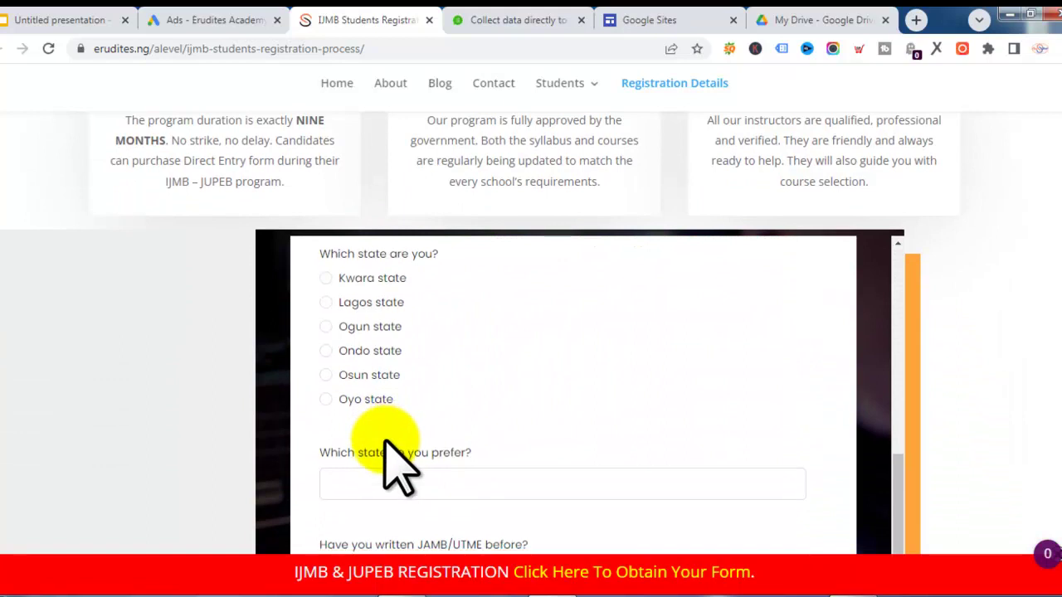
pyautogui.scroll(-1, 415, 497)
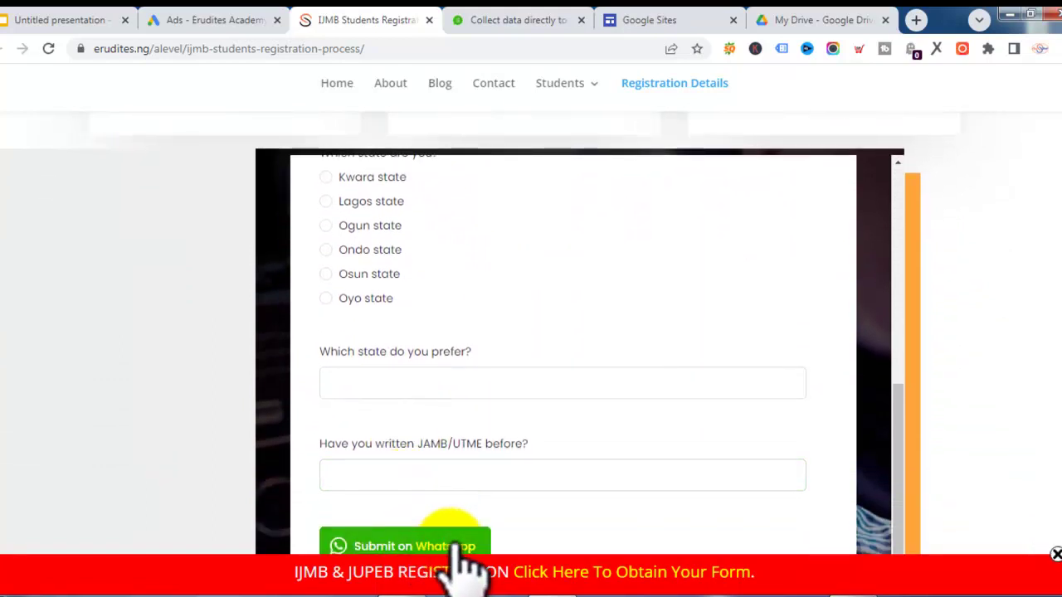
pyautogui.scroll(3, 403, 426)
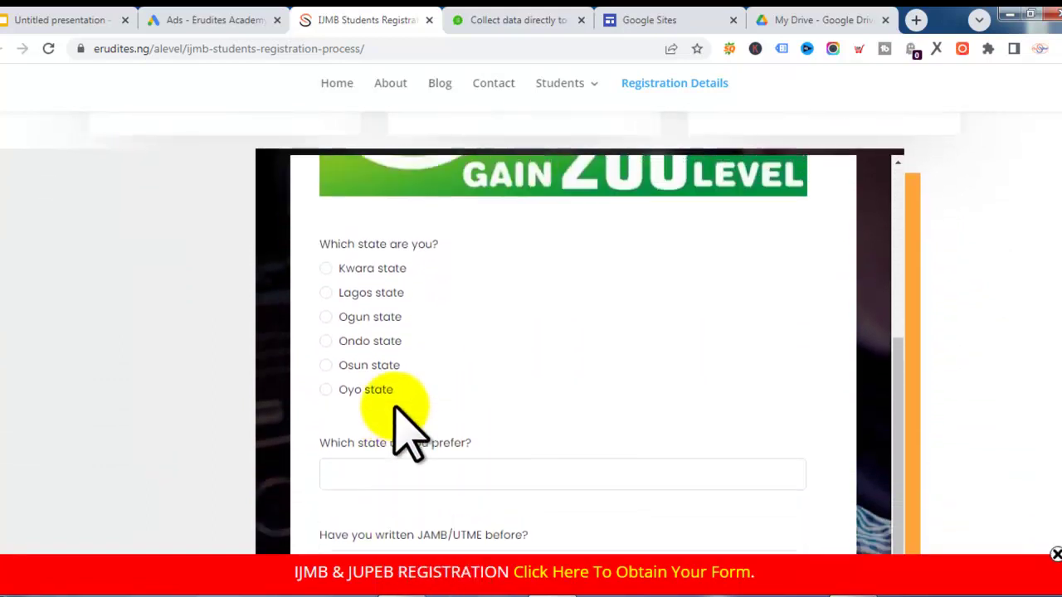
pyautogui.scroll(3, 268, 336)
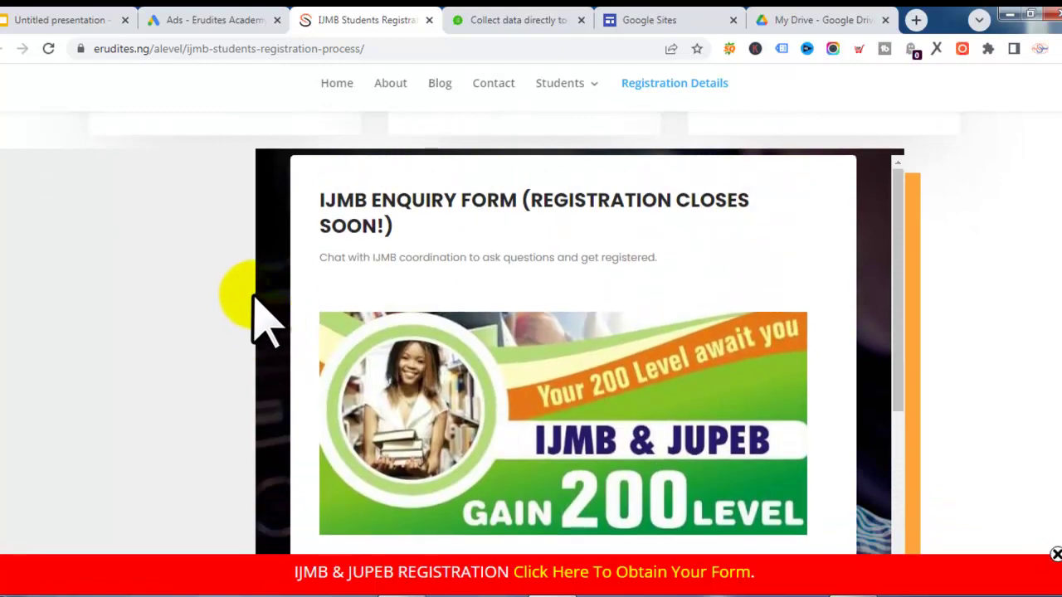
pyautogui.scroll(10, 259, 298)
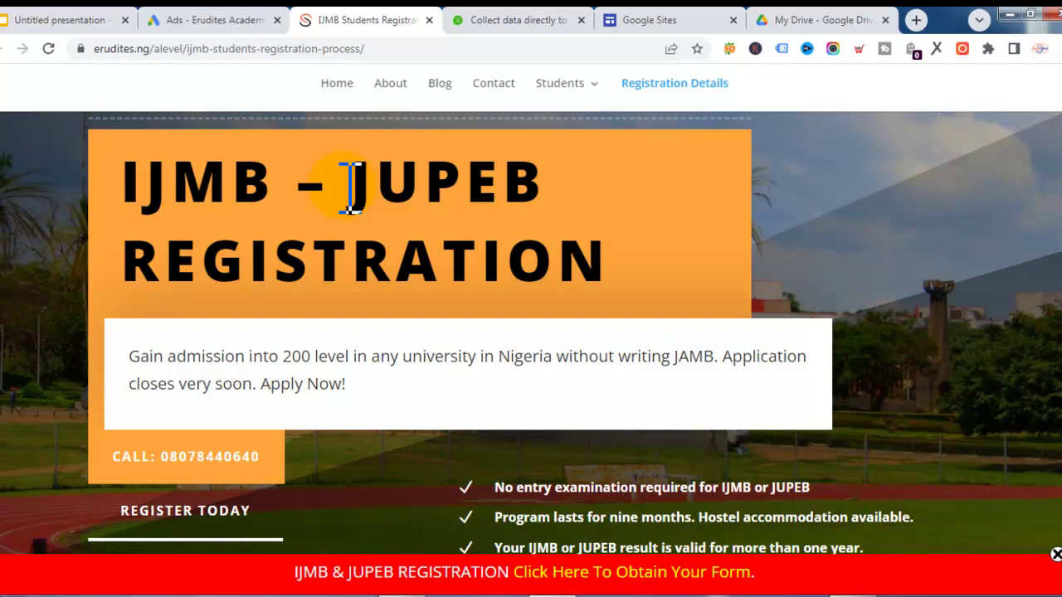
pyautogui.click(547, 25)
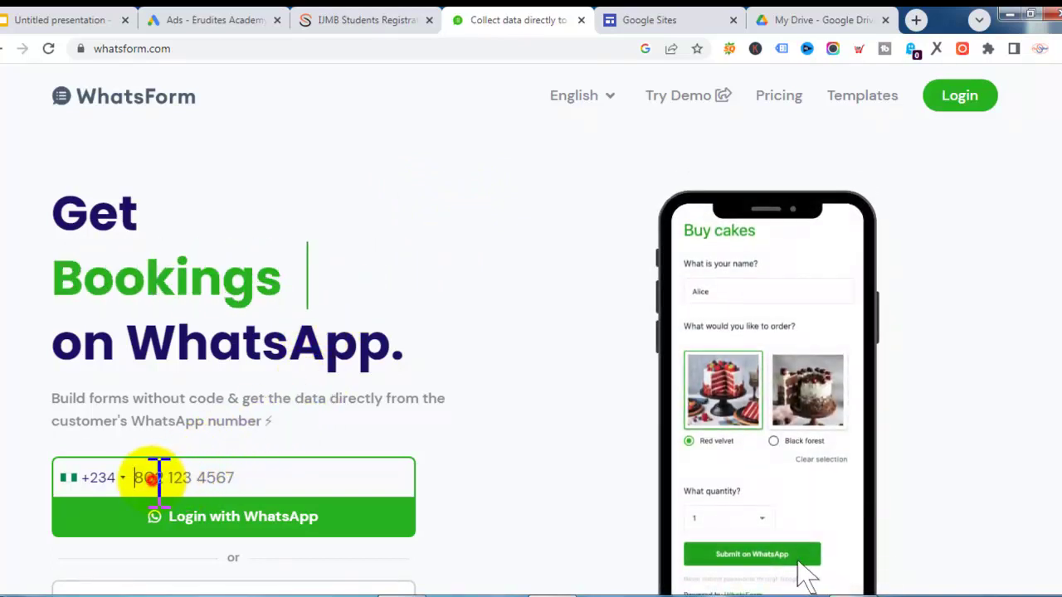
# Step: Check the +234 country code list, enter the WhatsApp number field, and go to the login page
pyautogui.click(110, 479)
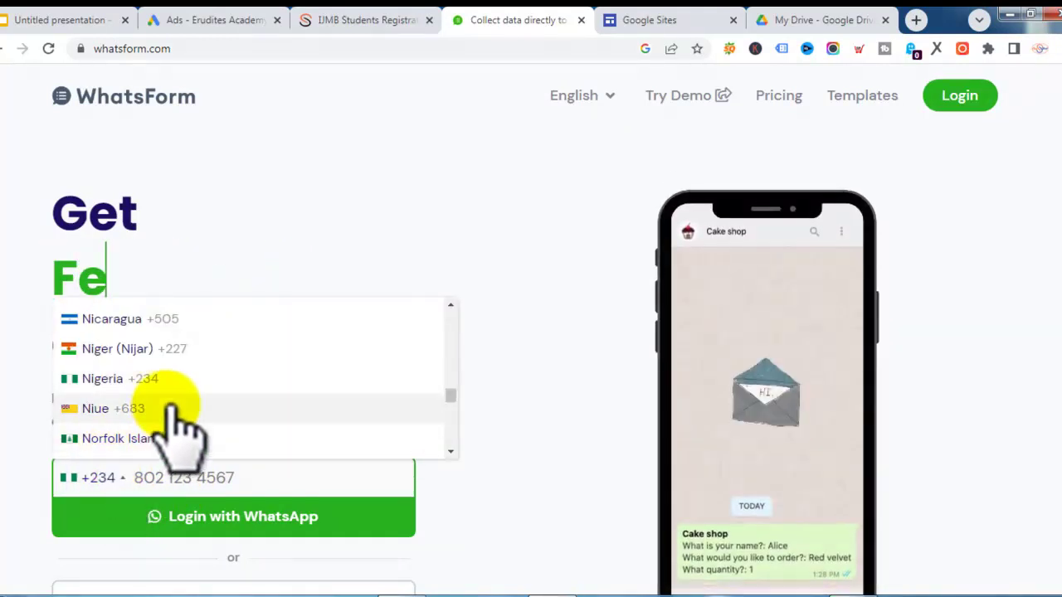
pyautogui.scroll(8, 173, 411)
pyautogui.scroll(15, 176, 428)
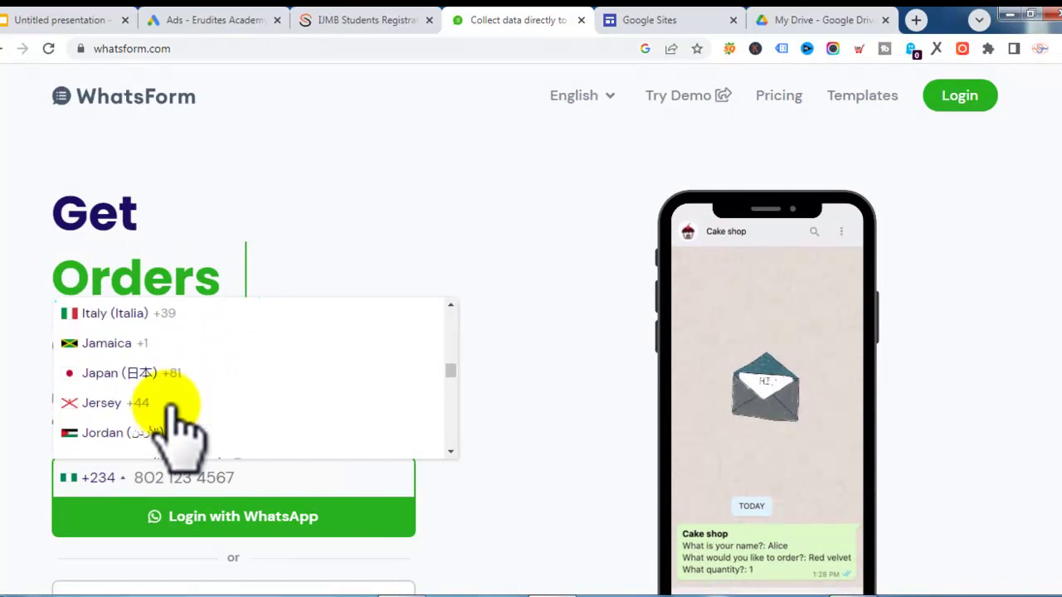
pyautogui.scroll(-4, 178, 425)
pyautogui.scroll(-9, 174, 411)
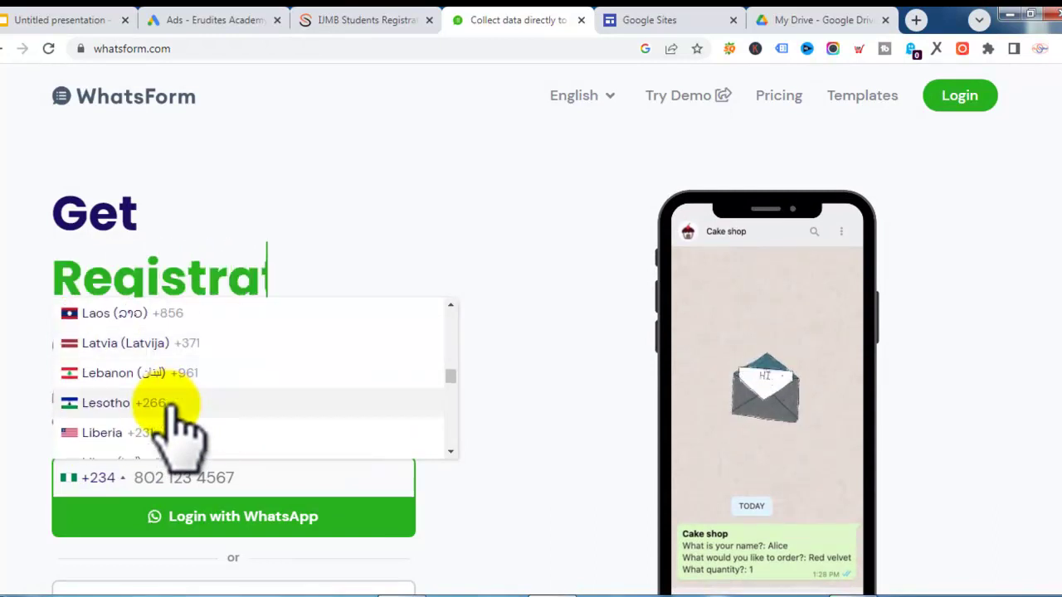
pyautogui.click(33, 433)
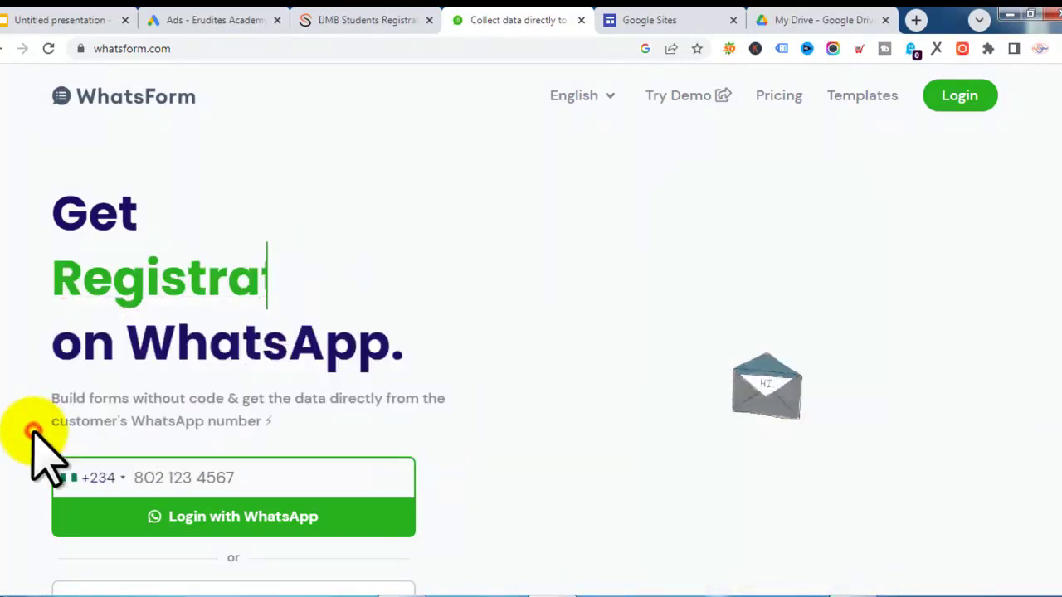
pyautogui.click(155, 477)
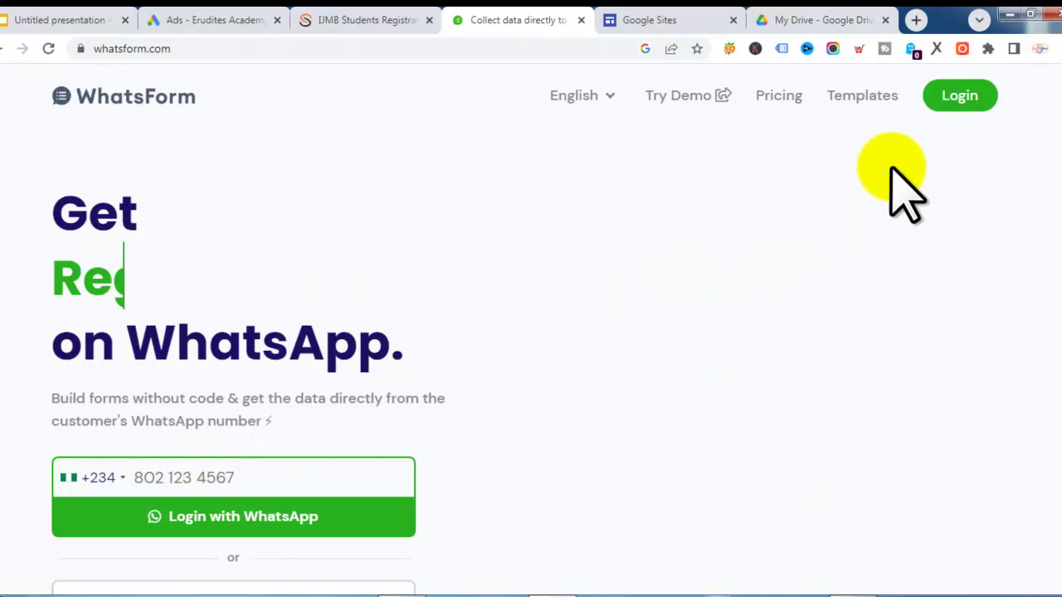
pyautogui.click(960, 97)
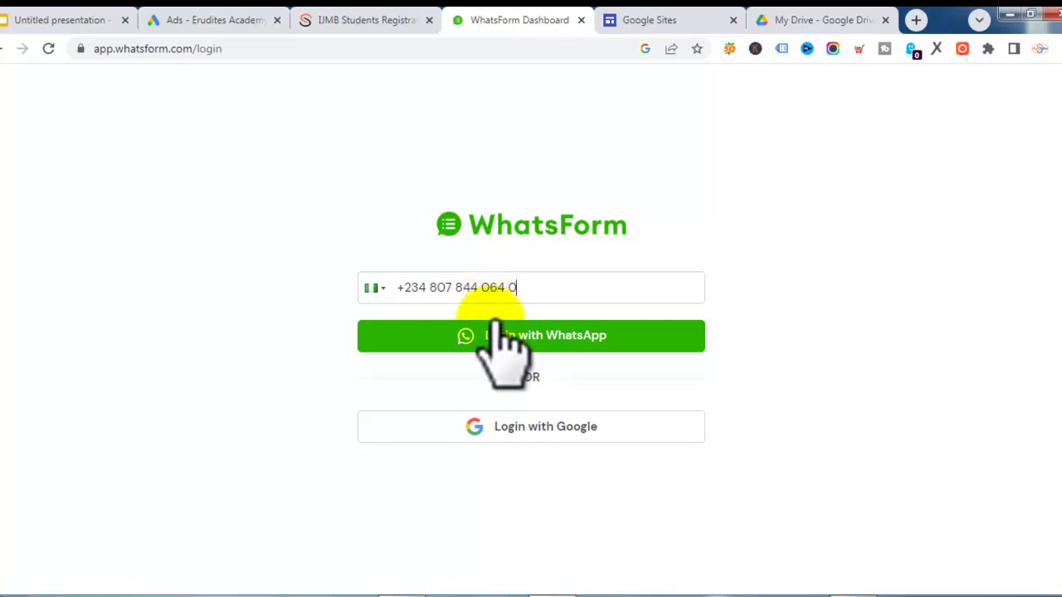
# Step: Request a WhatsApp verification code and enter the code to sign in
pyautogui.click(500, 336)
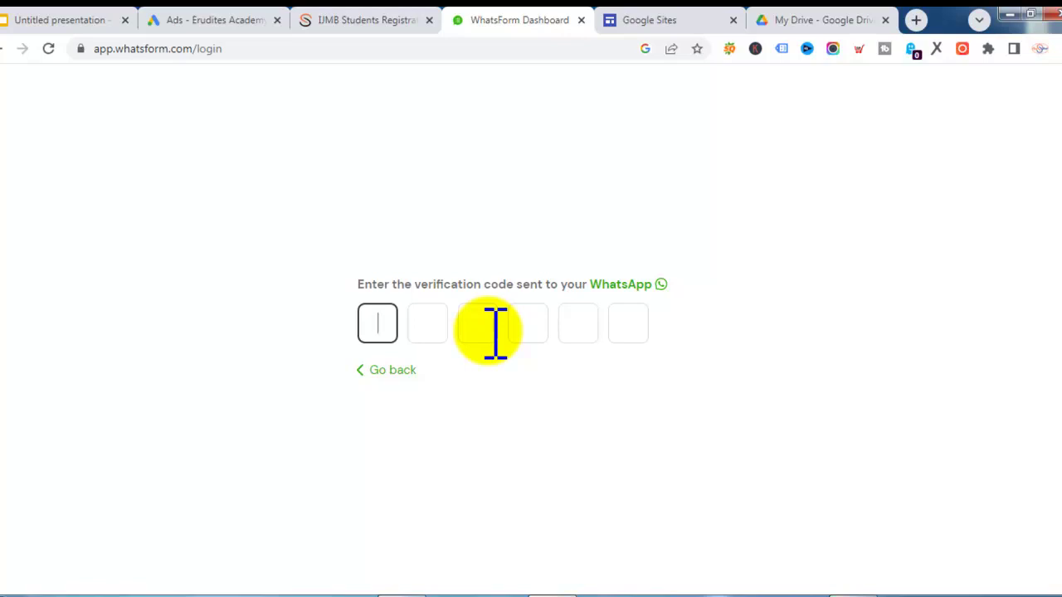
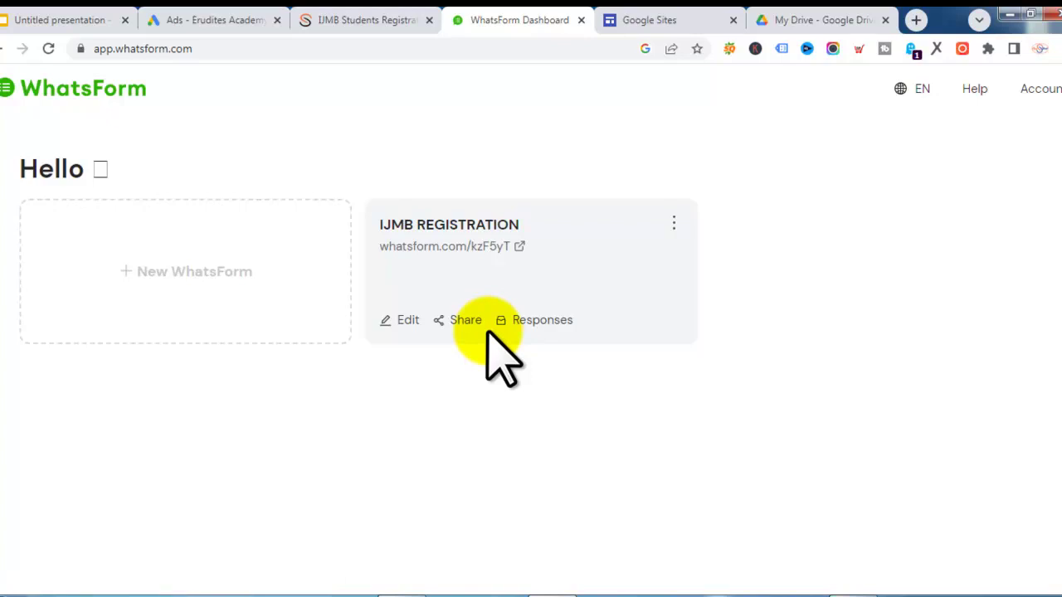
# Step: Check the embedded form on the registration page, then open the IJMB REGISTRATION form's Responses
pyautogui.click(342, 18)
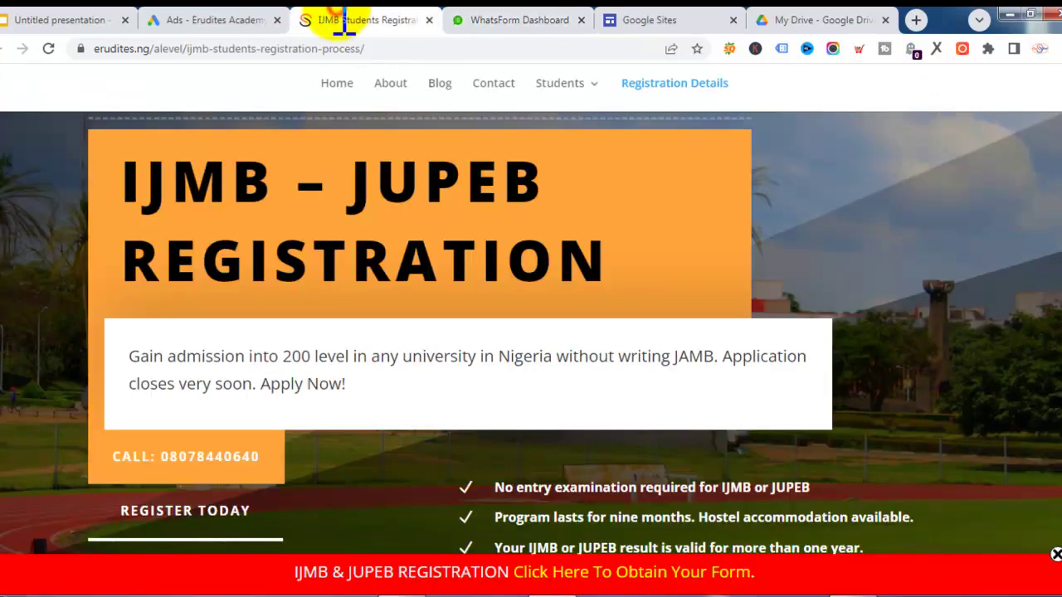
pyautogui.scroll(-10, 310, 371)
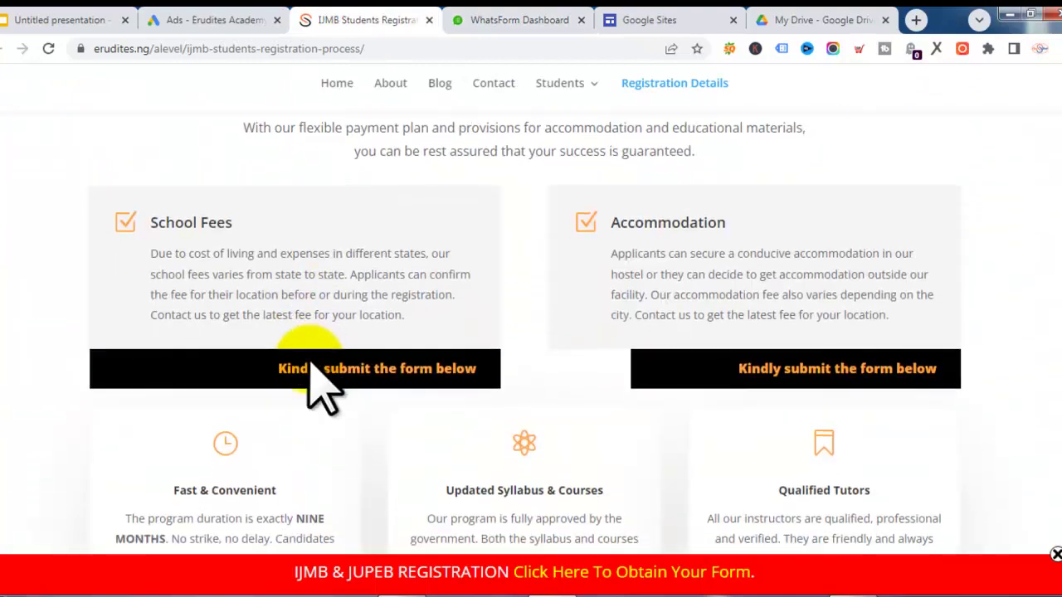
pyautogui.scroll(-2, 316, 361)
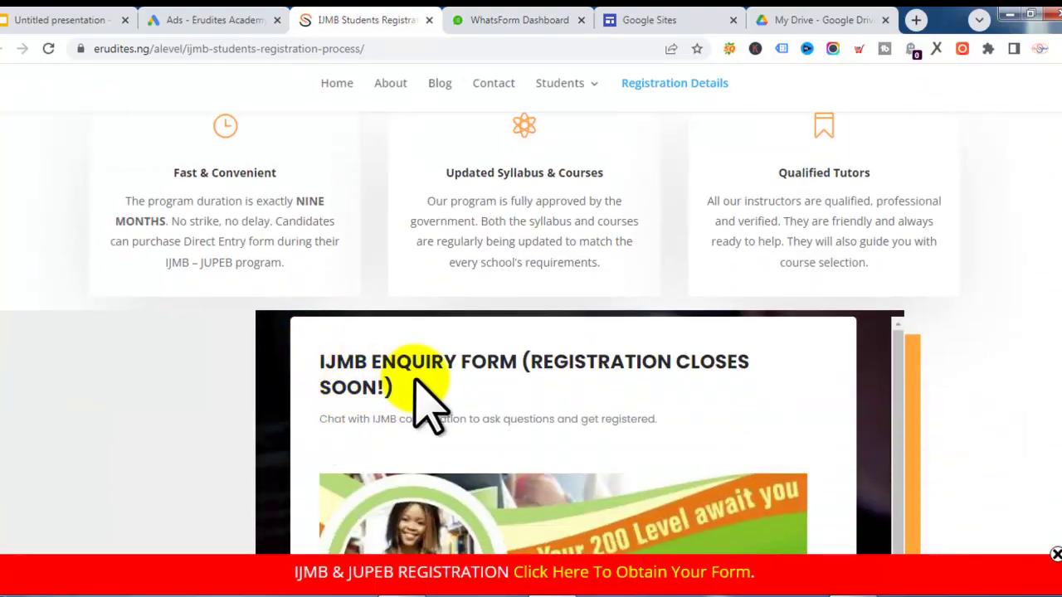
pyautogui.click(535, 20)
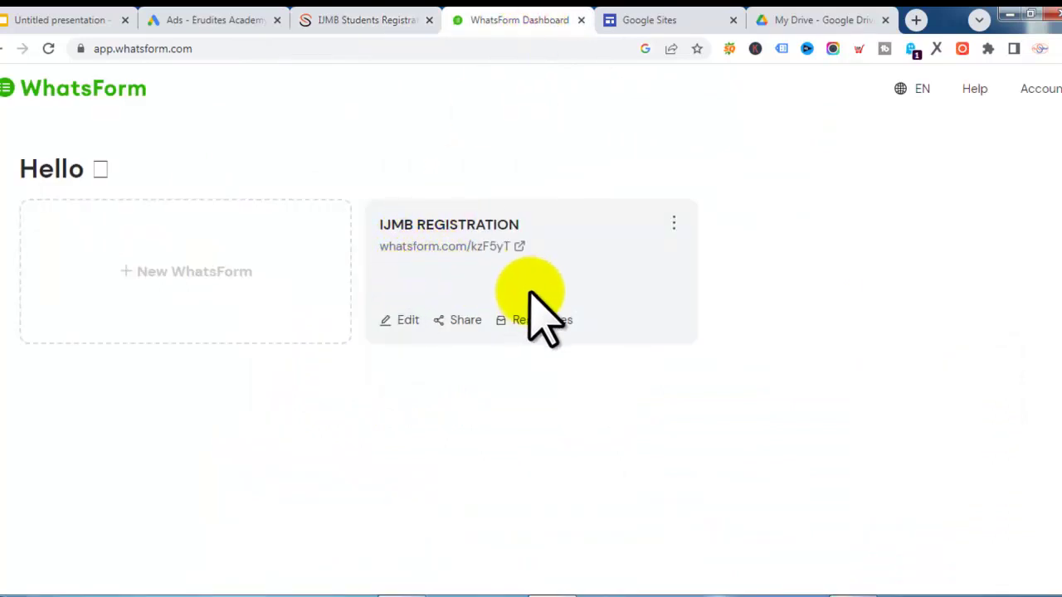
pyautogui.click(539, 325)
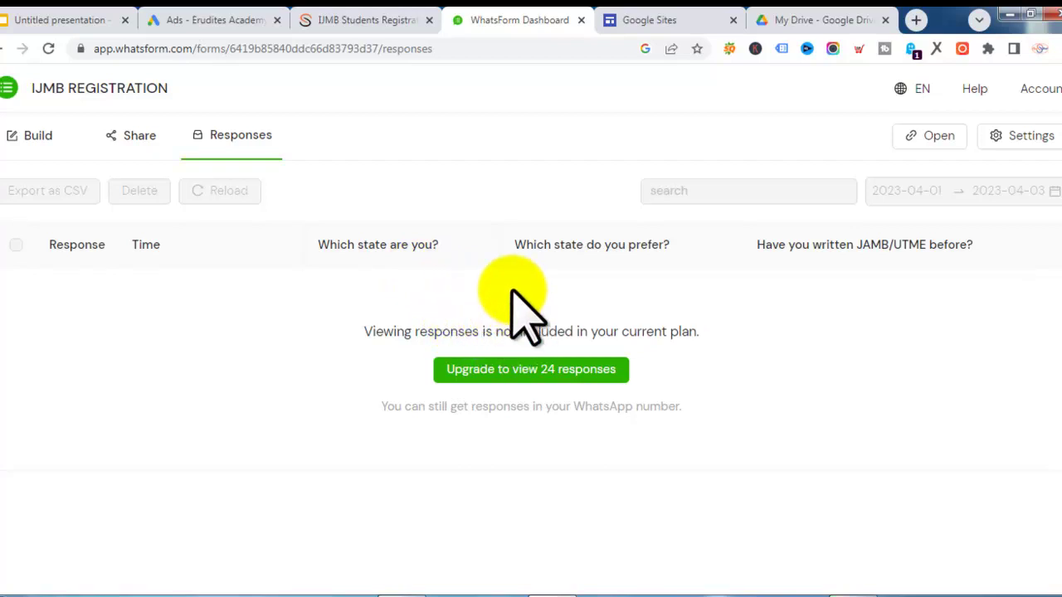
# Step: Review the upgrade plans, noting the Lite plan's $12 price, and return to the dashboard
pyautogui.click(523, 382)
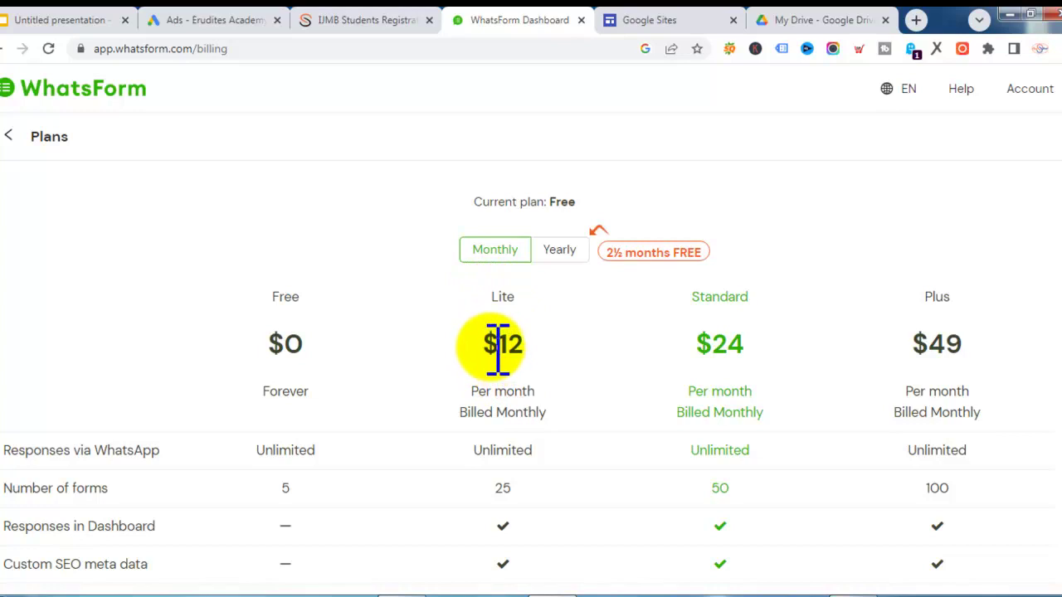
pyautogui.moveTo(497, 349); pyautogui.dragTo(527, 347)
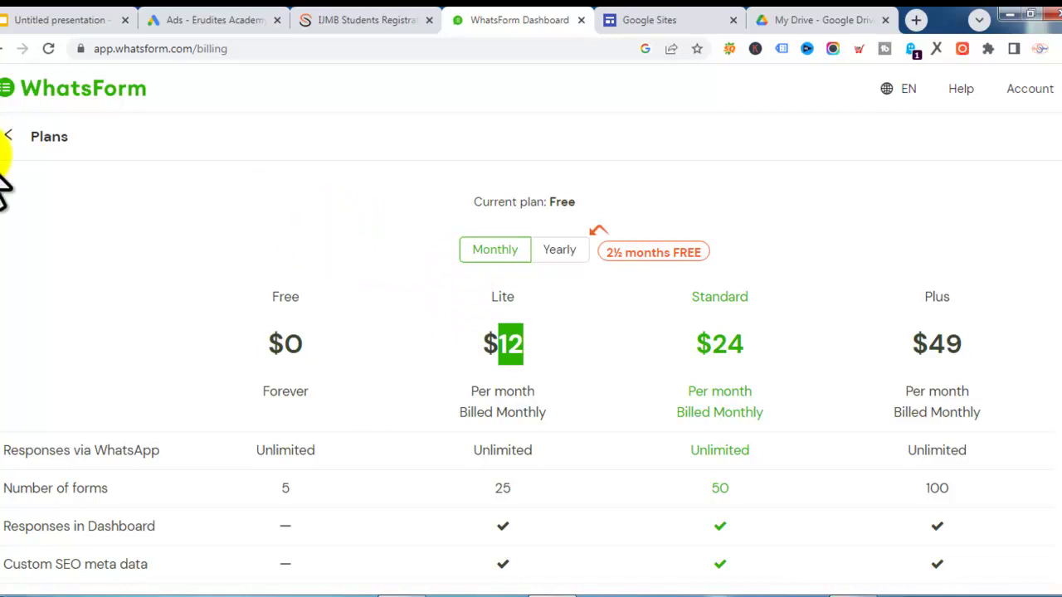
pyautogui.click(30, 91)
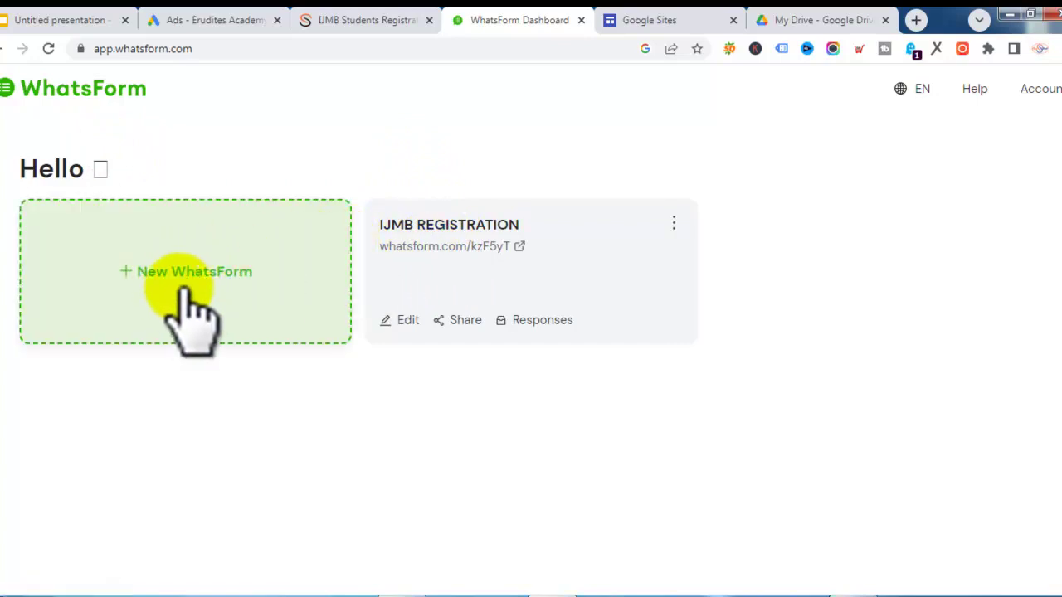
# Step: Start a new WhatsForm, confirming the WhatsApp number and English language
pyautogui.click(165, 270)
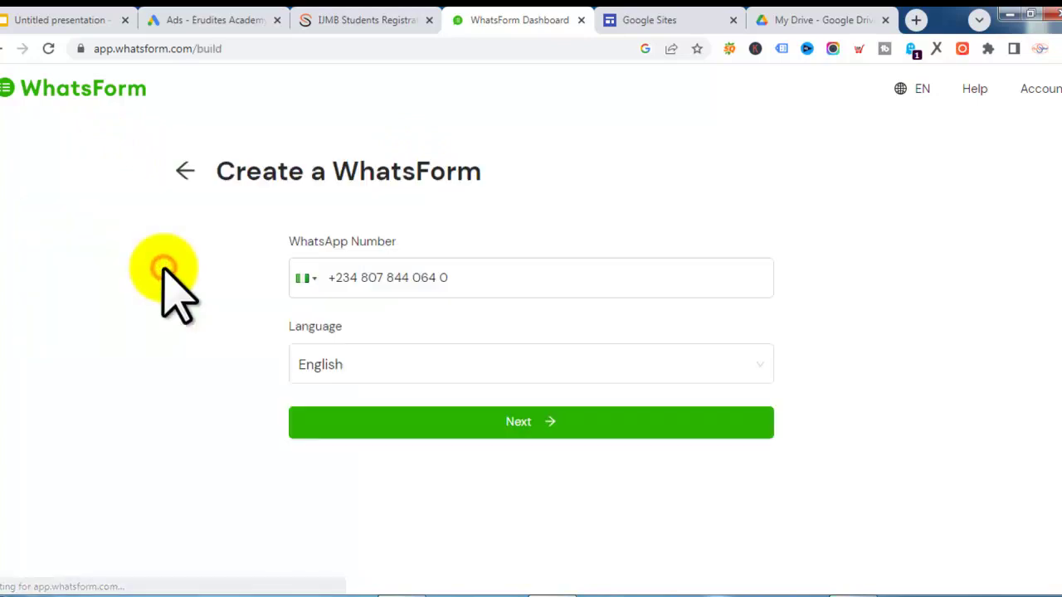
pyautogui.click(448, 278)
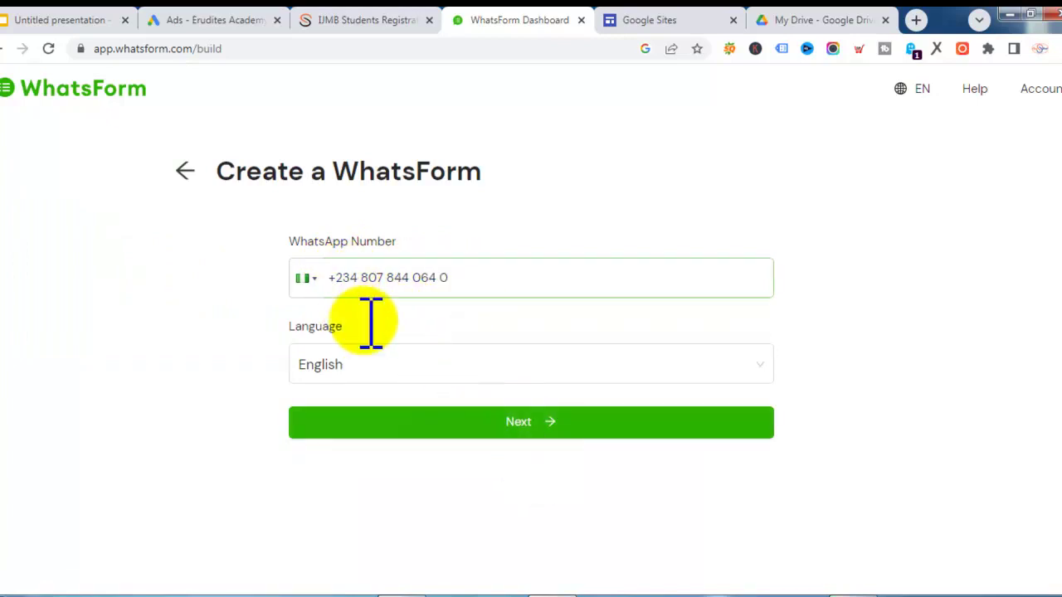
pyautogui.click(525, 422)
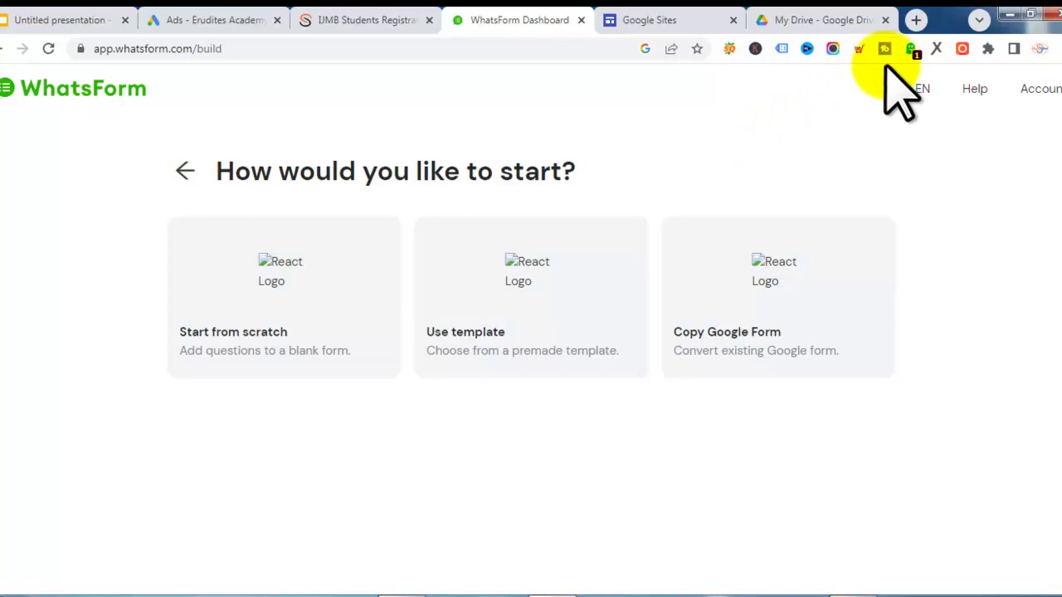
# Step: Trust the WhatsForm site in the tracker blocker, reload, and continue past the setup
pyautogui.click(910, 49)
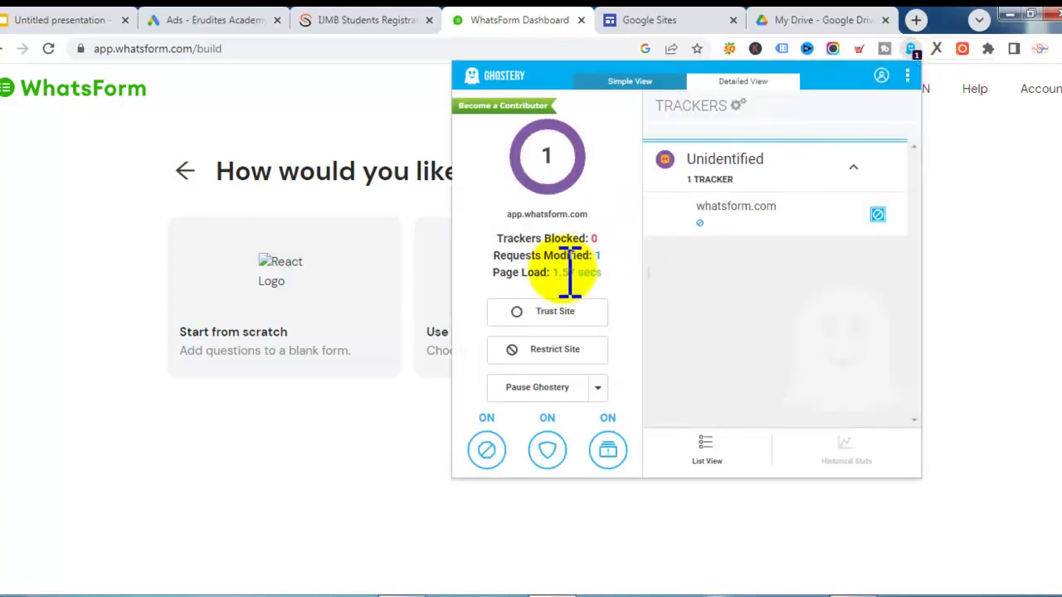
pyautogui.click(545, 309)
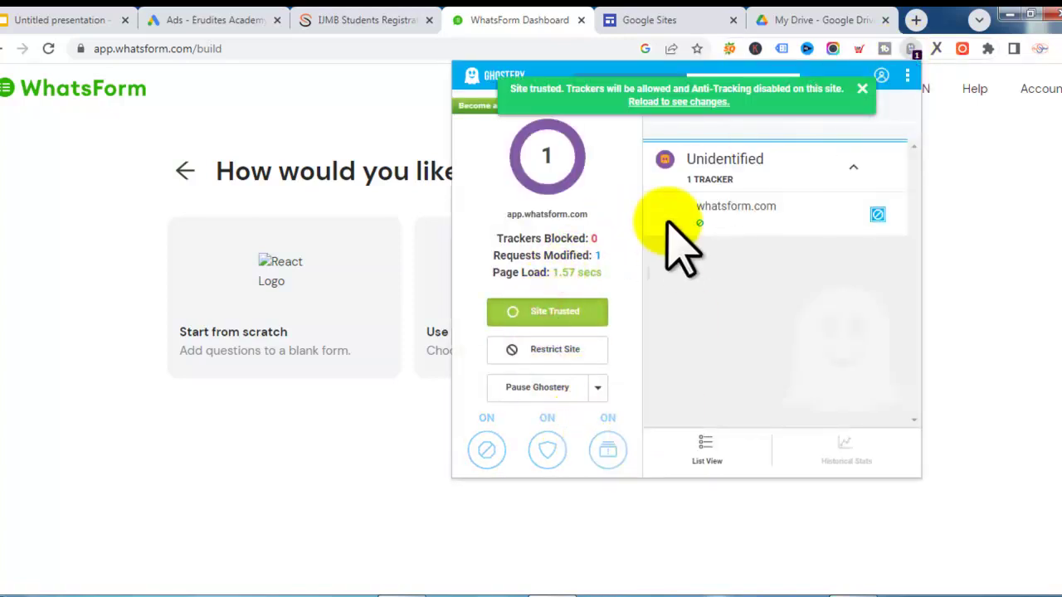
pyautogui.click(677, 100)
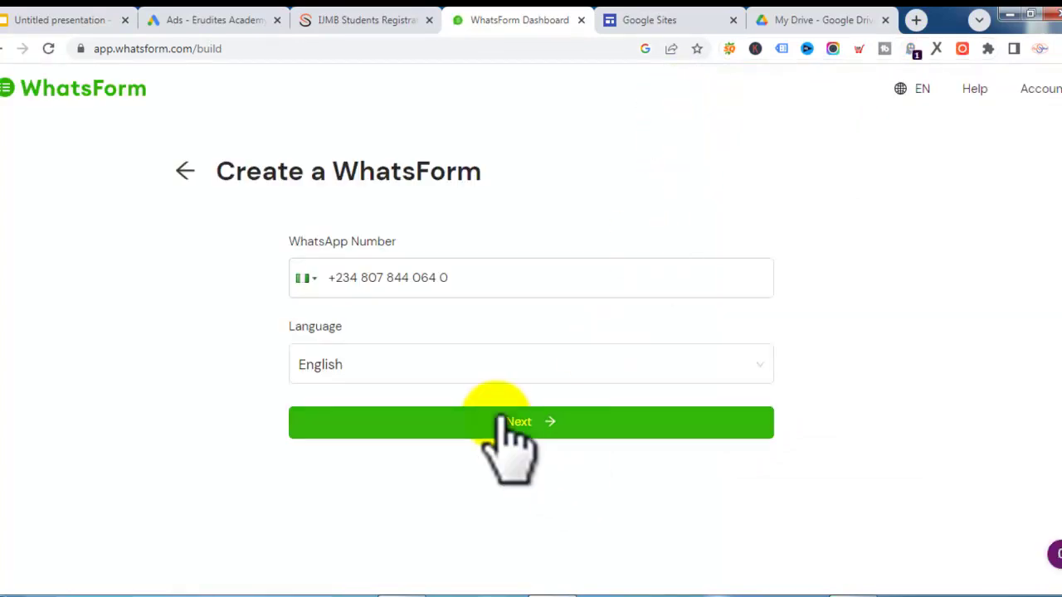
pyautogui.click(500, 422)
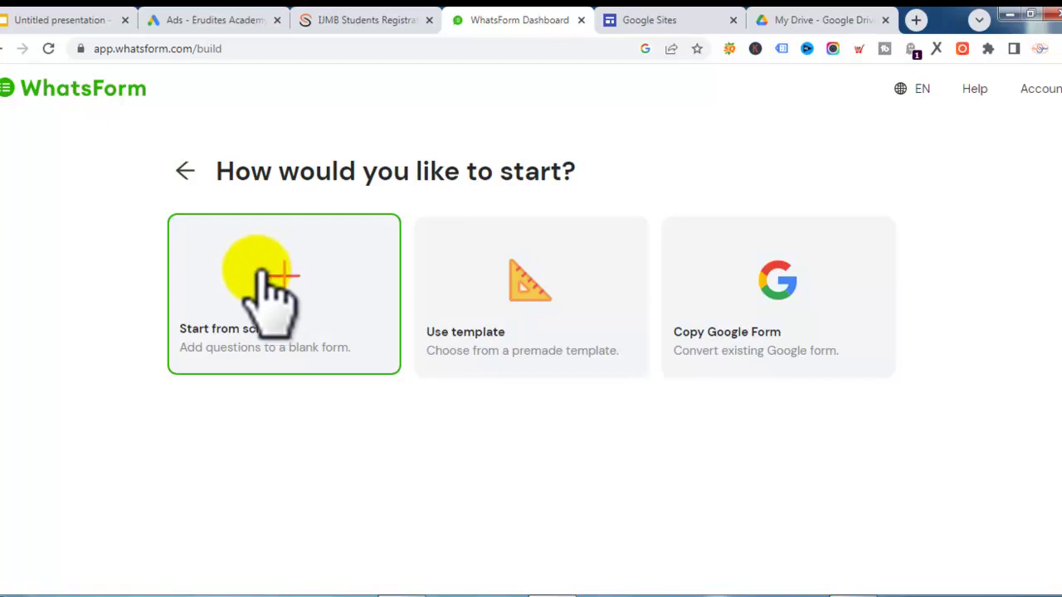
# Step: Scroll through the embedded IJMB Enquiry Form on the erudites.ng students registration page
pyautogui.click(340, 20)
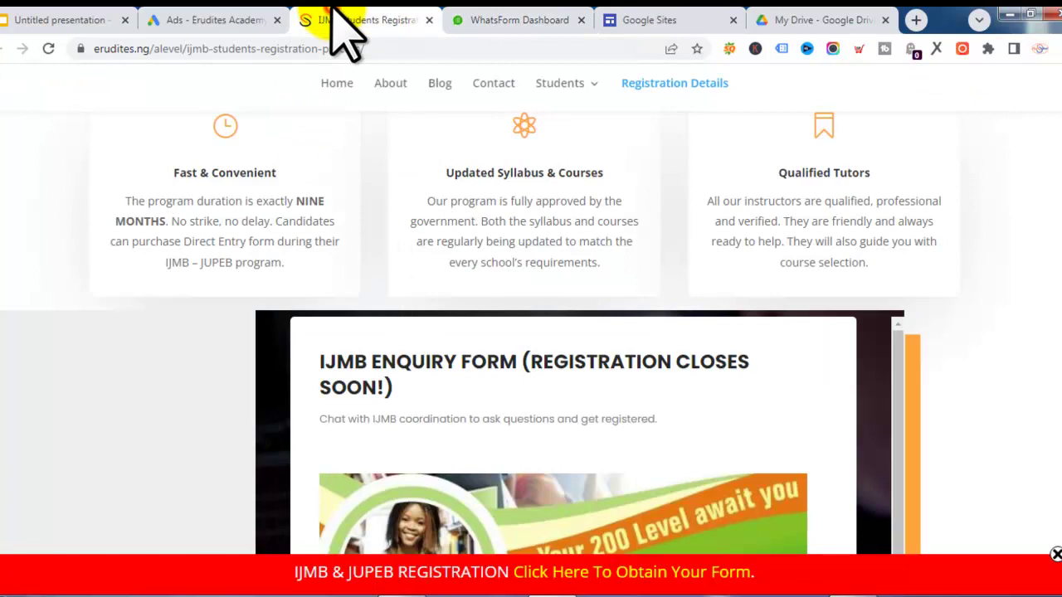
pyautogui.scroll(-5, 402, 282)
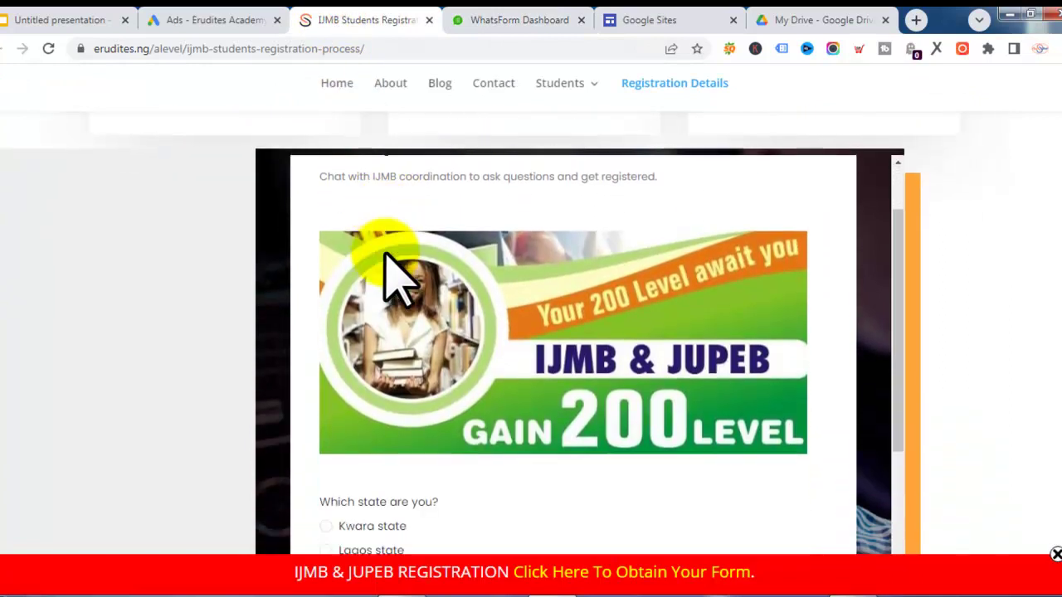
pyautogui.scroll(-5, 390, 257)
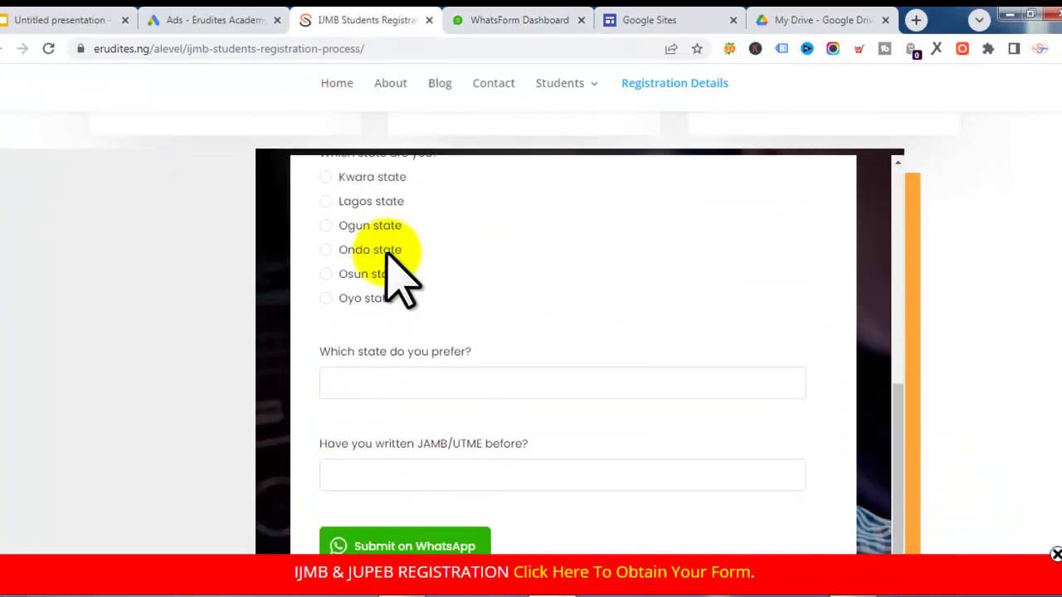
pyautogui.scroll(2, 409, 259)
pyautogui.scroll(-3, 409, 259)
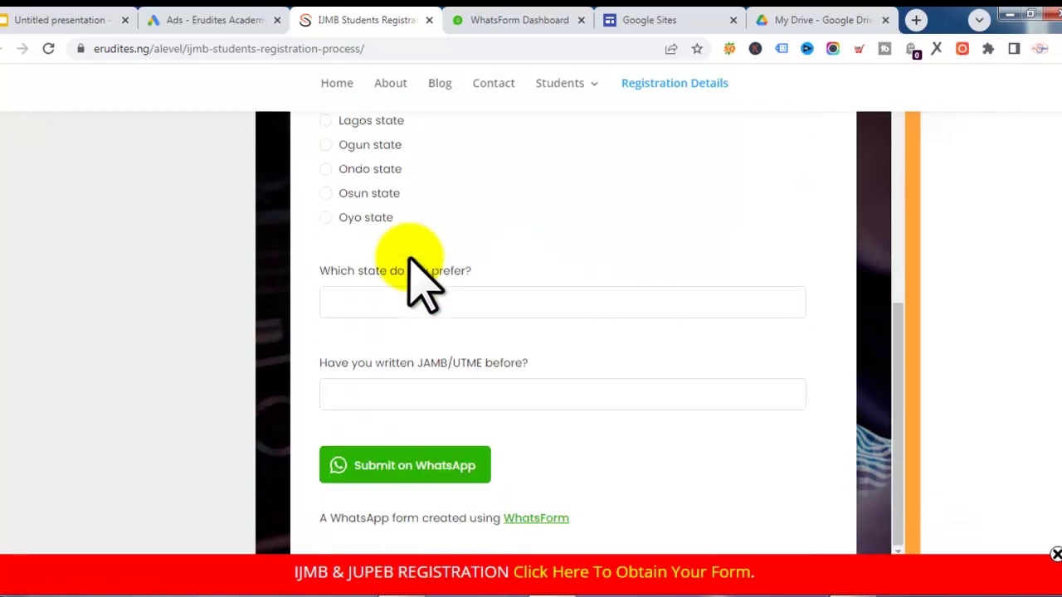
pyautogui.scroll(5, 409, 259)
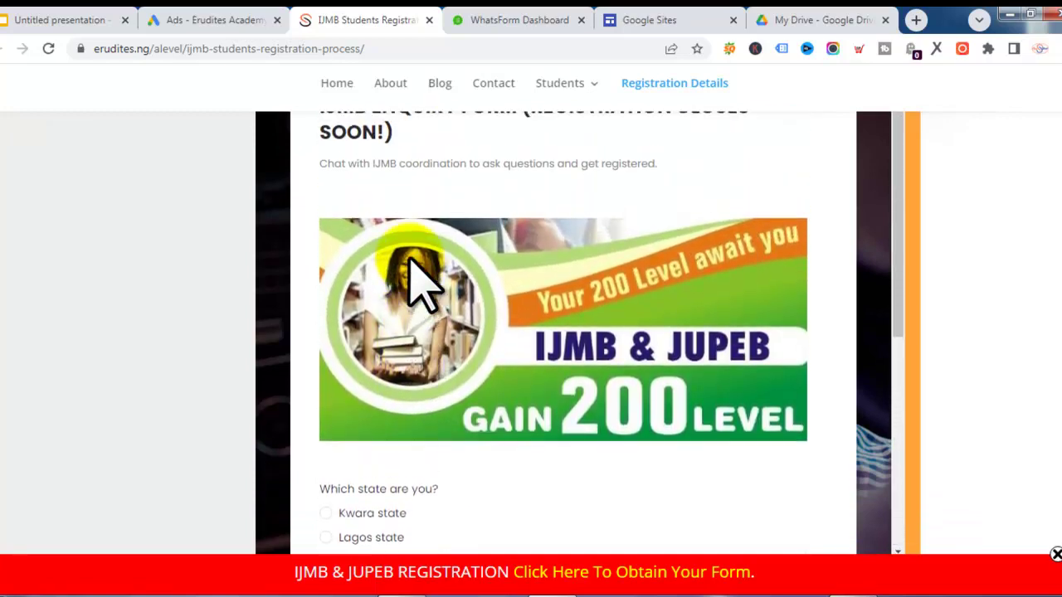
pyautogui.scroll(2, 409, 259)
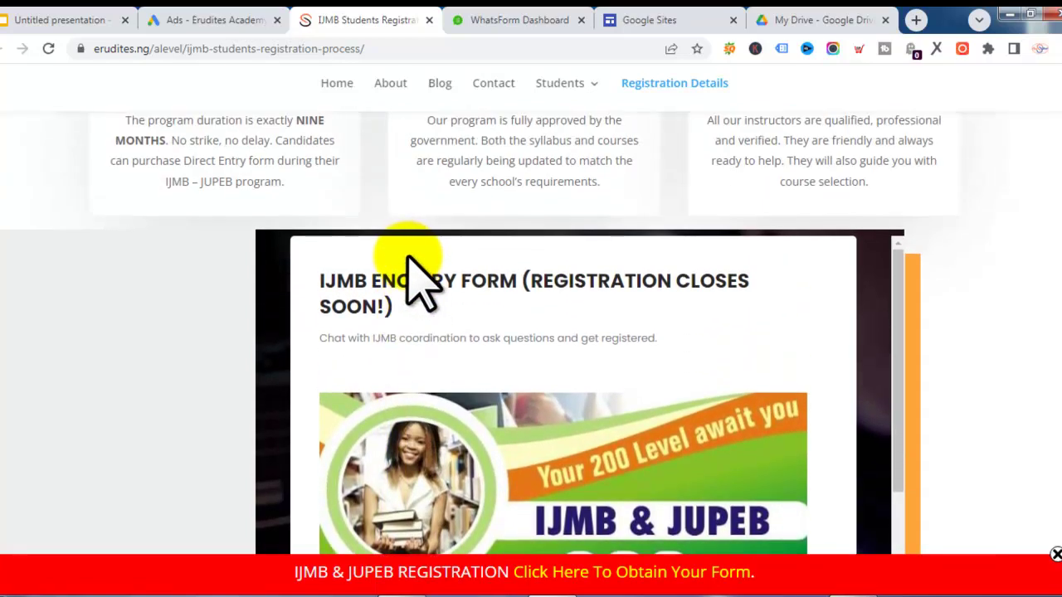
pyautogui.scroll(-4, 426, 283)
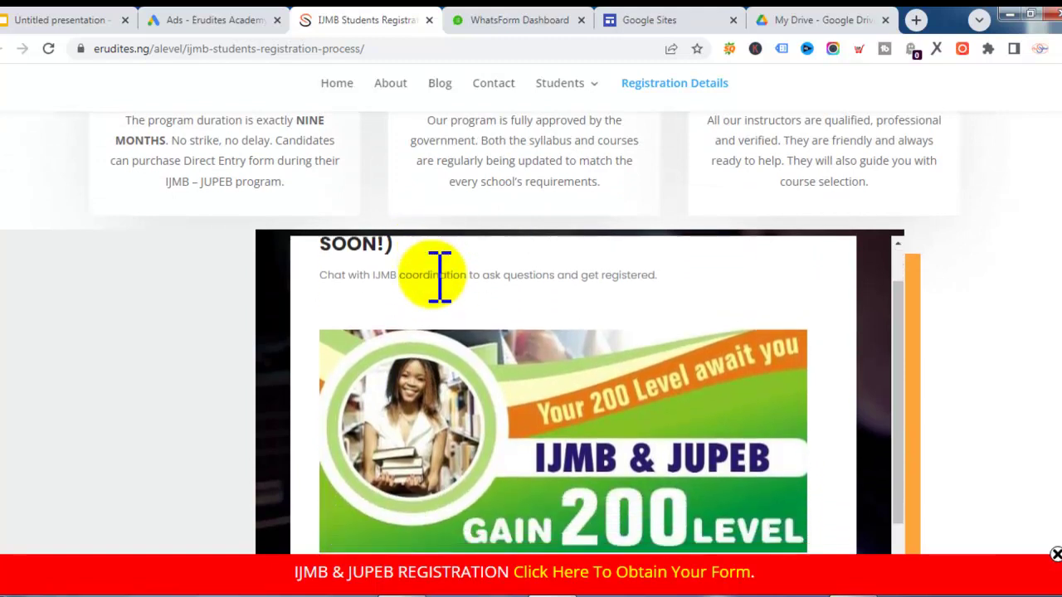
pyautogui.scroll(-2, 440, 277)
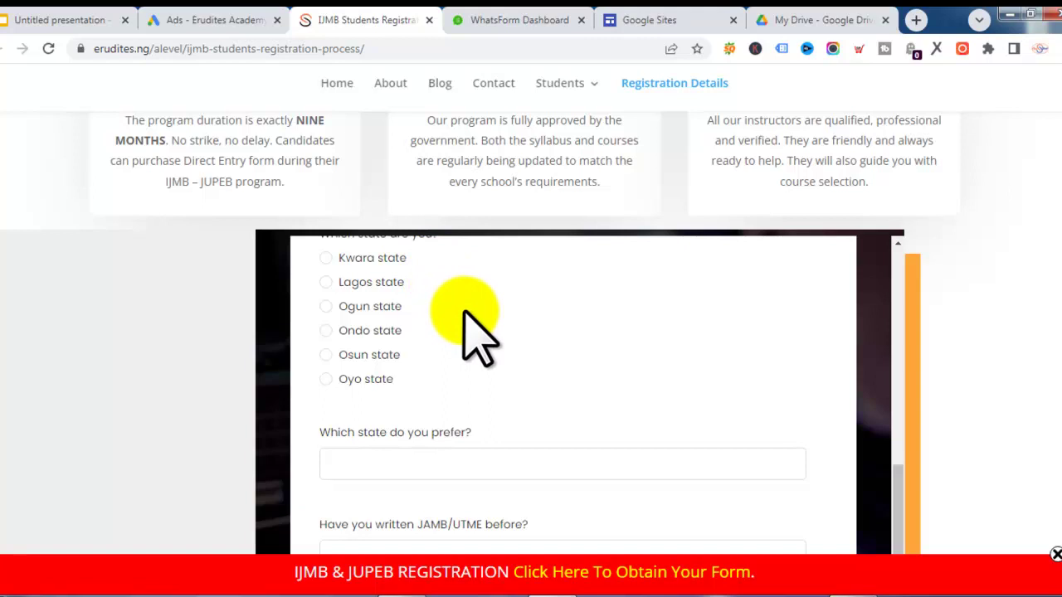
pyautogui.scroll(3, 467, 308)
pyautogui.scroll(5, 475, 315)
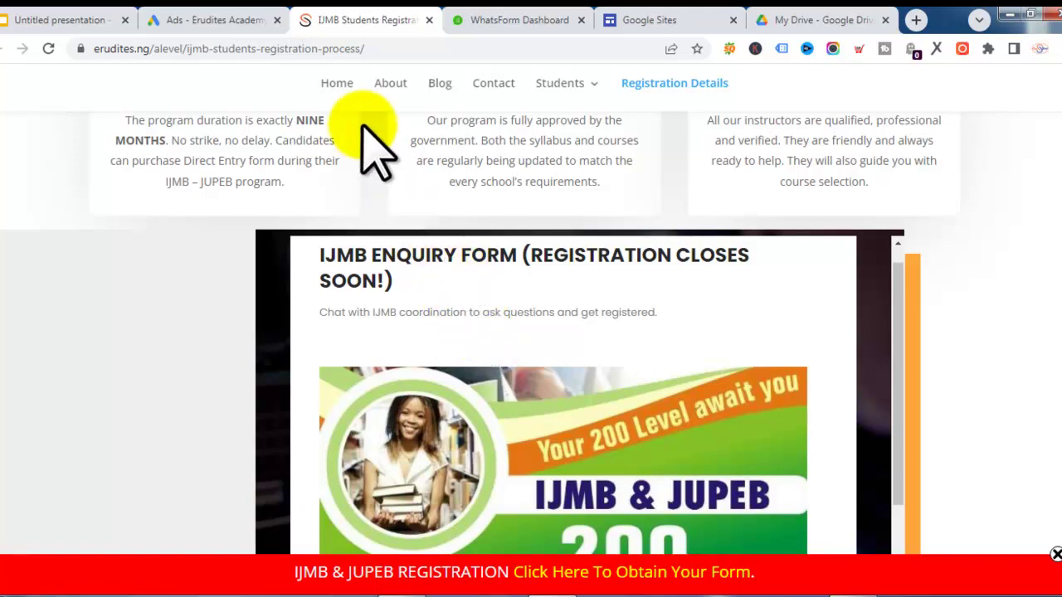
# Step: Start from scratch and drag in Text Input, Multiple Choice, Date, Email and Image blocks
pyautogui.click(490, 20)
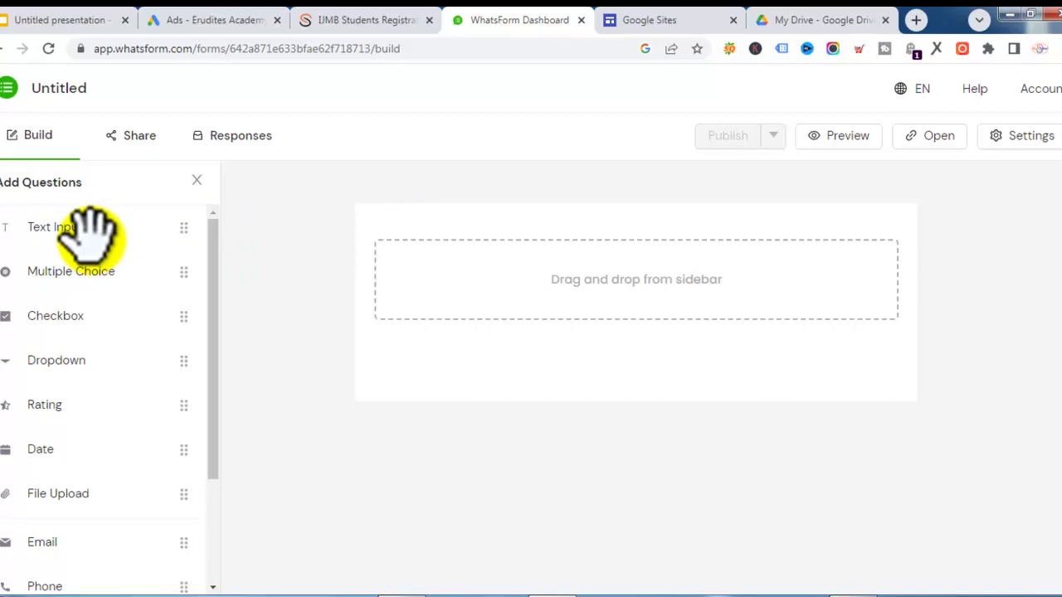
pyautogui.moveTo(52, 224); pyautogui.dragTo(599, 279)
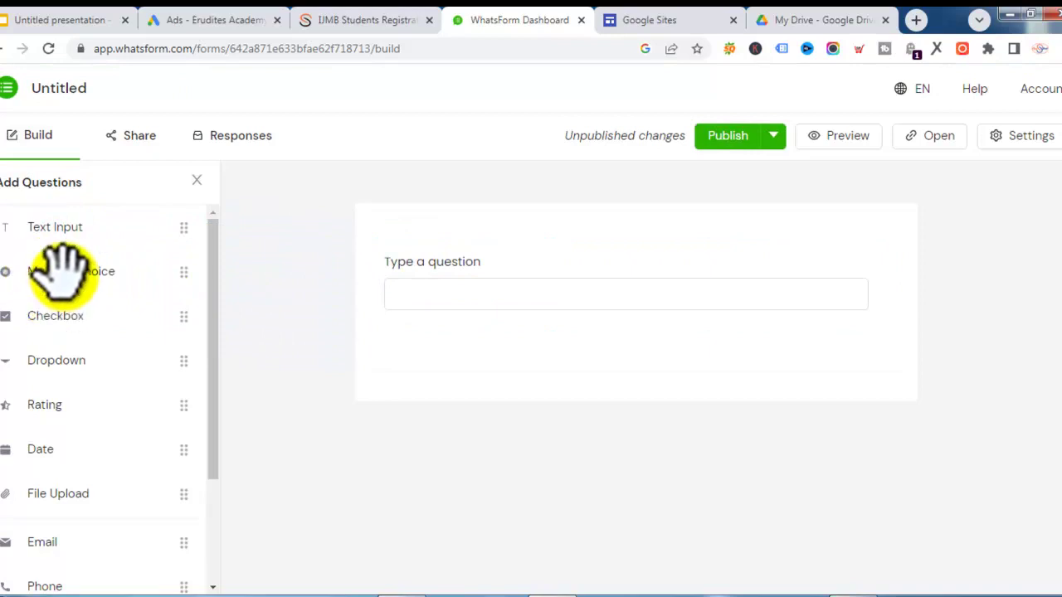
pyautogui.moveTo(57, 267); pyautogui.dragTo(531, 375)
pyautogui.scroll(-1, 116, 340)
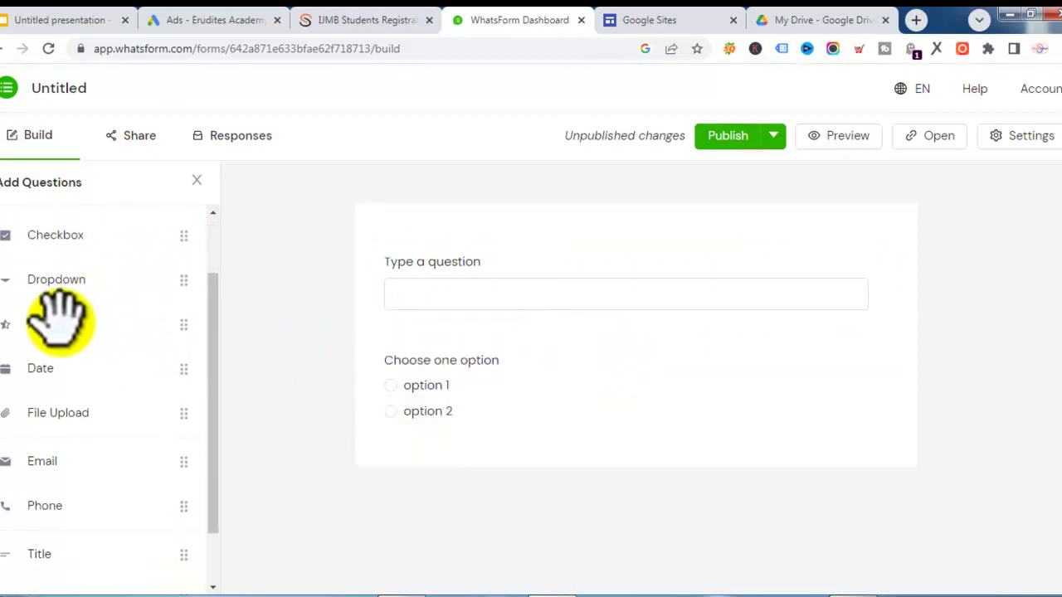
pyautogui.scroll(-2, 49, 308)
pyautogui.moveTo(45, 301); pyautogui.dragTo(348, 464)
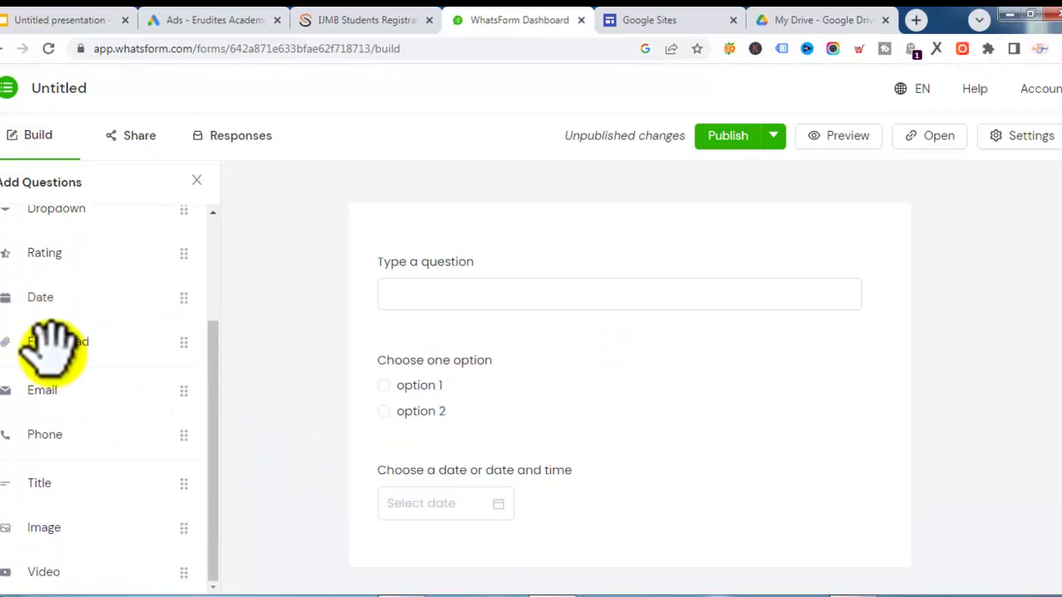
pyautogui.moveTo(48, 396); pyautogui.dragTo(373, 522)
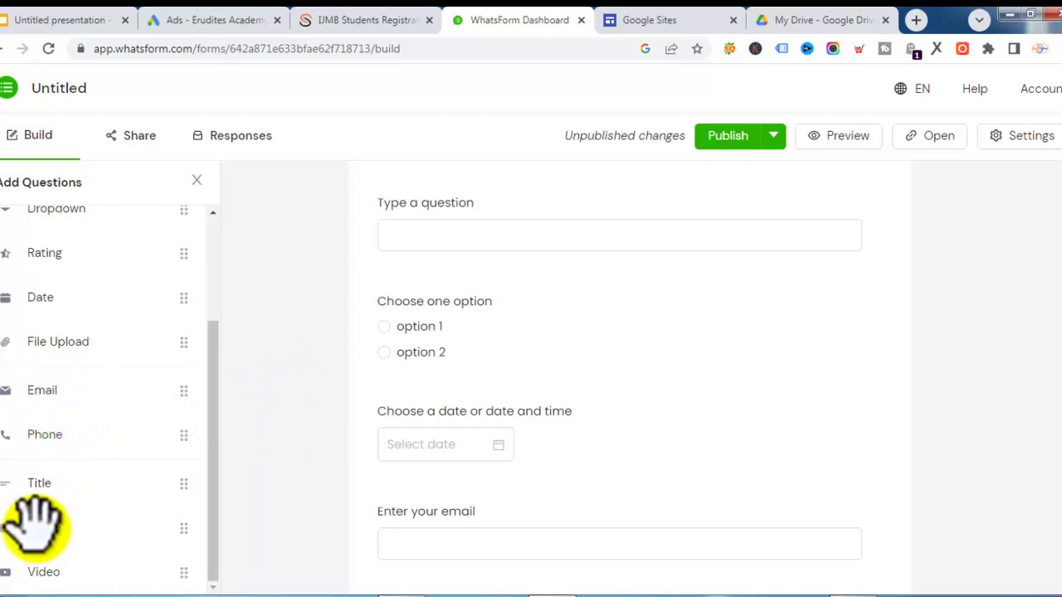
pyautogui.moveTo(40, 536); pyautogui.dragTo(462, 297)
pyautogui.scroll(-4, 572, 307)
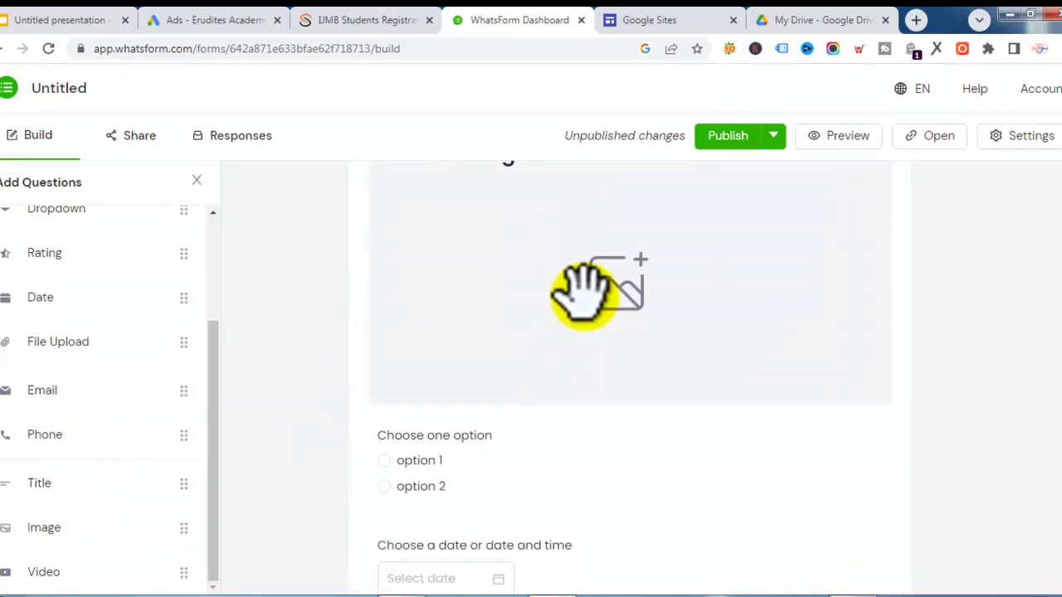
pyautogui.scroll(1, 620, 285)
pyautogui.scroll(4, 621, 282)
pyautogui.scroll(-3, 624, 282)
pyautogui.scroll(2, 626, 281)
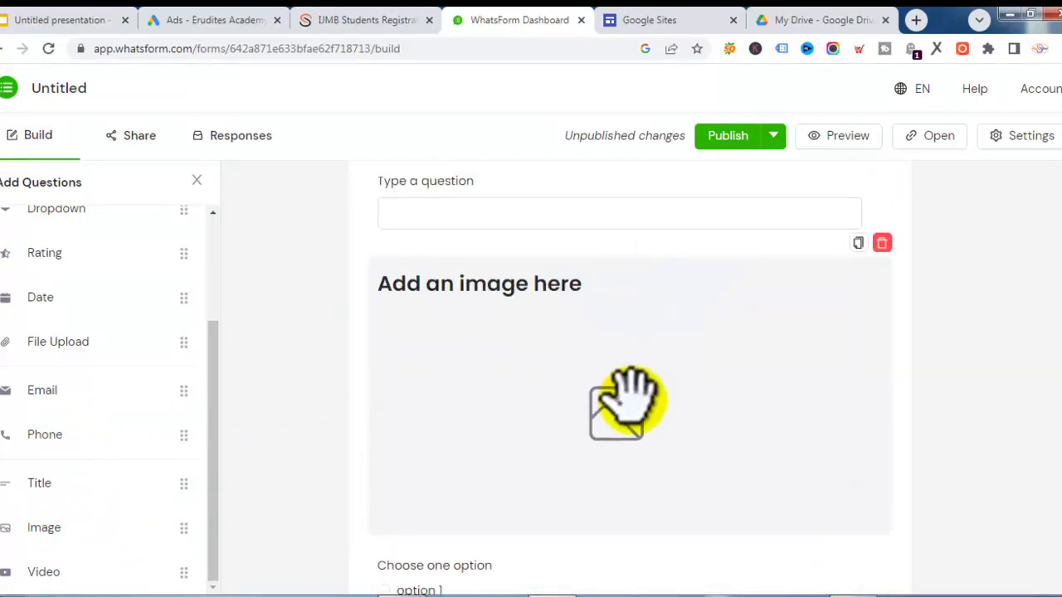
# Step: Upload the OjaSWeb logo file from the Desktop into the form's image block
pyautogui.click(630, 396)
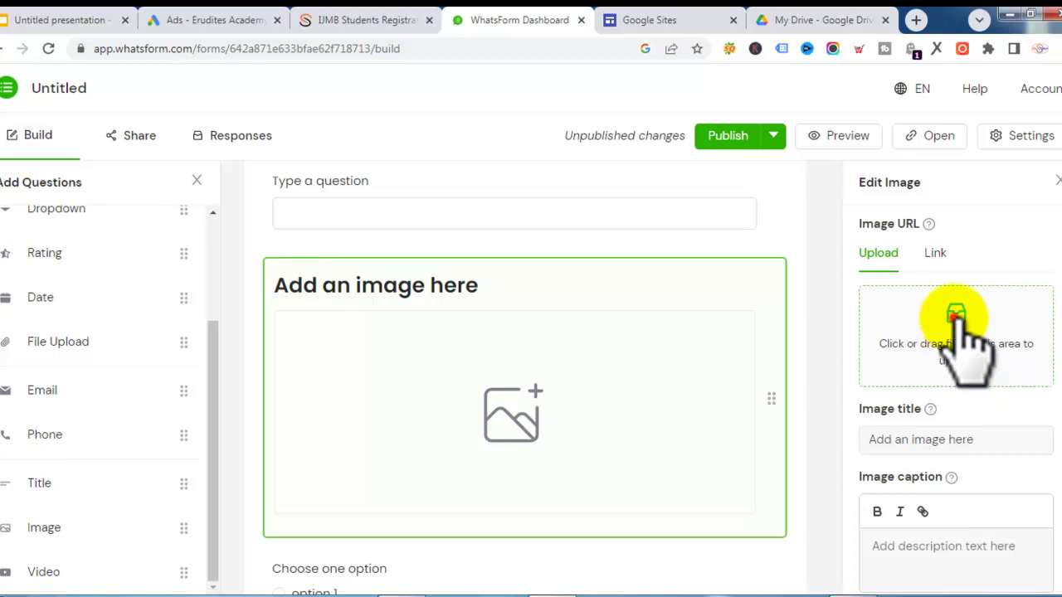
pyautogui.click(958, 317)
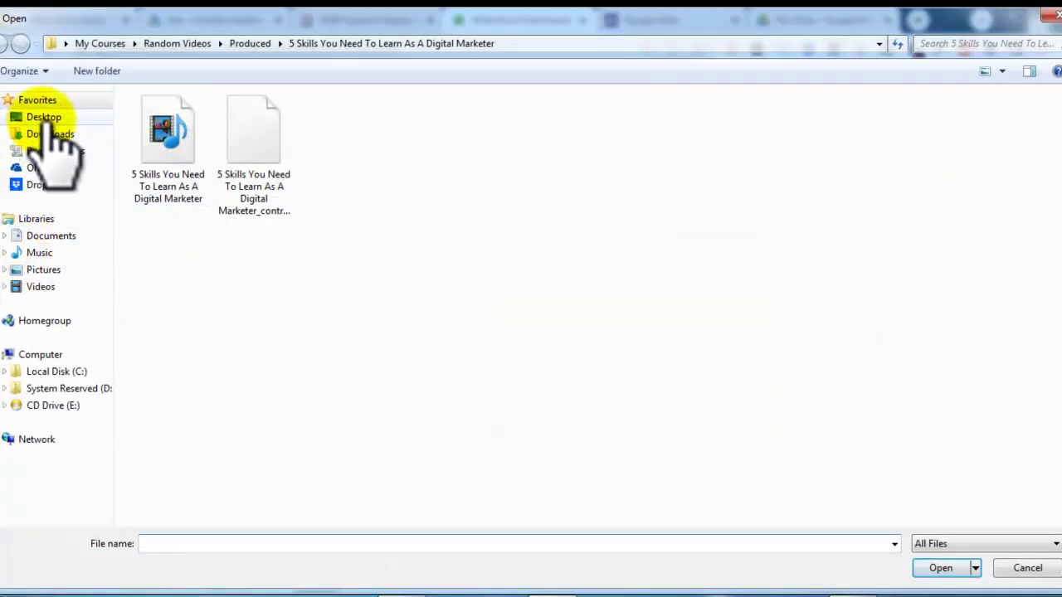
pyautogui.click(43, 119)
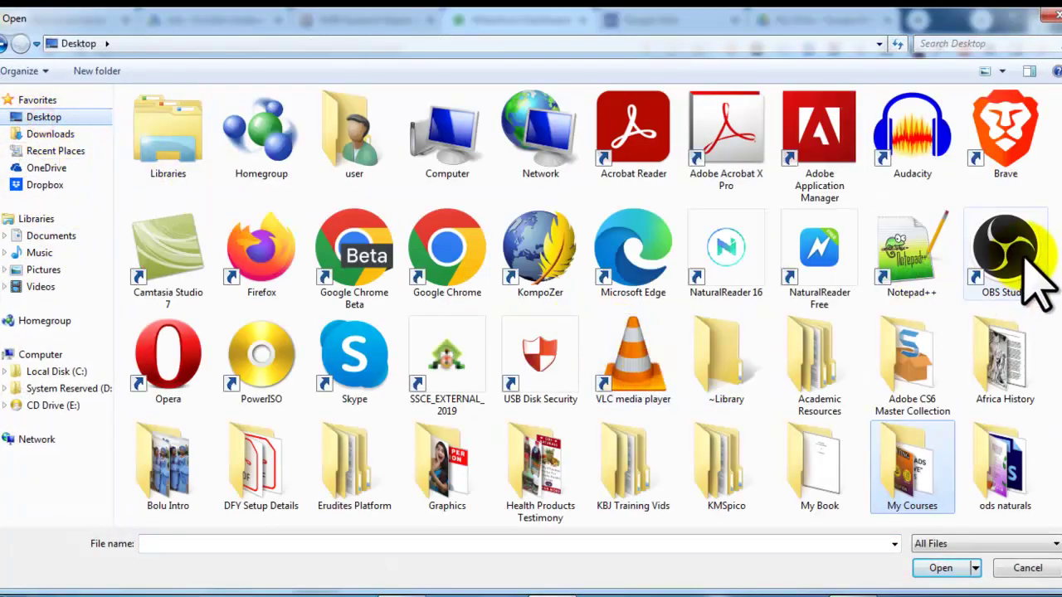
pyautogui.scroll(-5, 896, 373)
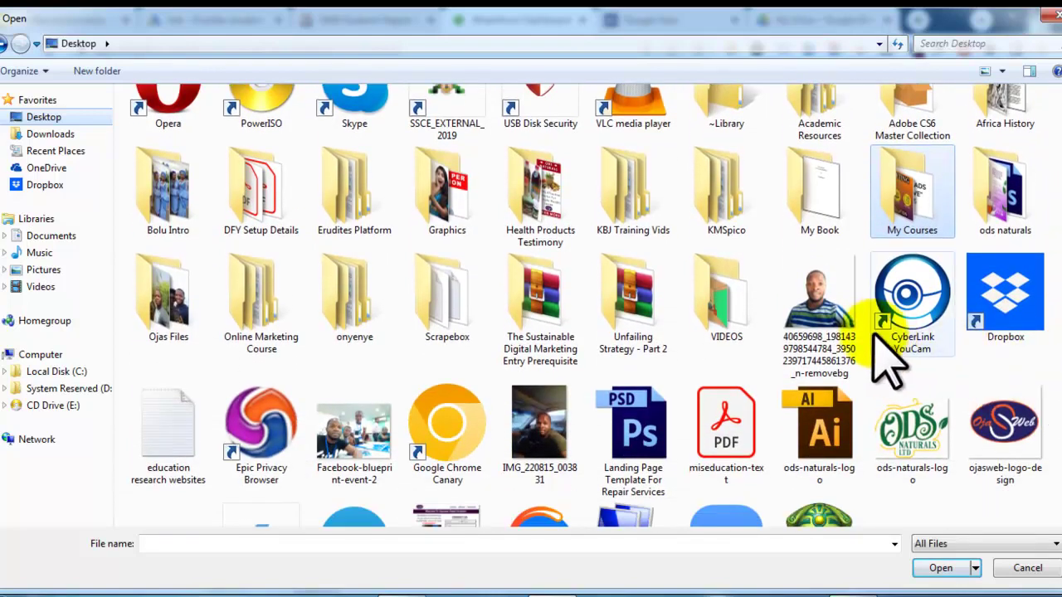
pyautogui.moveTo(921, 457); pyautogui.dragTo(1058, 320)
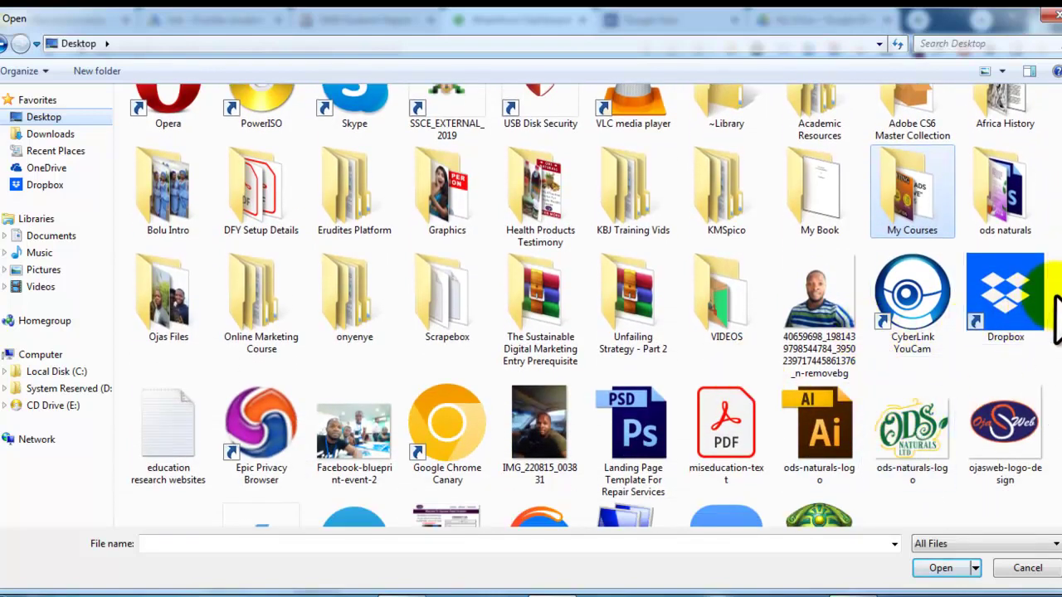
pyautogui.scroll(-1, 1054, 365)
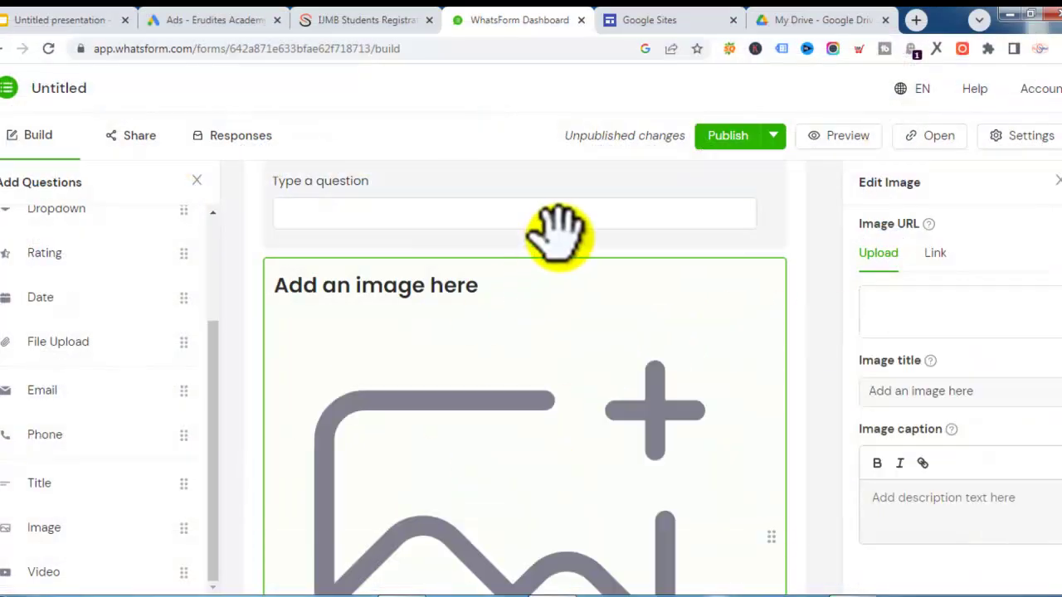
pyautogui.scroll(-3, 521, 264)
pyautogui.scroll(3, 510, 274)
pyautogui.scroll(2, 496, 258)
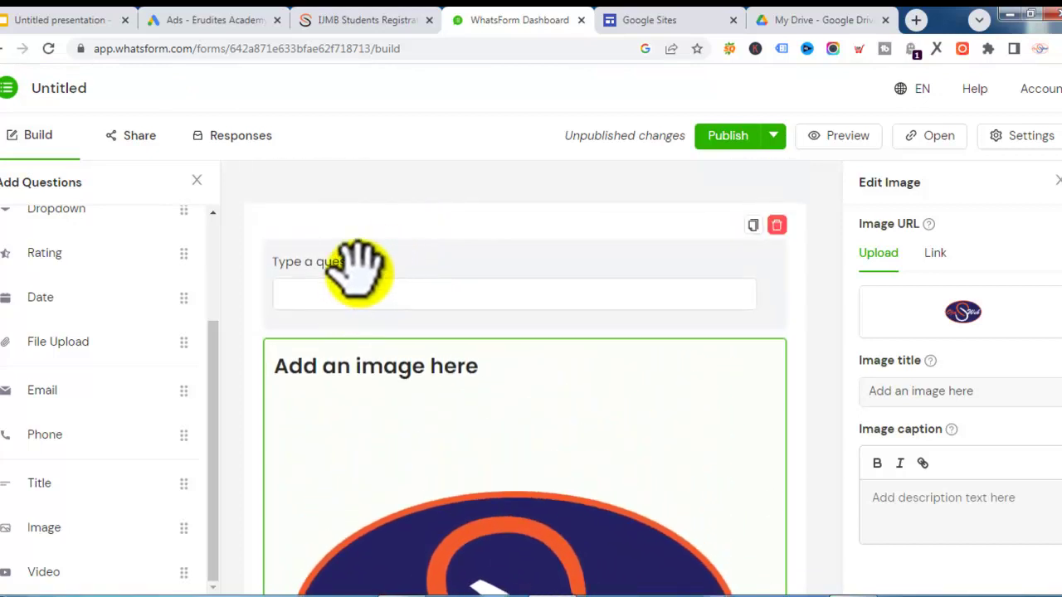
pyautogui.click(350, 267)
# Step: Change the multiple choice question to 'Select your gender' with options Male and Female
pyautogui.scroll(-5, 369, 296)
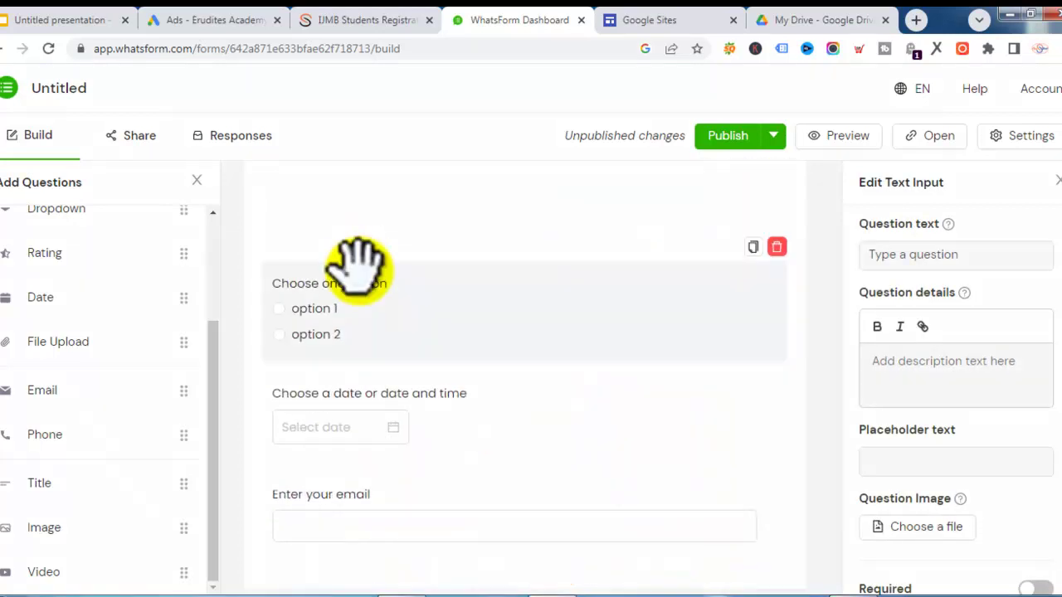
pyautogui.click(349, 284)
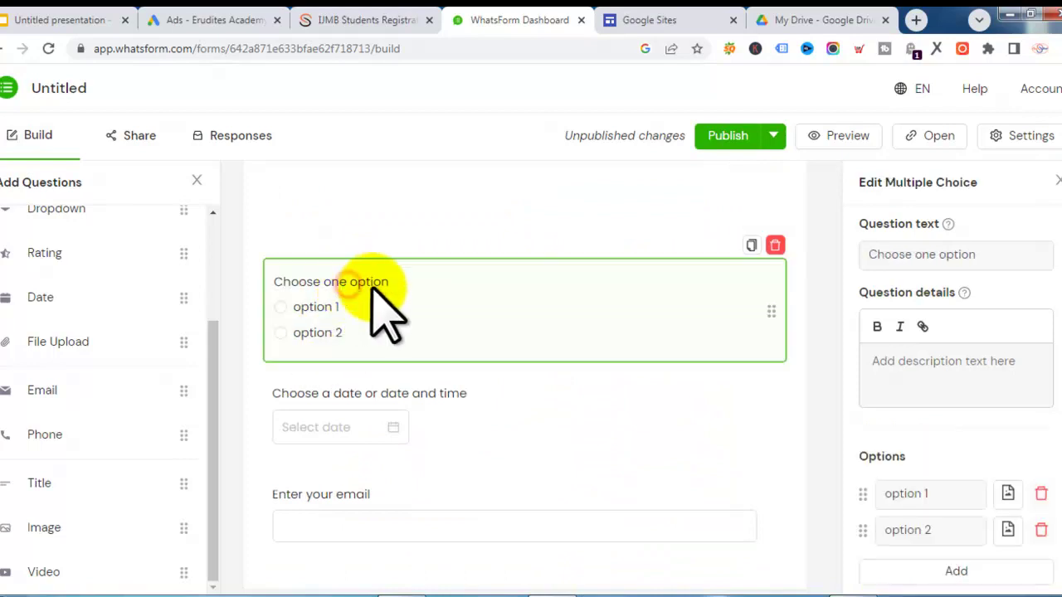
pyautogui.click(903, 262)
pyautogui.write('Select y')
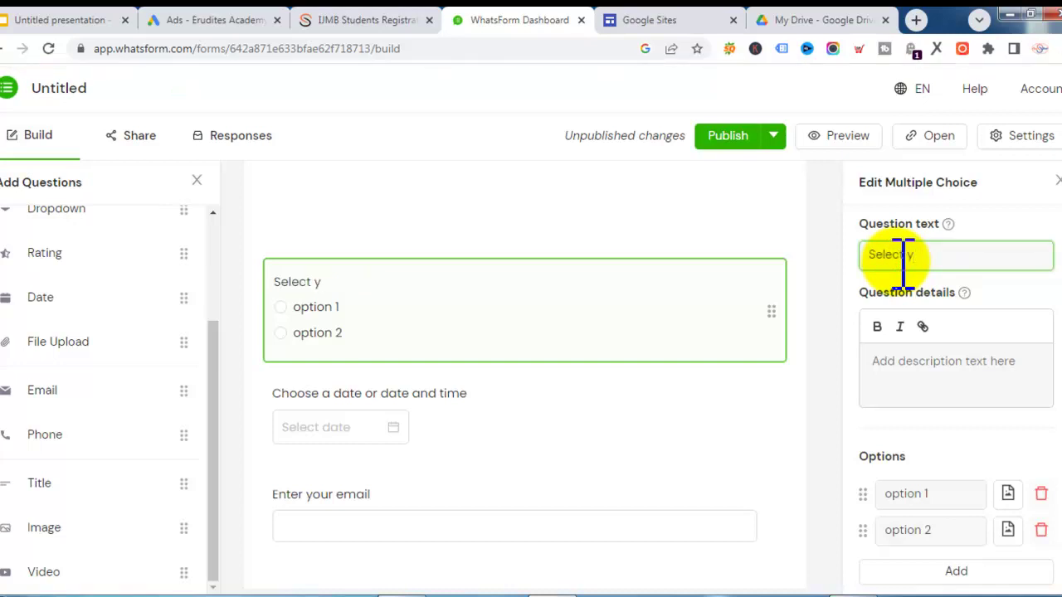
pyautogui.write('gender')
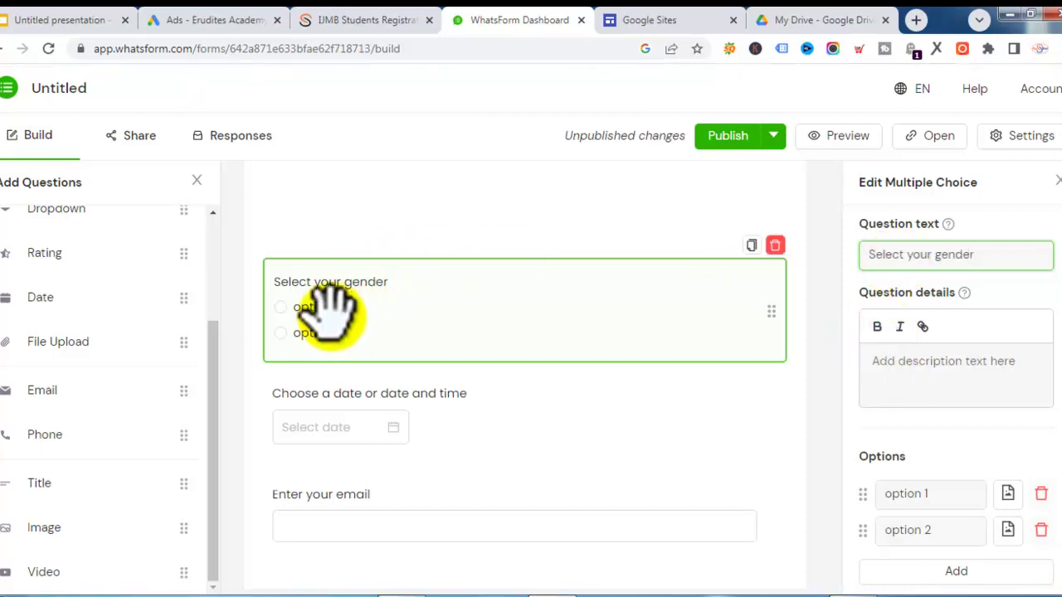
pyautogui.doubleClick(921, 495)
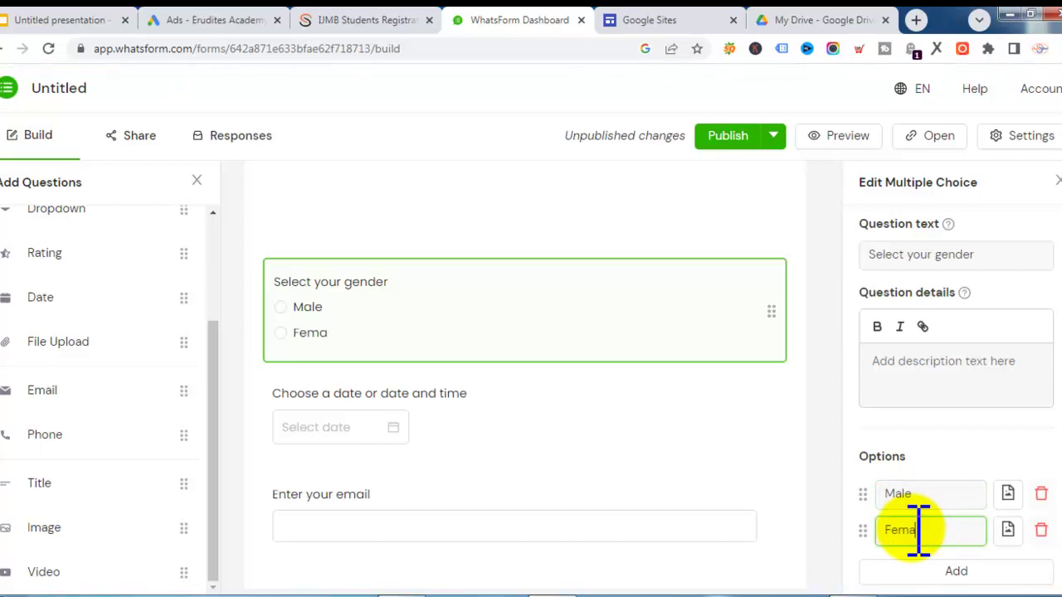
pyautogui.scroll(-1, 730, 331)
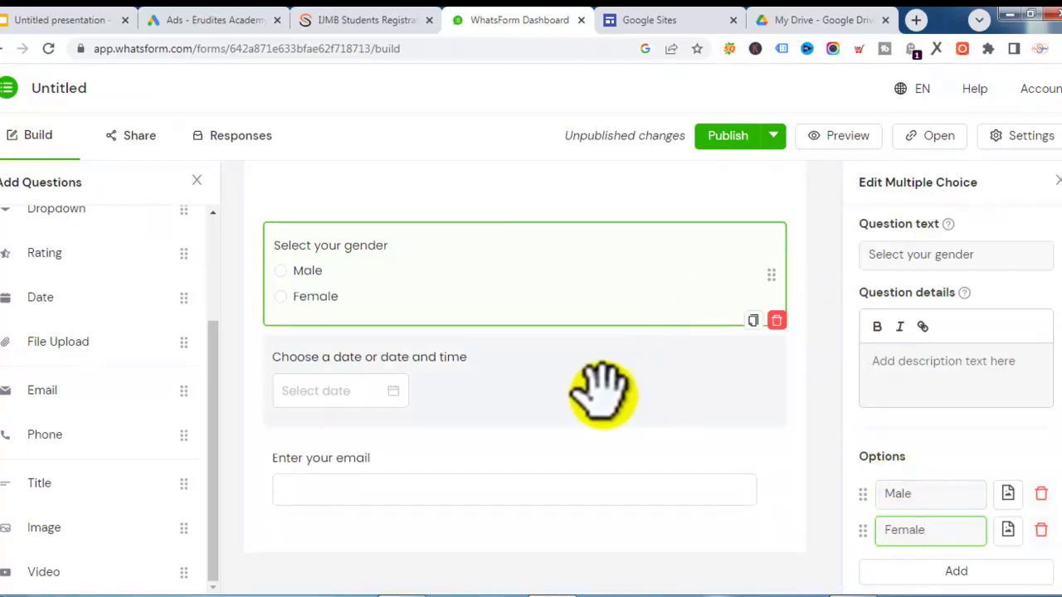
pyautogui.click(353, 365)
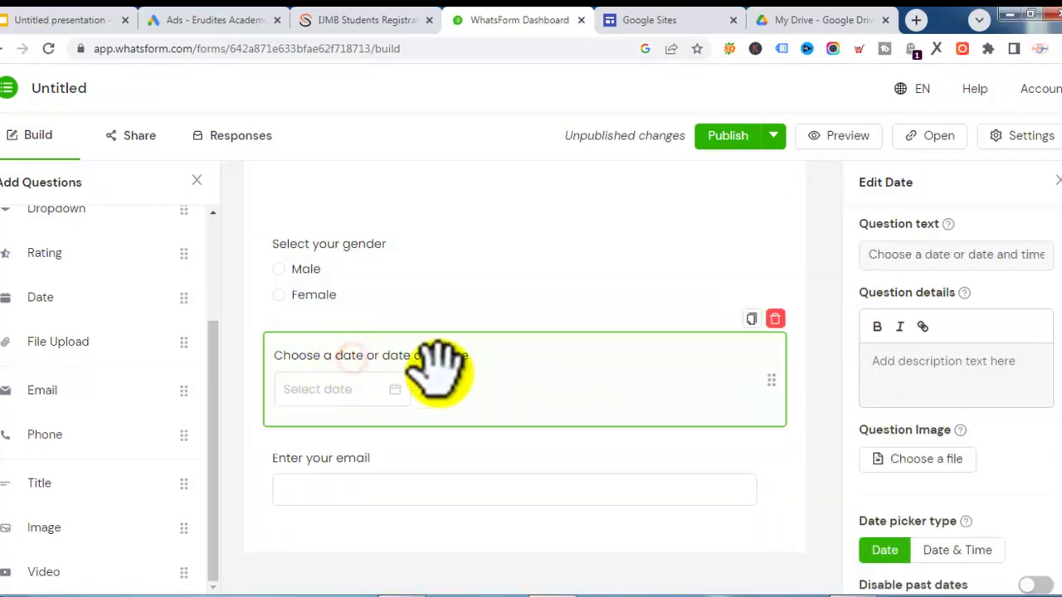
# Step: Replace the date question's text with 'Enter your date of birth'
pyautogui.click(925, 255)
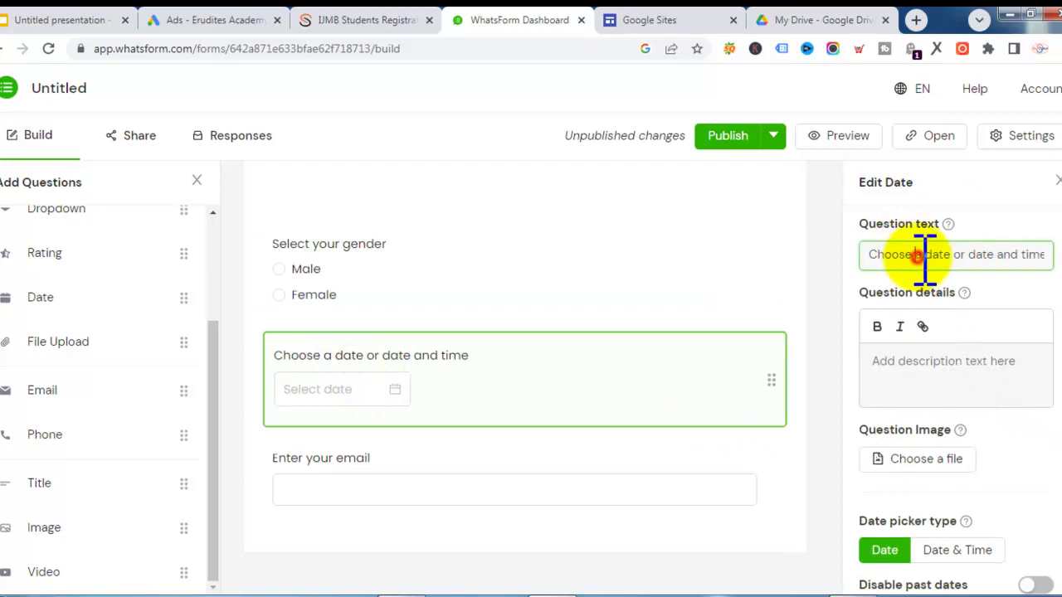
pyautogui.tripleClick(923, 255)
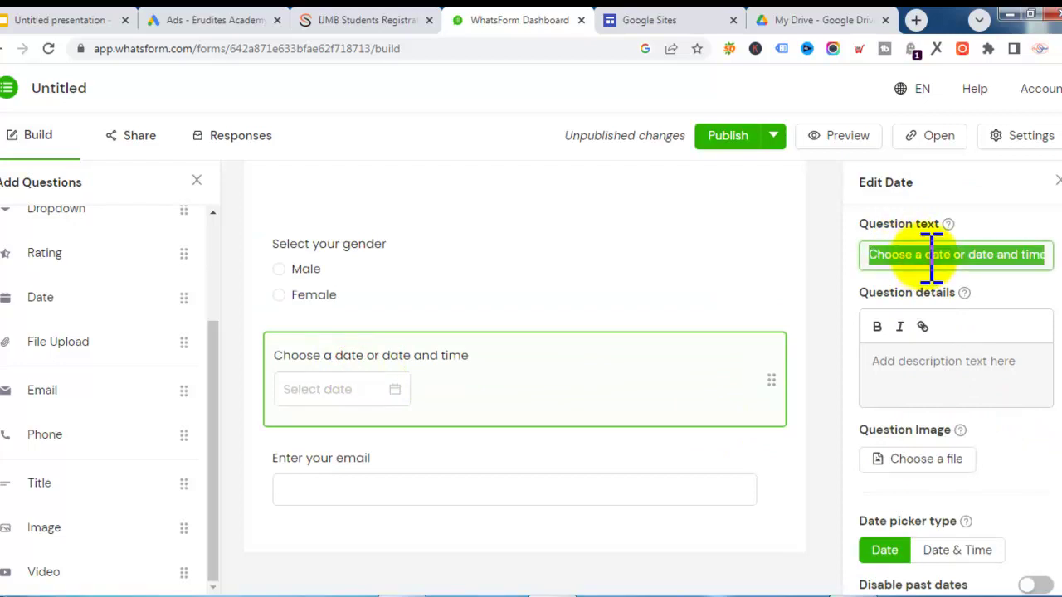
pyautogui.write('E')
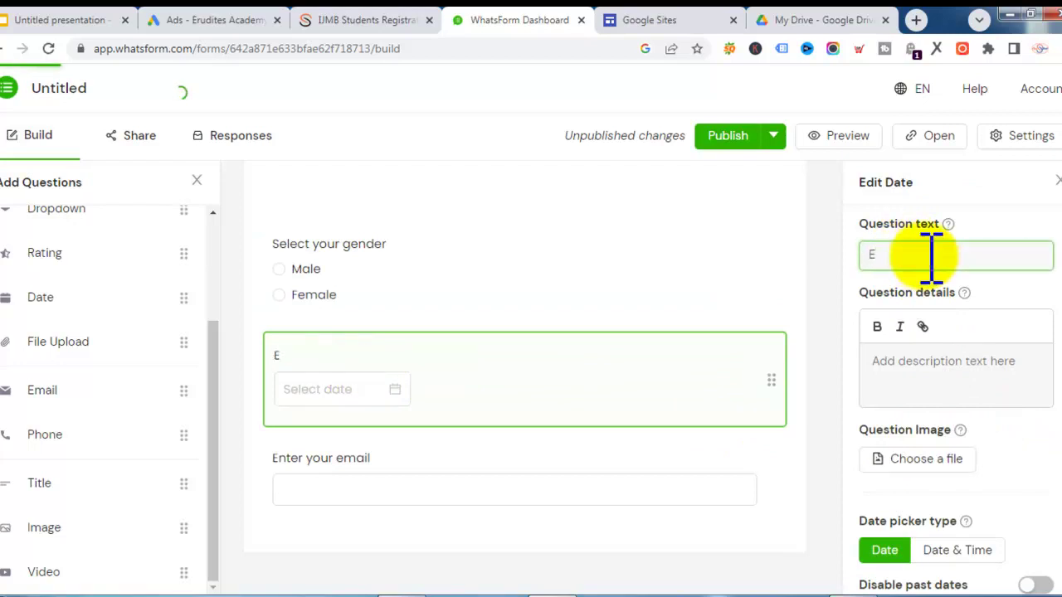
pyautogui.write('nter your date of birth')
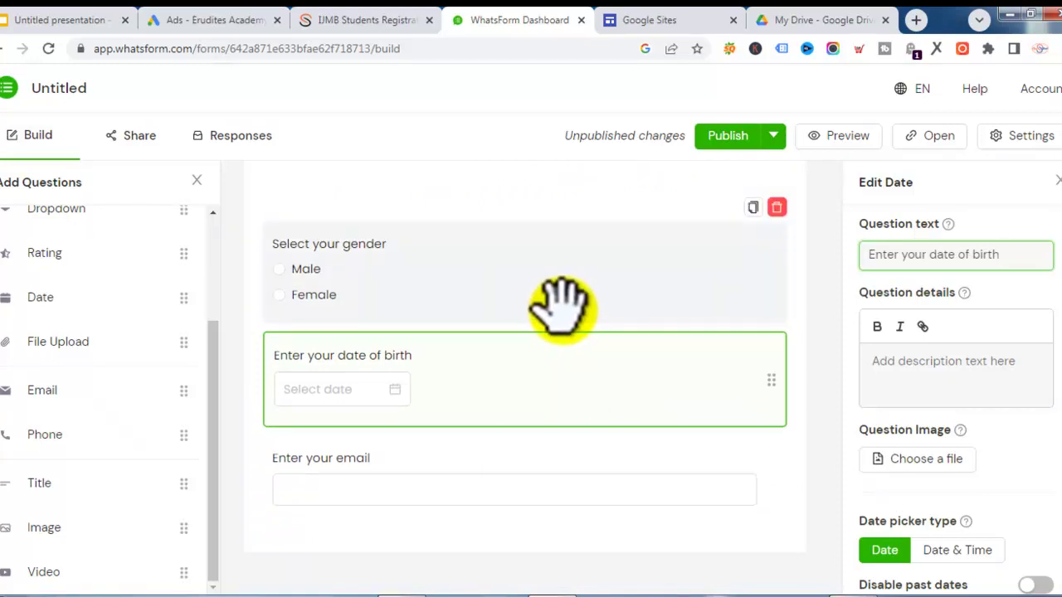
pyautogui.scroll(3, 561, 307)
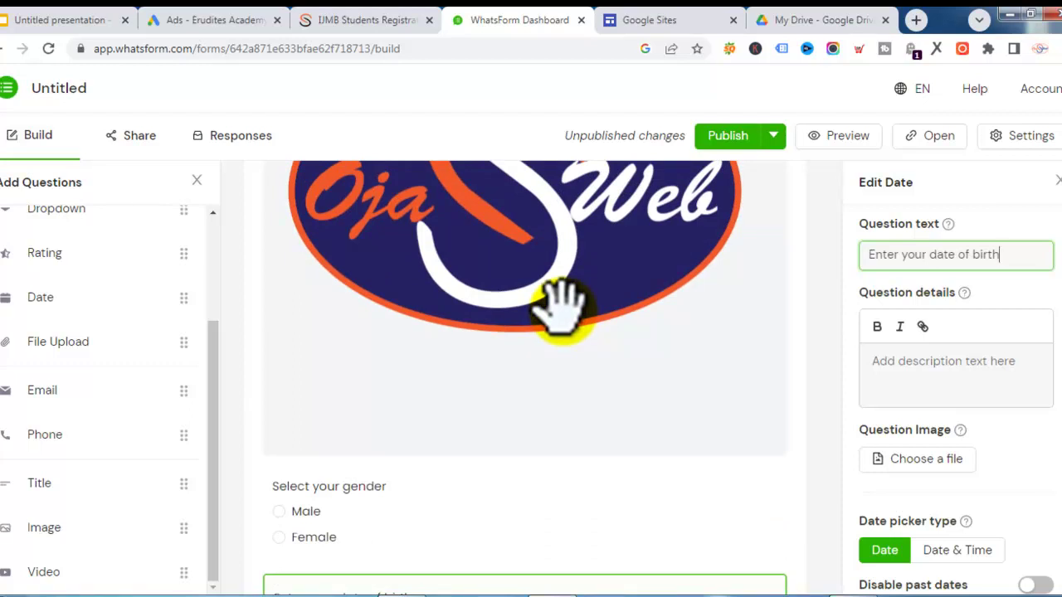
pyautogui.scroll(-4, 562, 304)
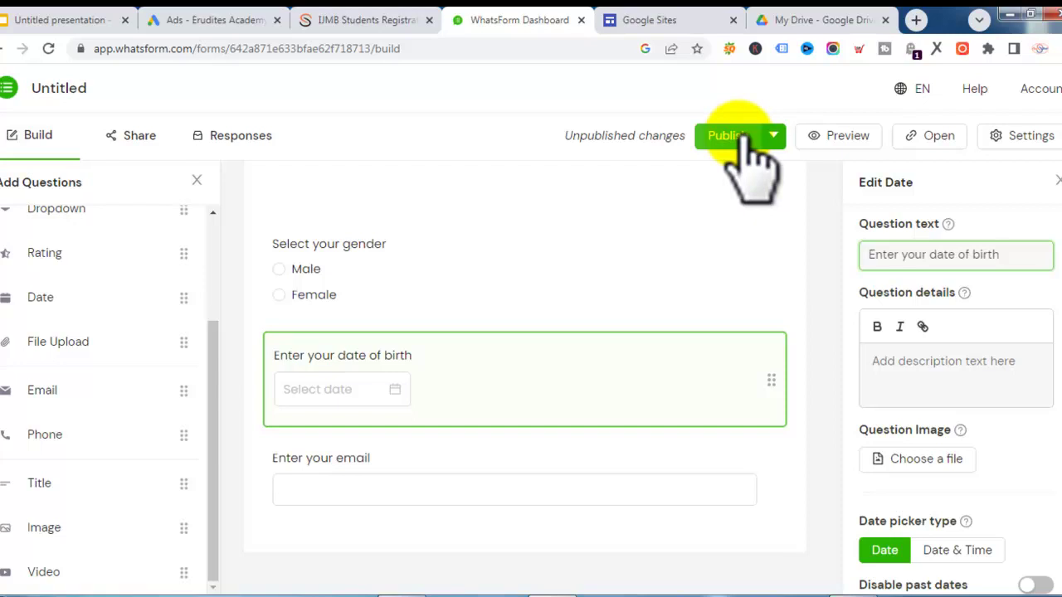
# Step: Check the IJMB REGISTRATION form's share options from the WhatsForm dashboard, then return to Google Sites
pyautogui.click(7, 87)
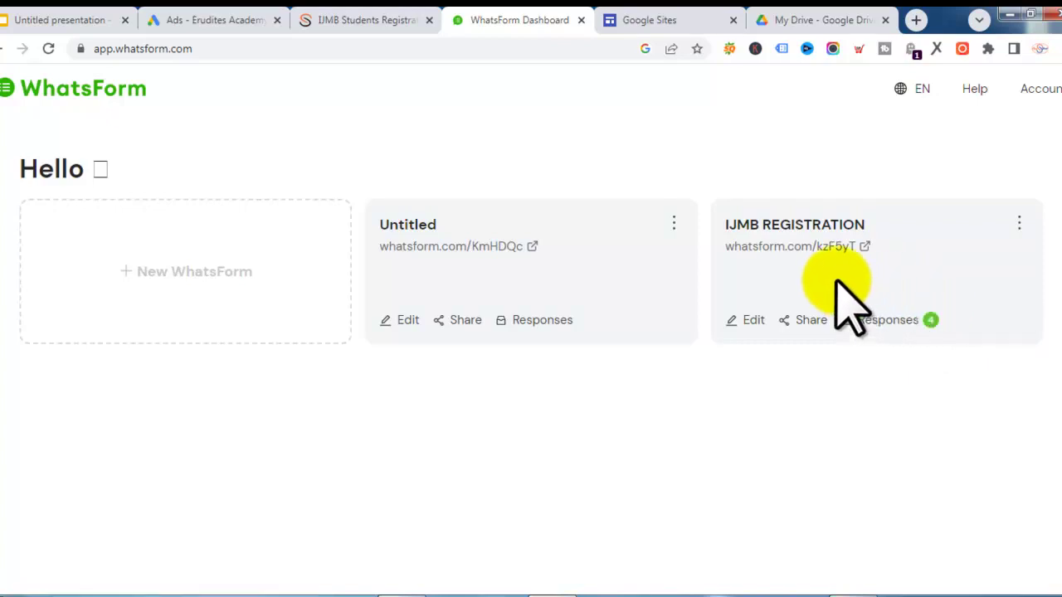
pyautogui.click(809, 322)
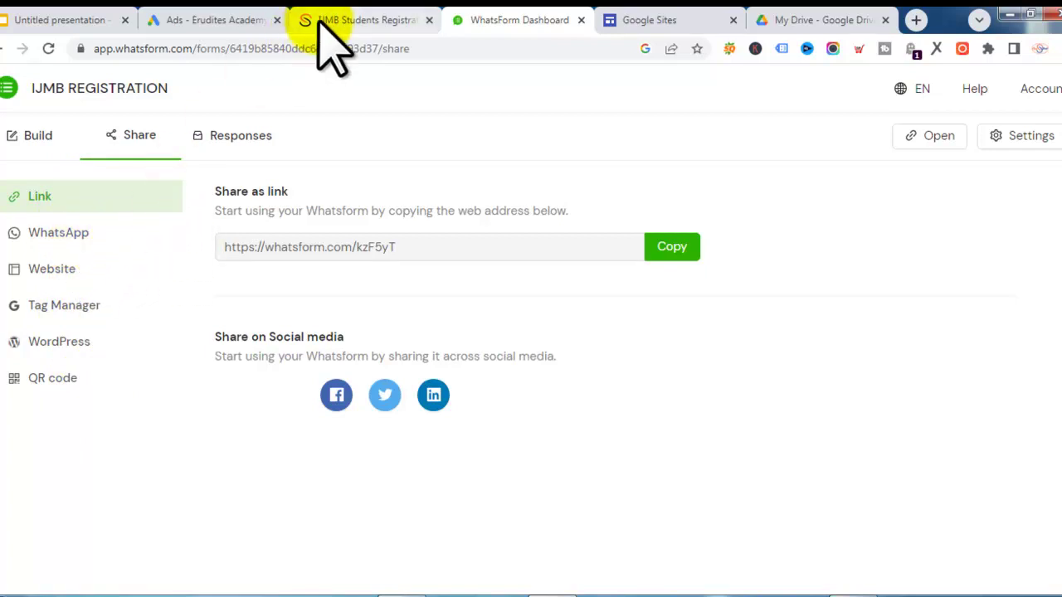
pyautogui.click(390, 19)
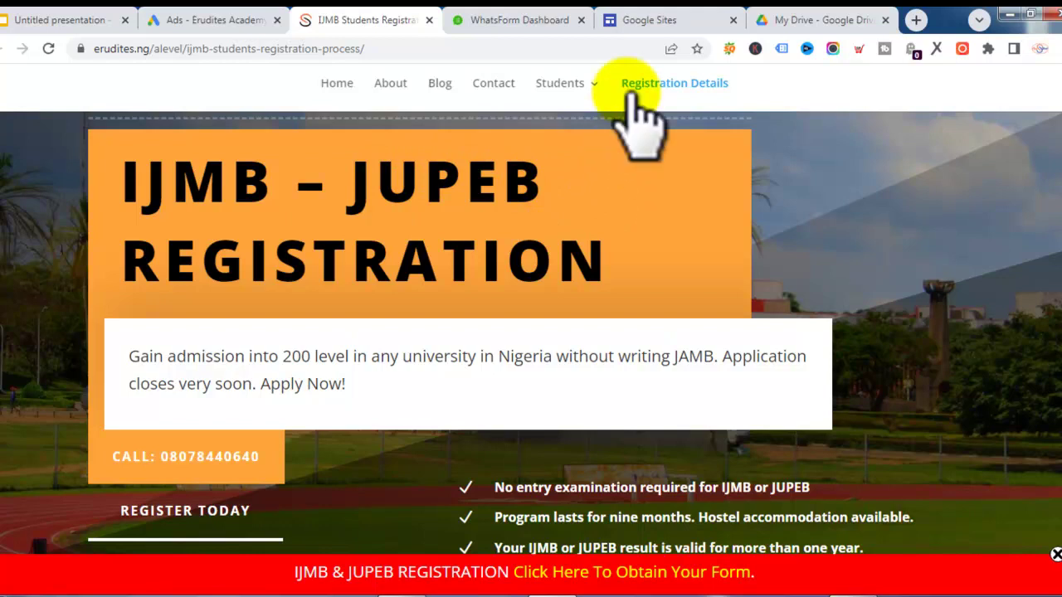
pyautogui.click(635, 20)
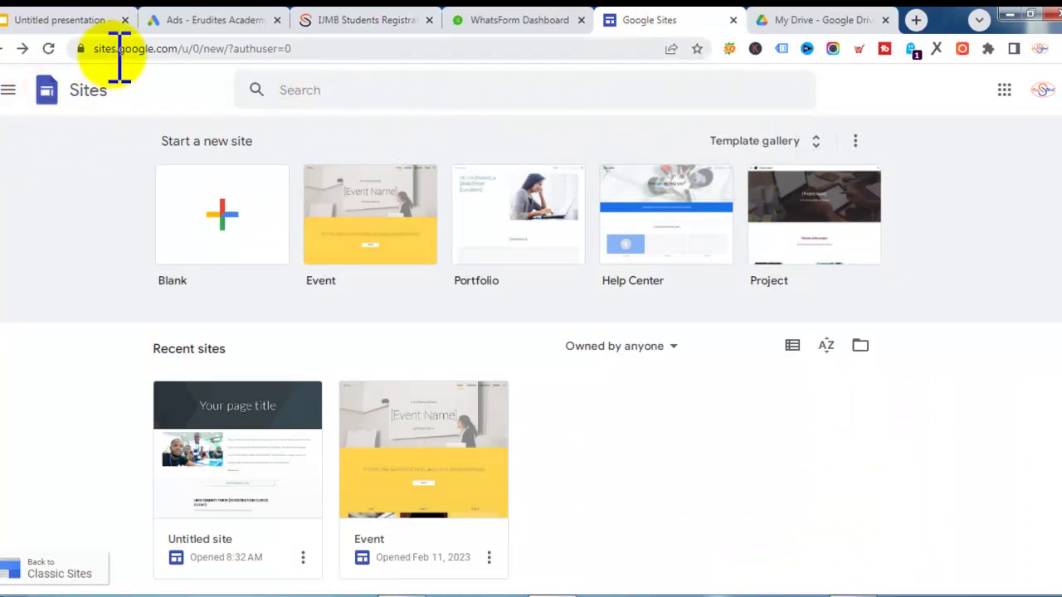
# Step: Open the Untitled site from the Google Sites home page for editing
pyautogui.click(94, 48)
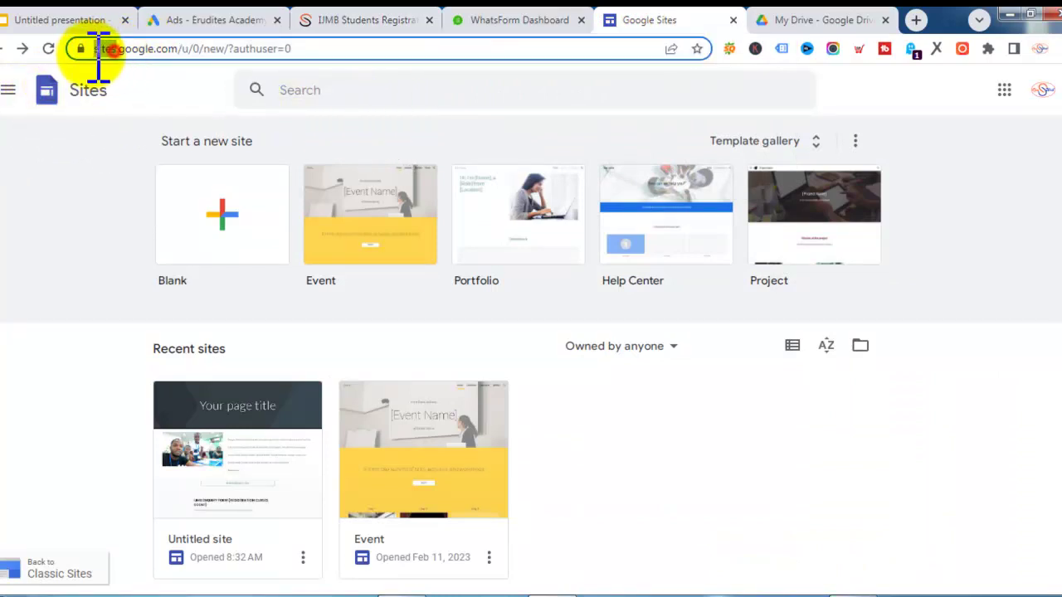
pyautogui.doubleClick(141, 49)
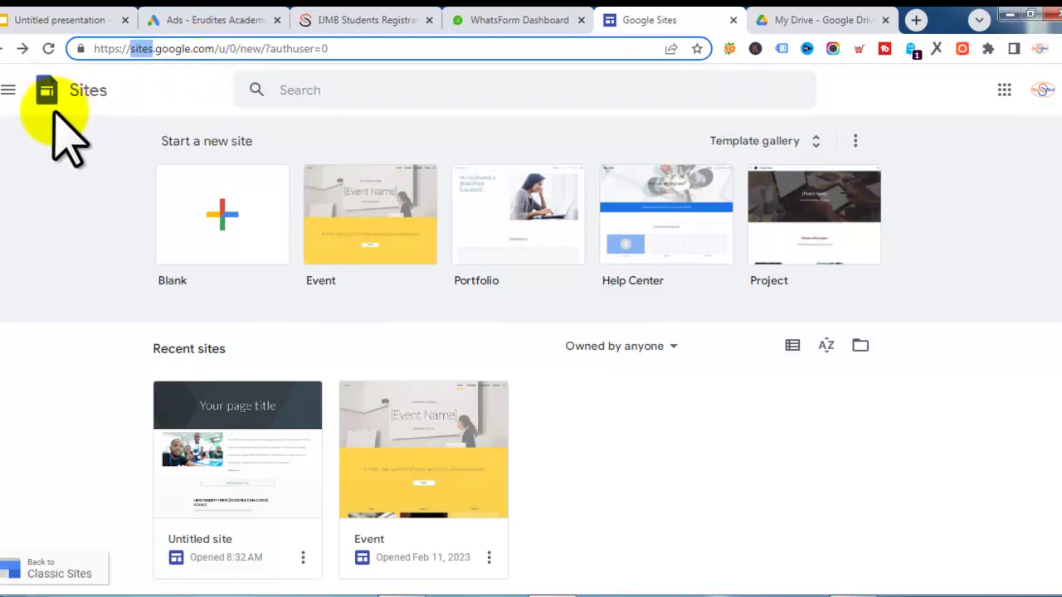
pyautogui.scroll(-1, 214, 269)
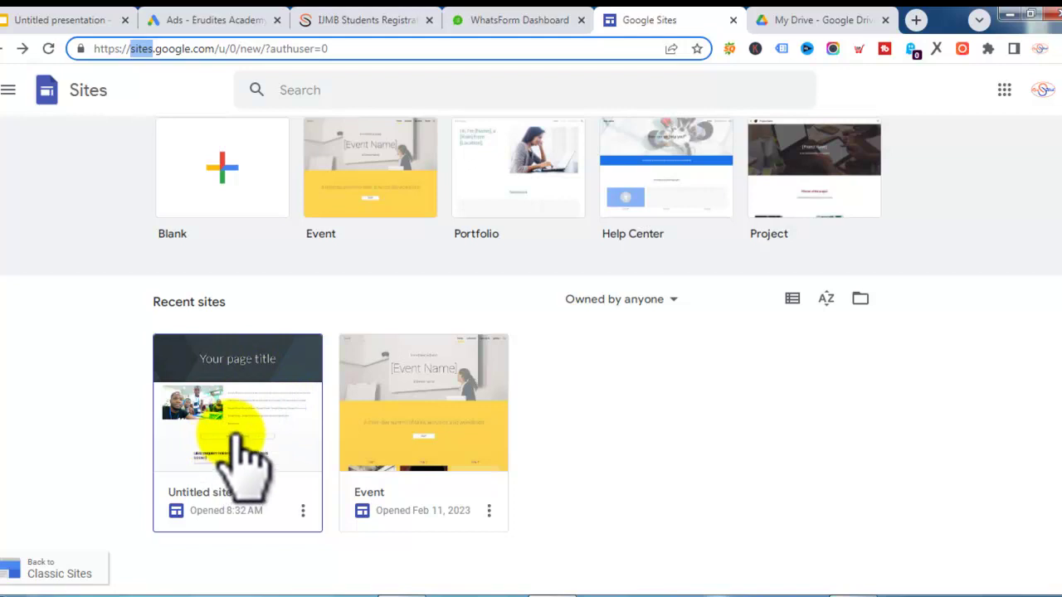
pyautogui.click(224, 401)
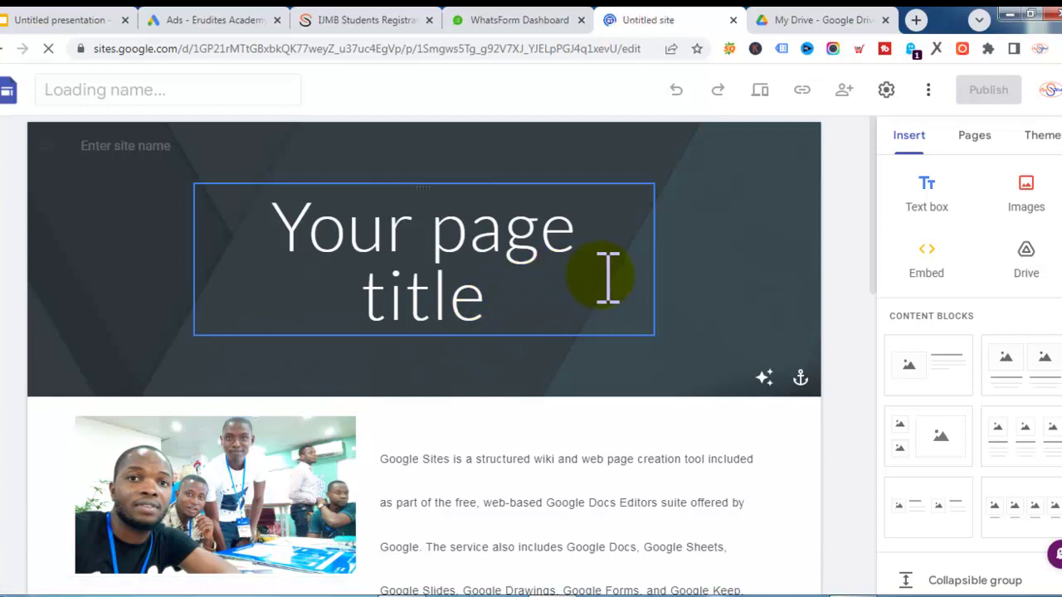
# Step: Select the page header and bring up its image replacement options
pyautogui.click(483, 192)
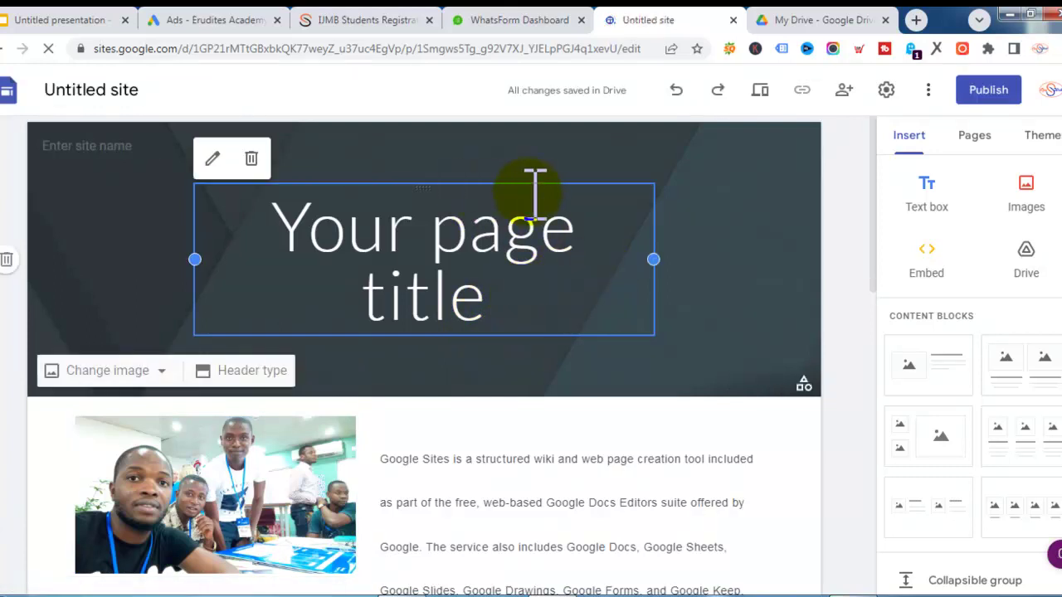
pyautogui.click(706, 166)
pyautogui.click(118, 218)
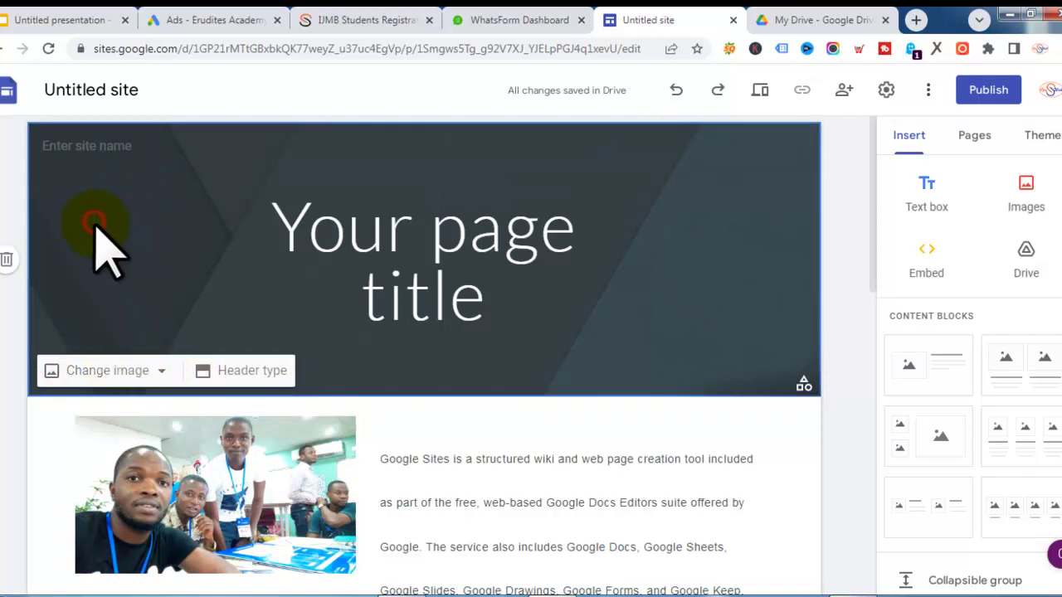
pyautogui.click(139, 375)
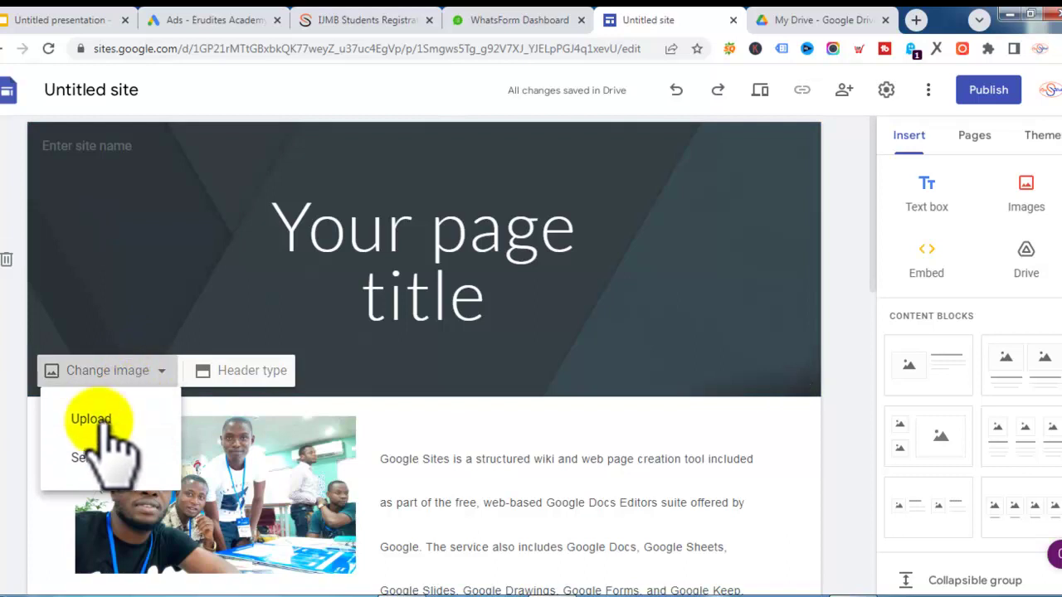
# Step: Set the header background to the gallery photo of a blue notebook and pen
pyautogui.click(88, 460)
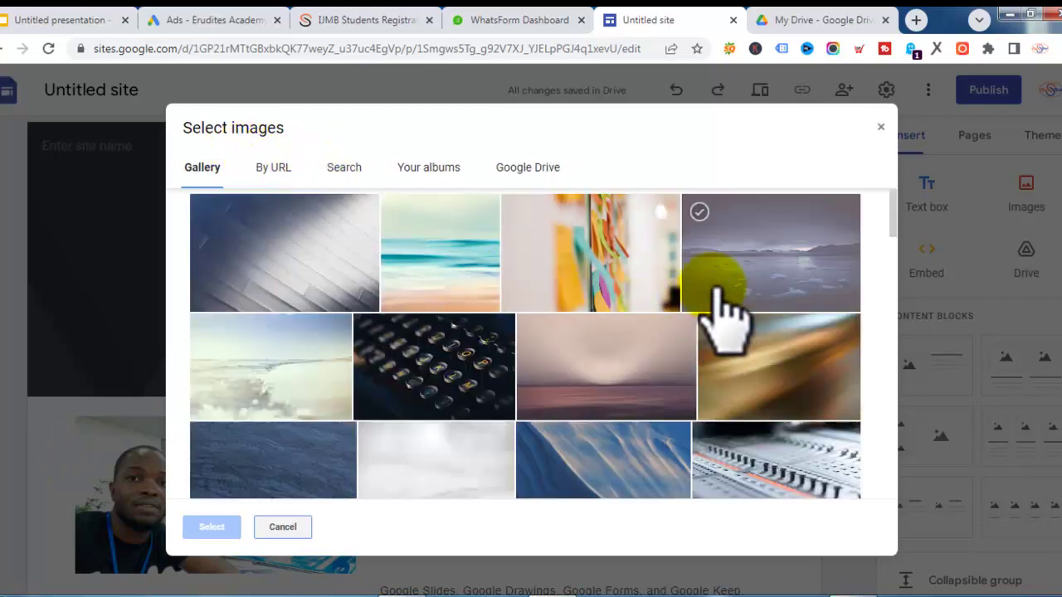
pyautogui.scroll(-8, 721, 315)
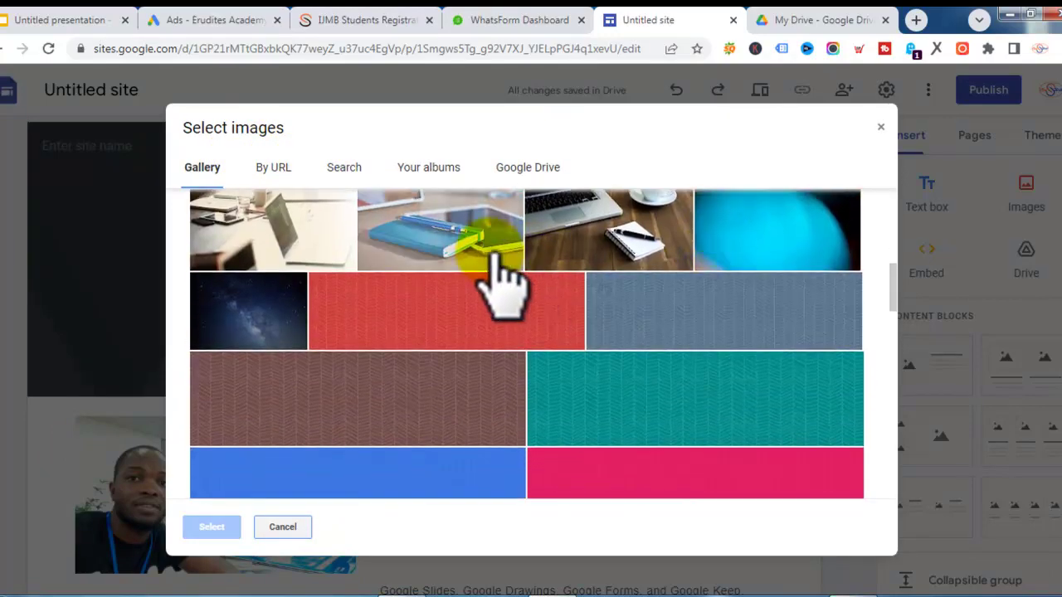
pyautogui.scroll(2, 498, 282)
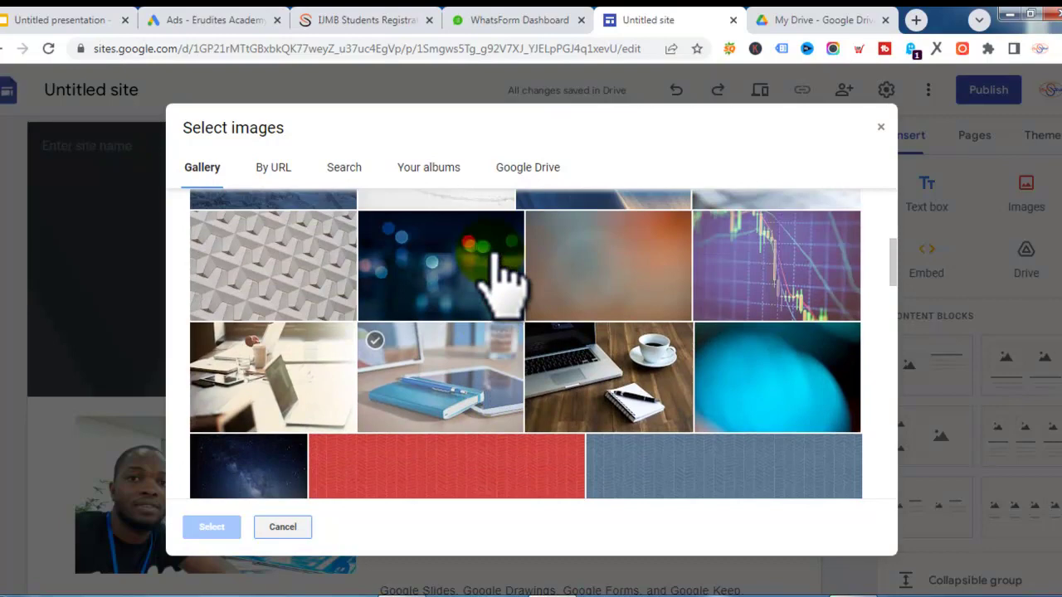
pyautogui.click(431, 390)
pyautogui.click(212, 526)
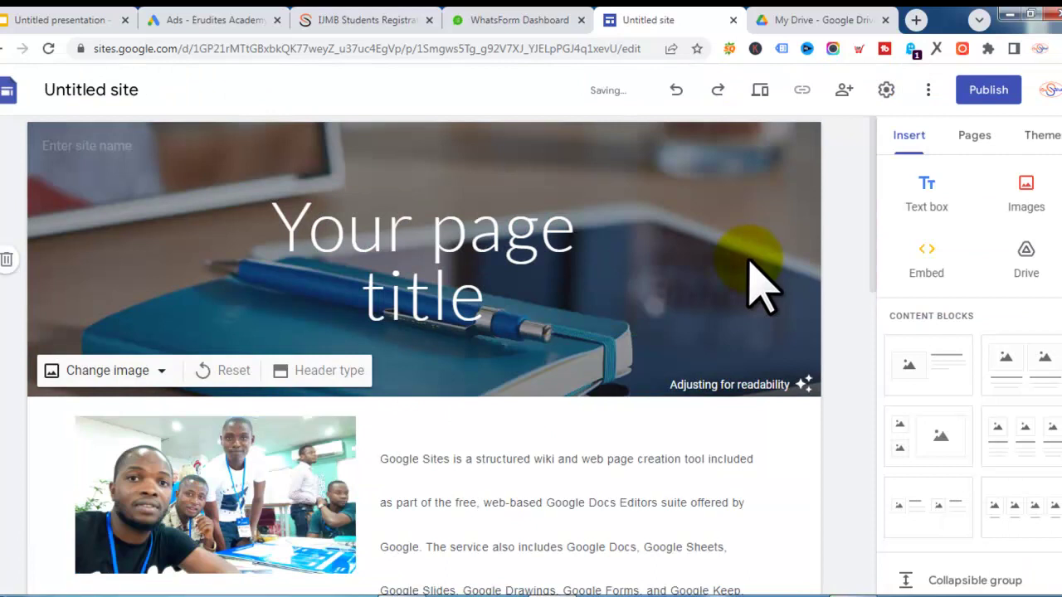
# Step: Retitle the header 'WhatsApp Lead Capture With Google Ads' and select the new title text
pyautogui.click(421, 286)
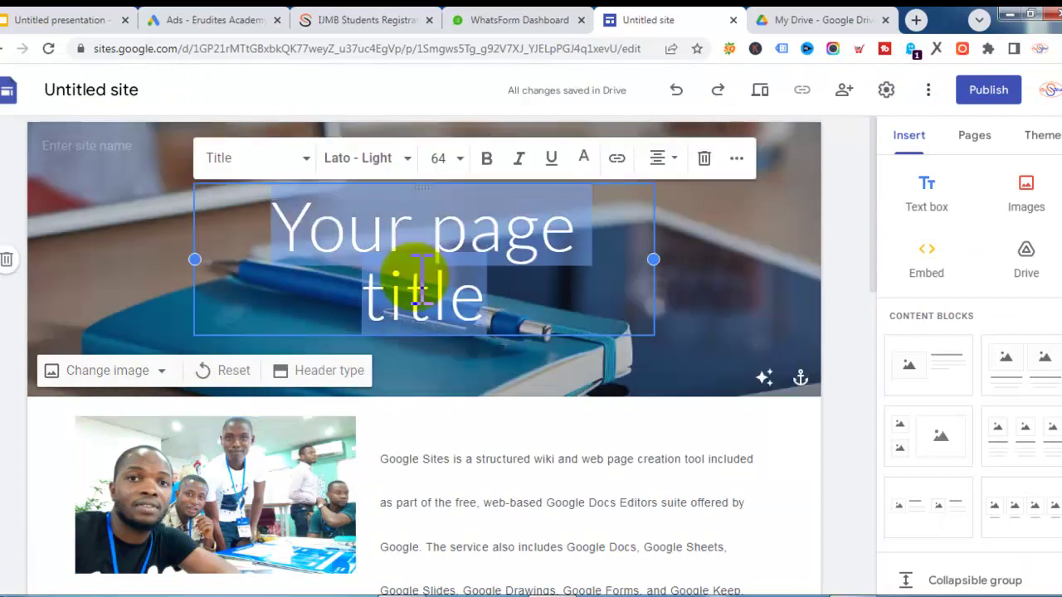
pyautogui.write('W')
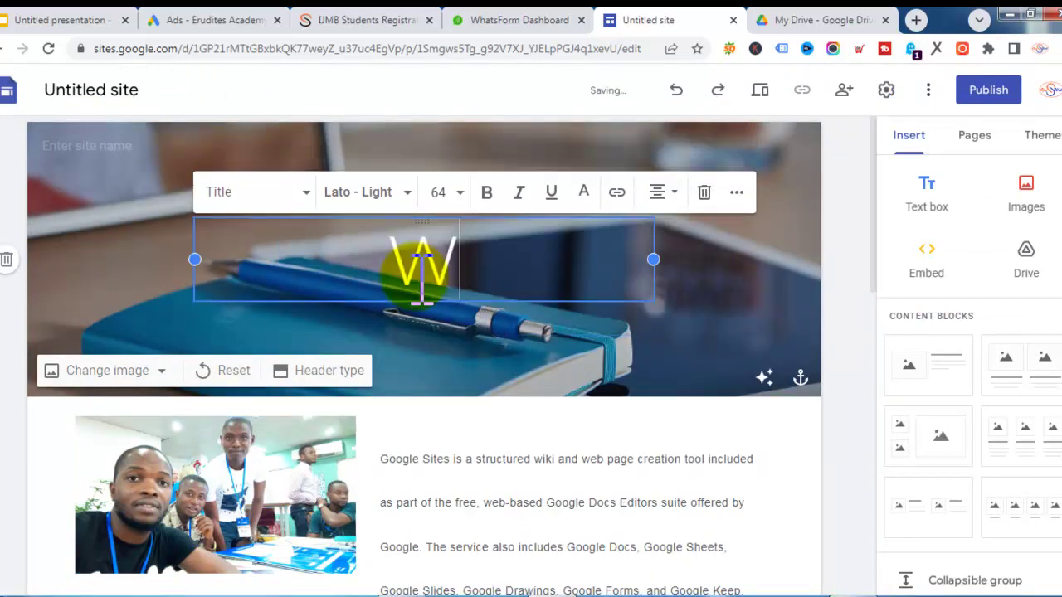
pyautogui.write('hatsApp Le')
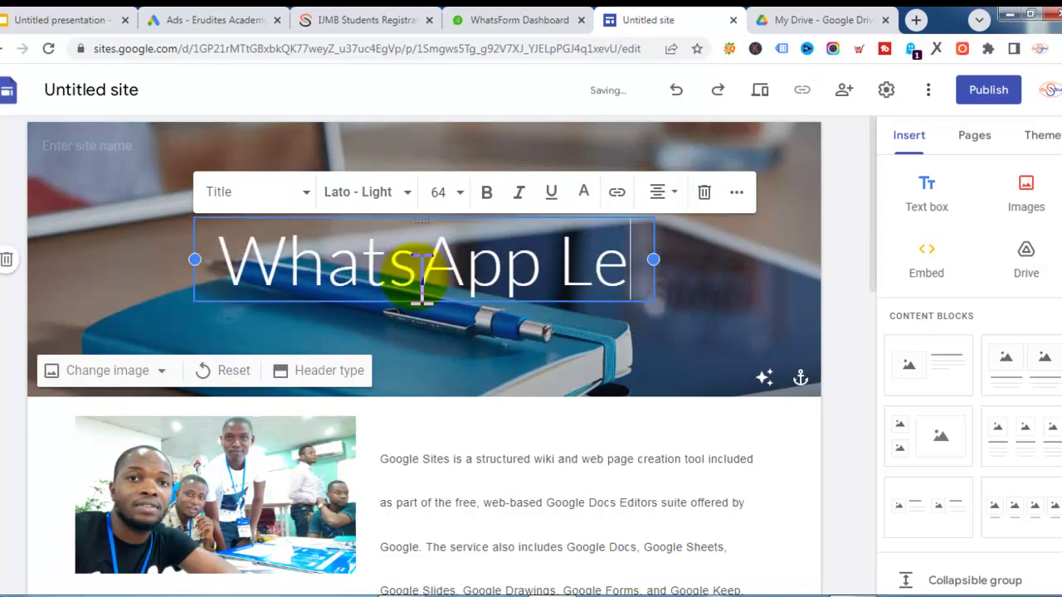
pyautogui.write('ad Fo')
pyautogui.write('r')
pyautogui.press('BackSpace')
pyautogui.press('BackSpace')
pyautogui.press('BackSpace')
pyautogui.press('BackSpace')
pyautogui.write('Capture With Google Ads')
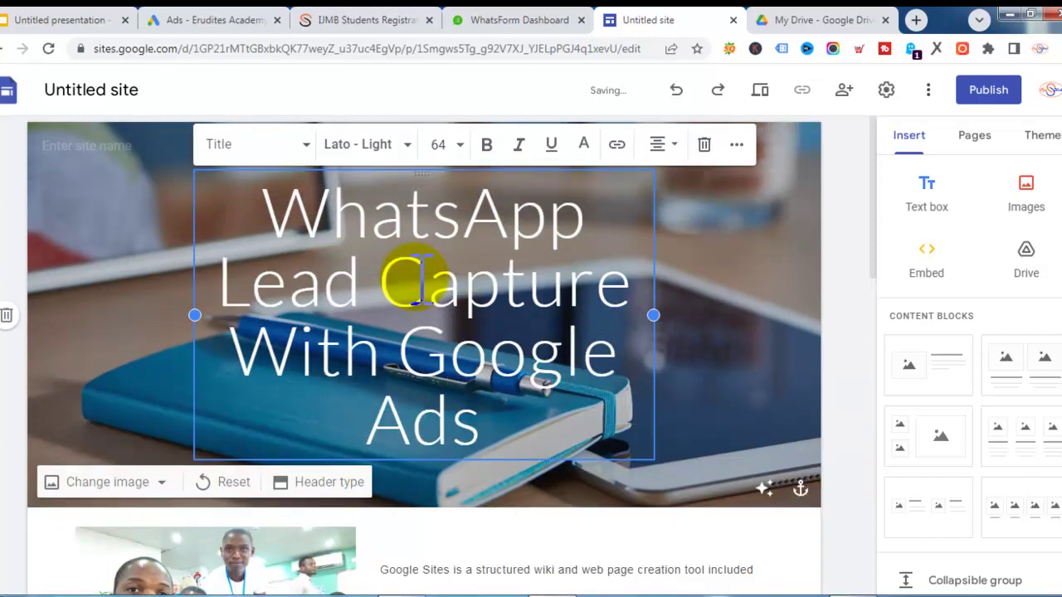
pyautogui.hotkey('ctrl', 'a')
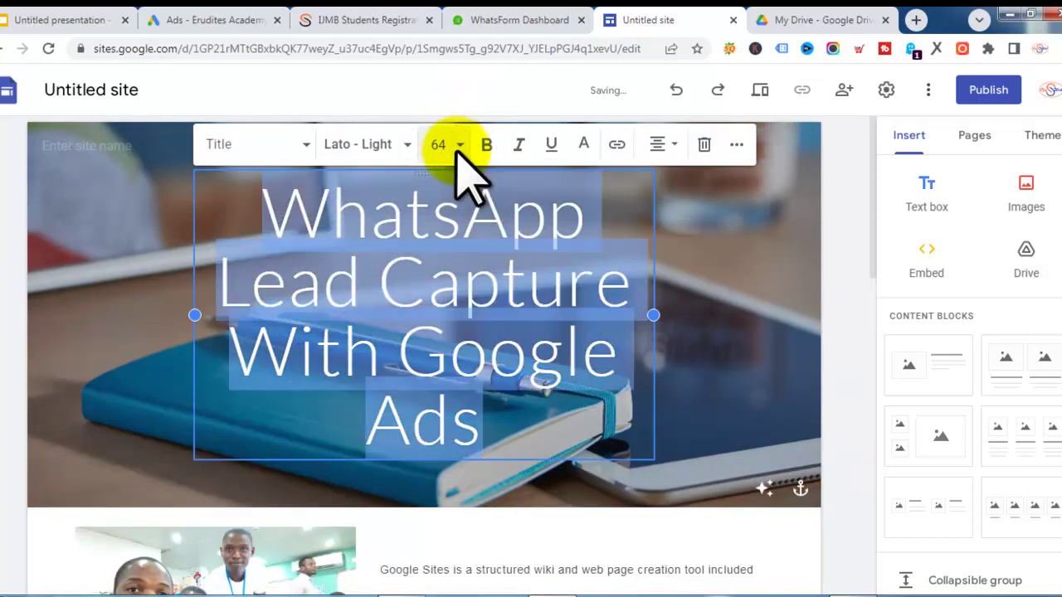
# Step: Format the header title as bold, size 36 Alegreya in yellow
pyautogui.click(457, 145)
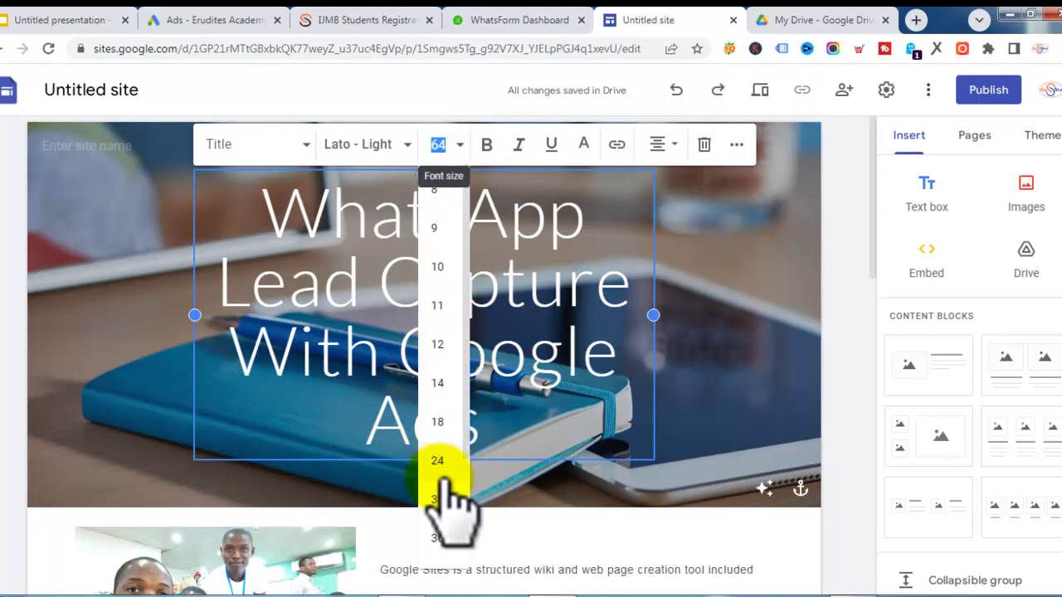
pyautogui.click(439, 535)
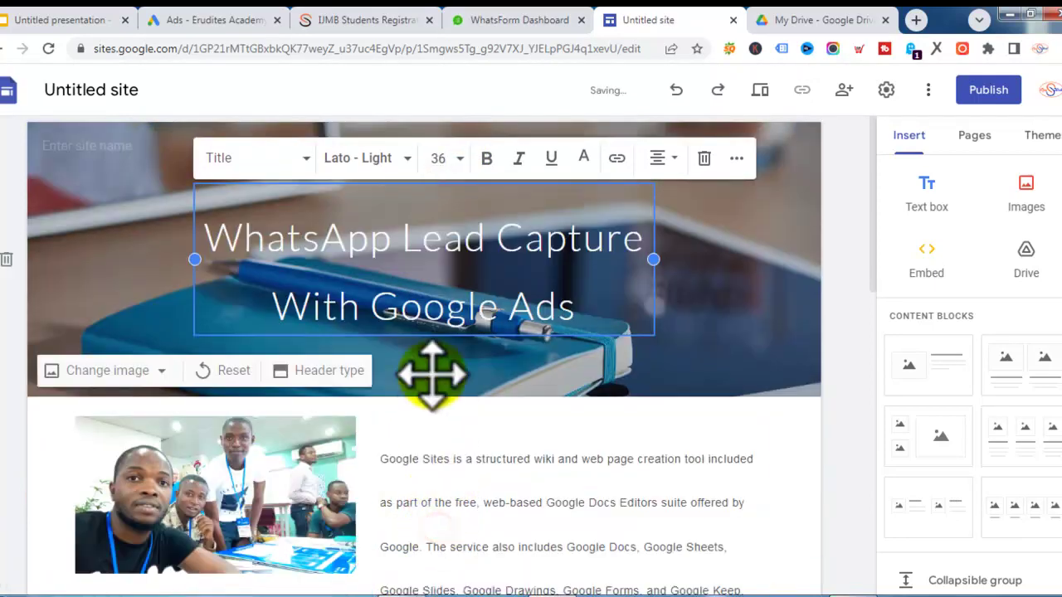
pyautogui.click(495, 156)
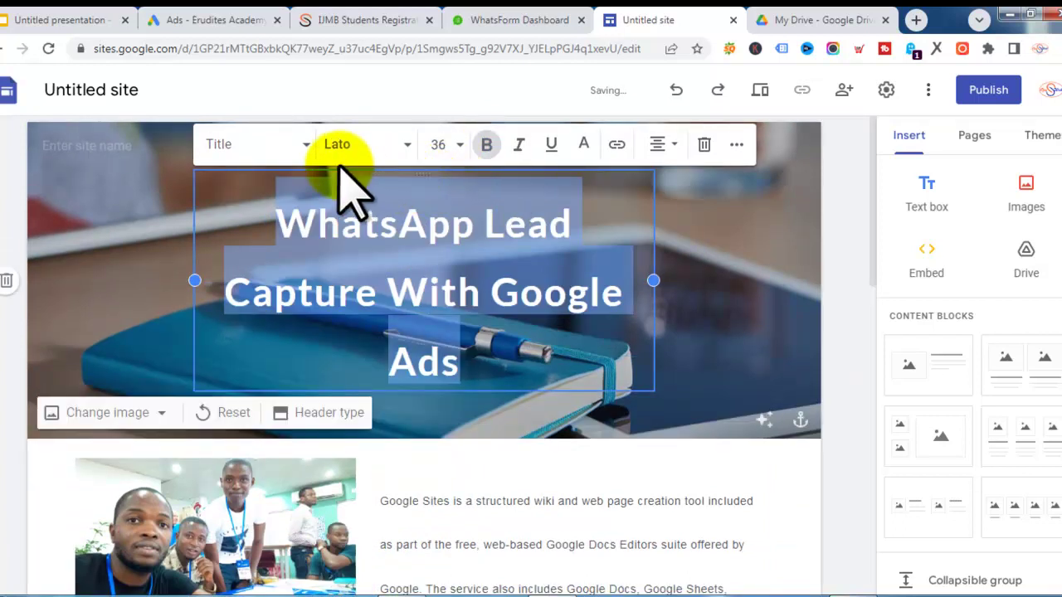
pyautogui.click(369, 146)
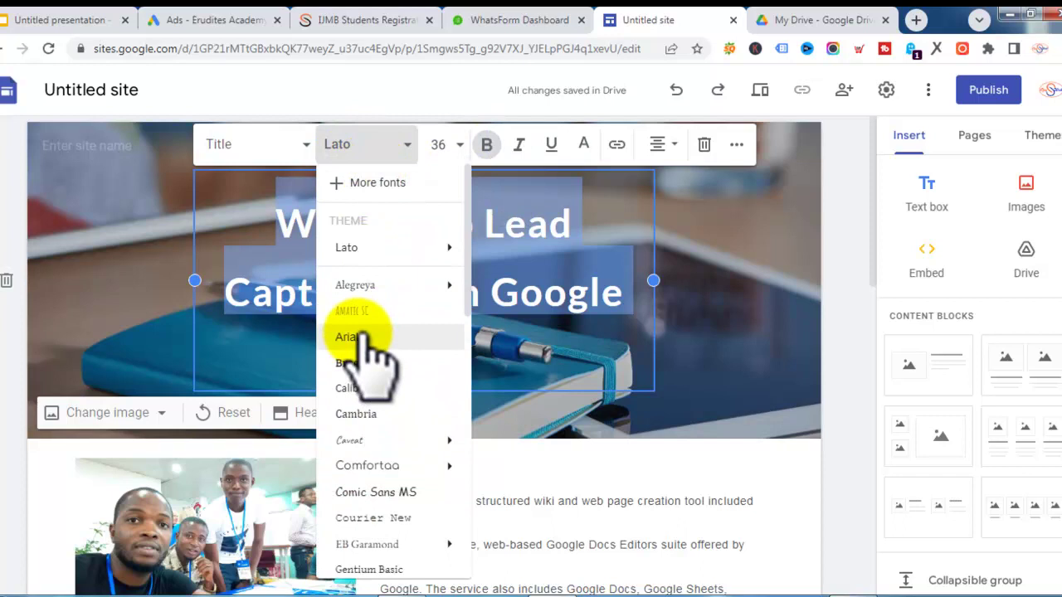
pyautogui.click(356, 285)
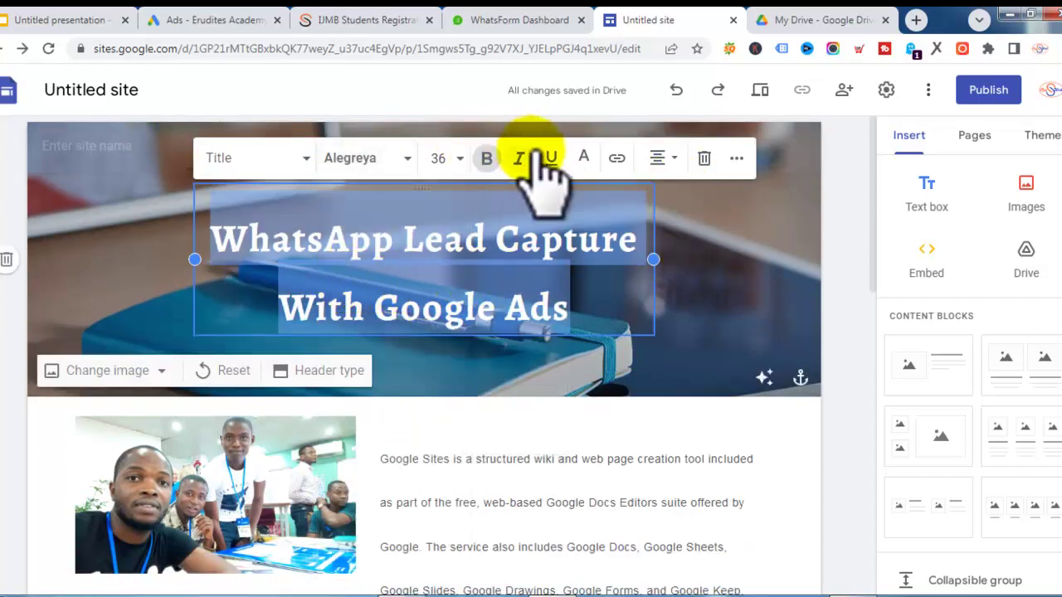
pyautogui.click(584, 159)
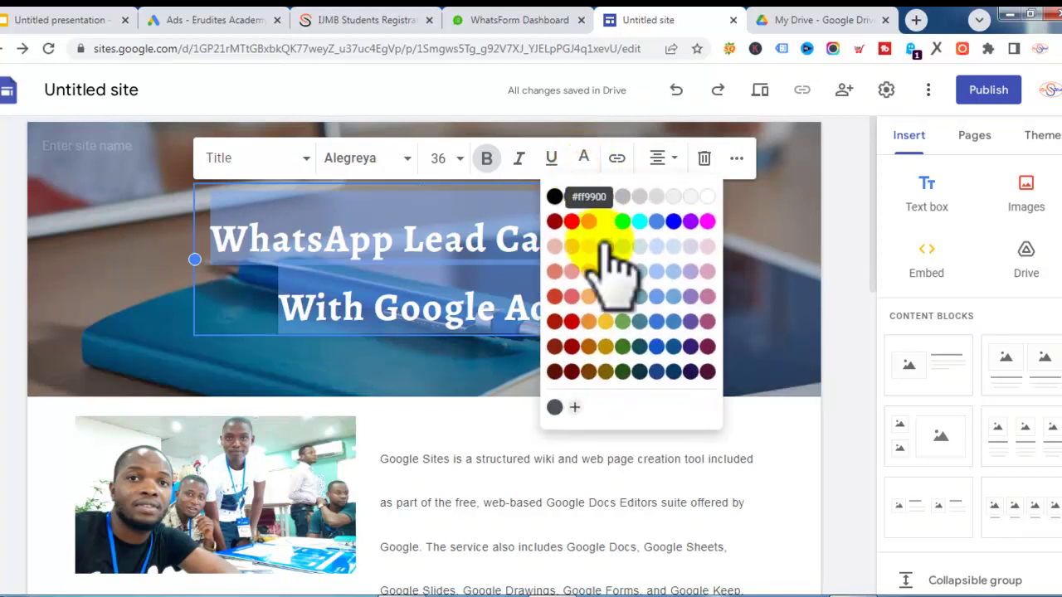
pyautogui.click(607, 224)
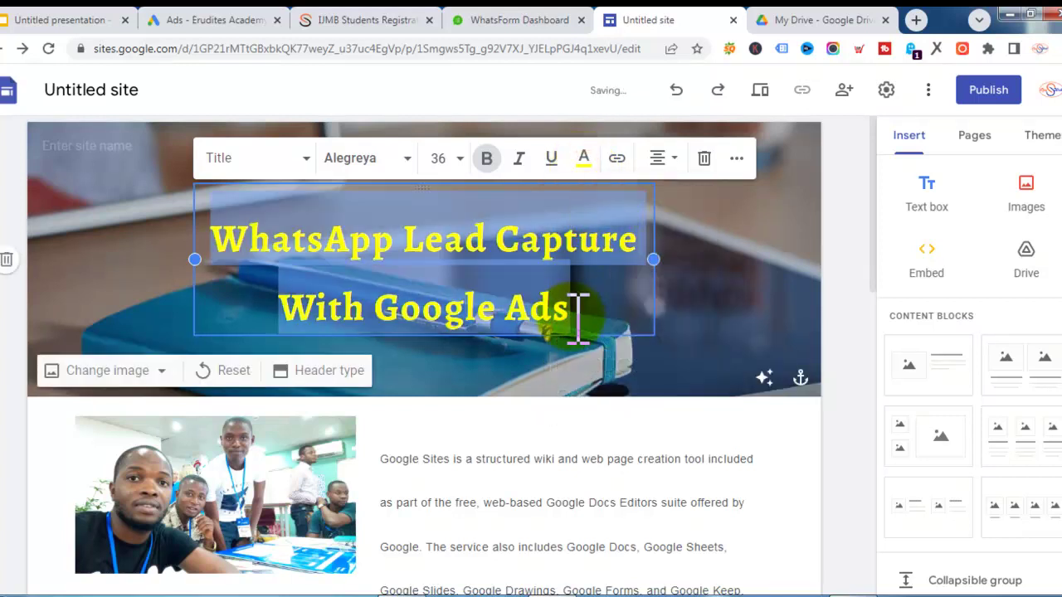
pyautogui.click(714, 336)
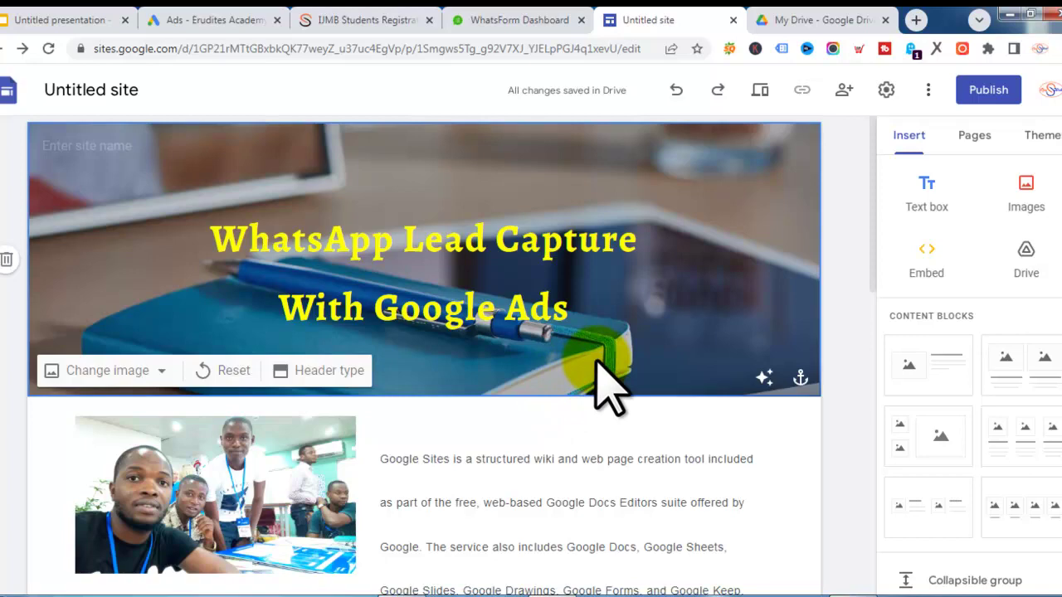
# Step: Delete the section holding the Download for free button
pyautogui.scroll(-3, 498, 391)
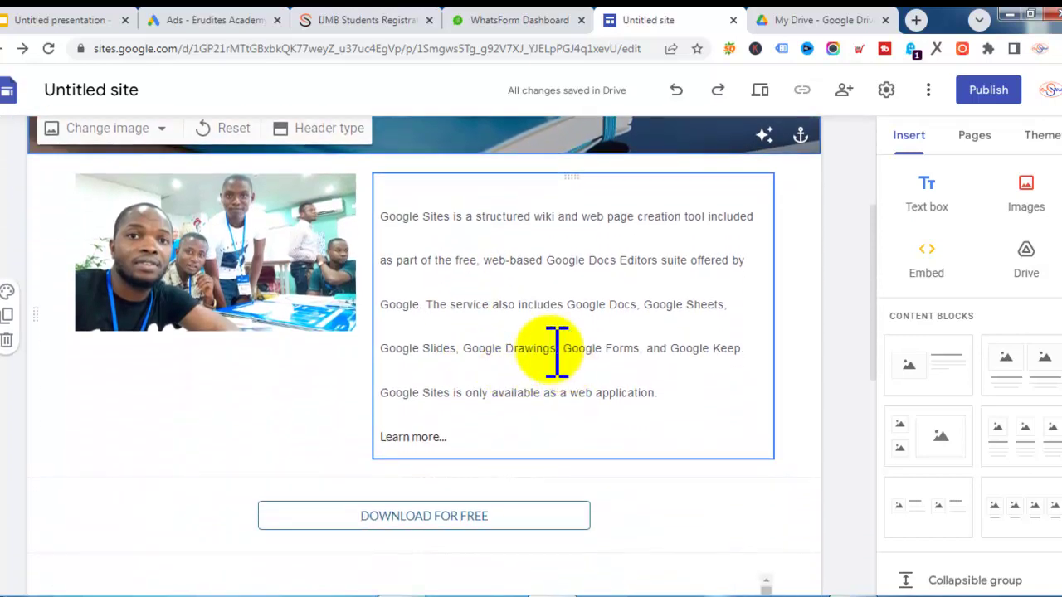
pyautogui.scroll(1, 440, 336)
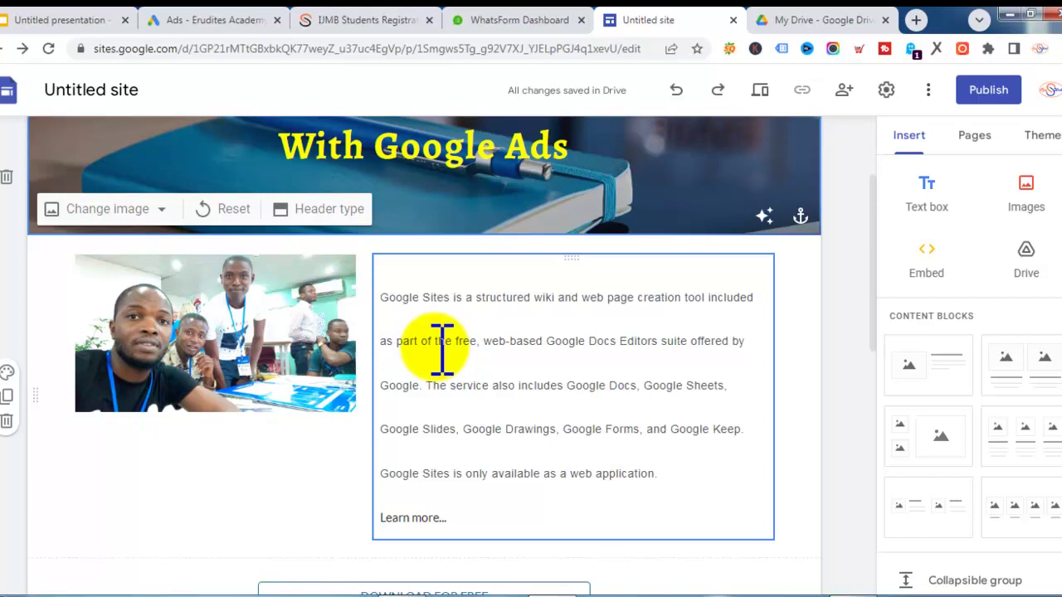
pyautogui.scroll(-6, 440, 340)
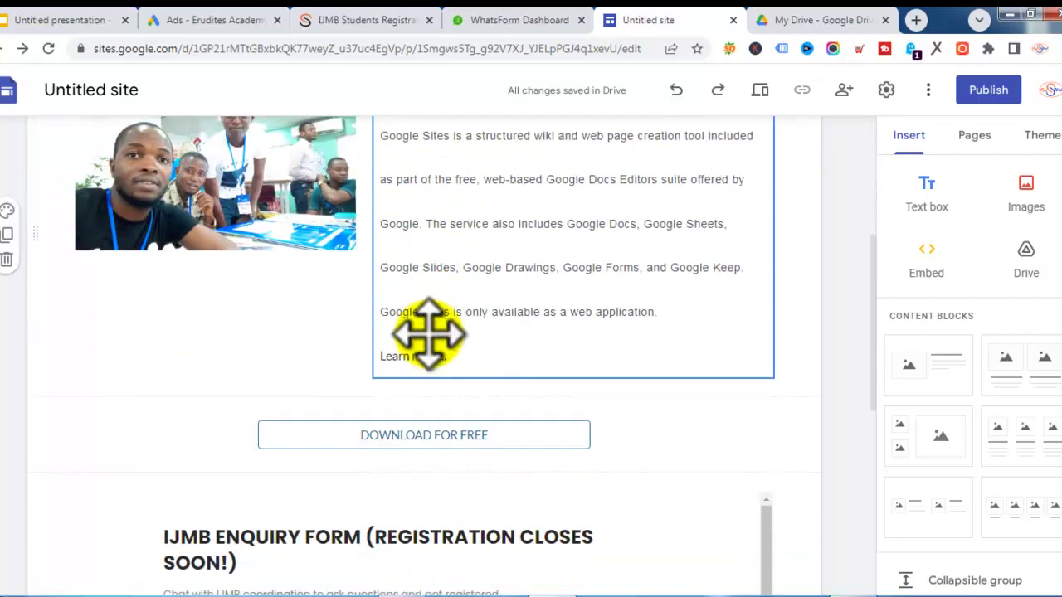
pyautogui.scroll(6, 440, 318)
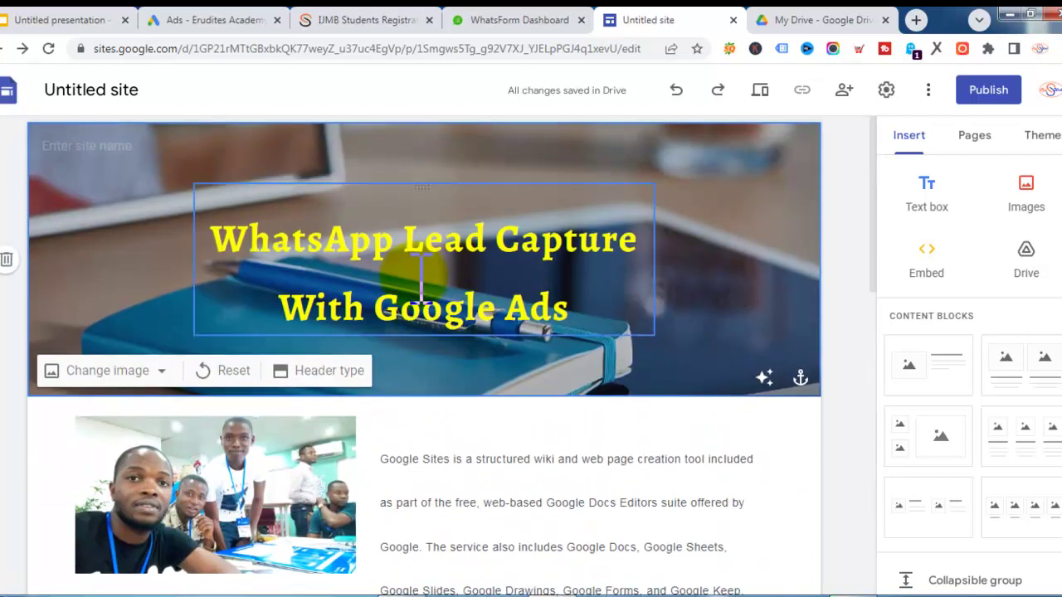
pyautogui.scroll(-2, 448, 282)
pyautogui.click(442, 320)
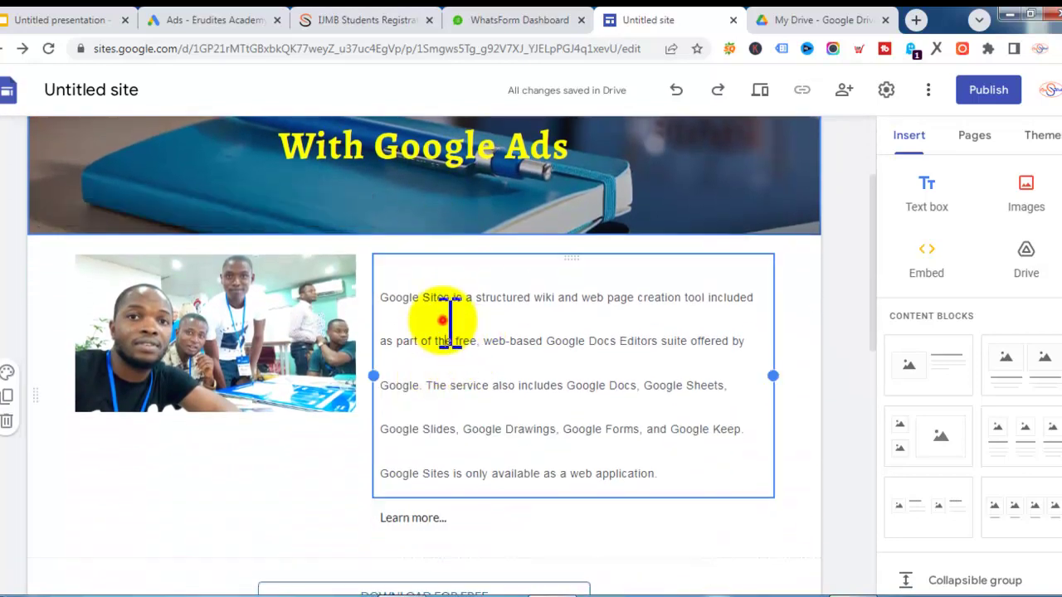
pyautogui.scroll(-2, 190, 379)
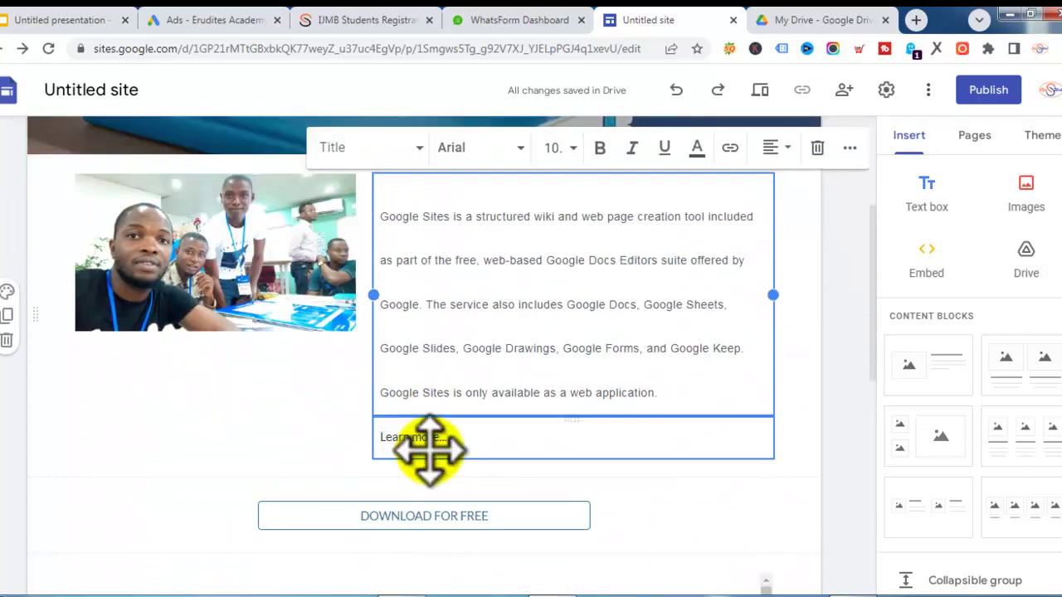
pyautogui.click(624, 514)
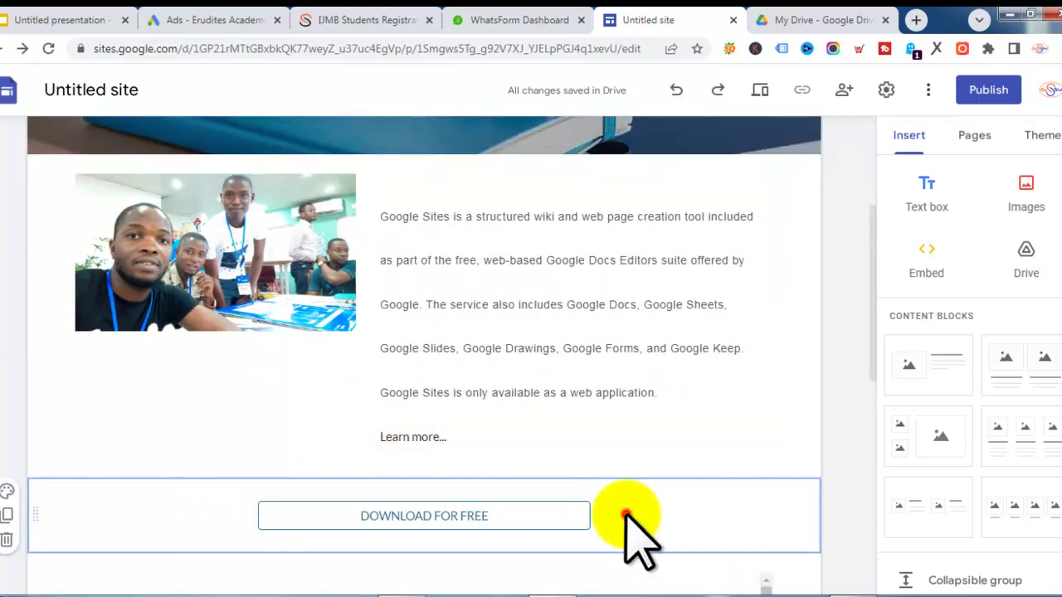
pyautogui.click(8, 540)
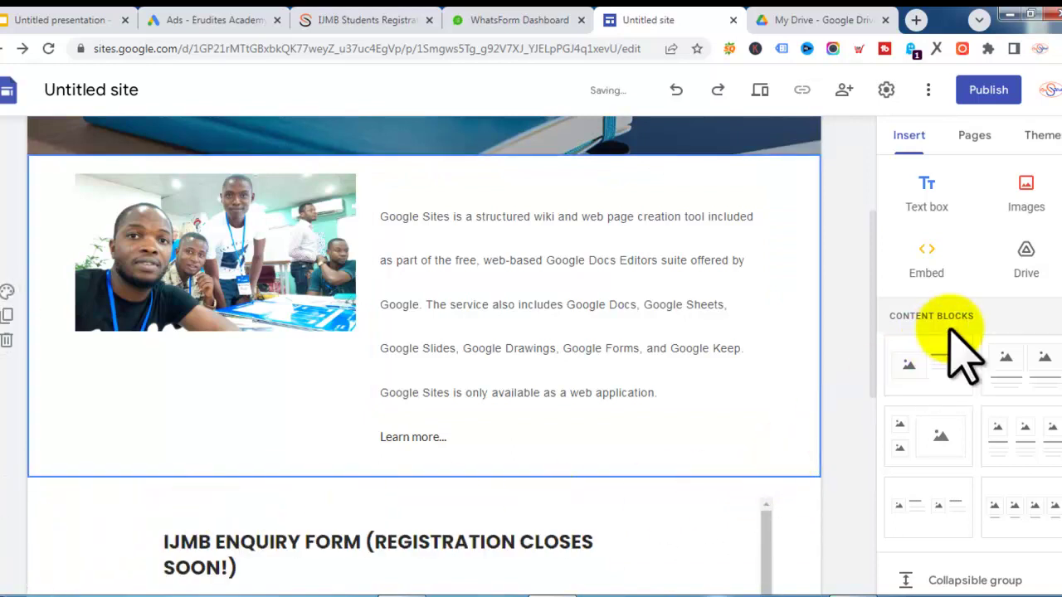
# Step: Open the YouTube video picker from the Insert panel to search for ojasweb
pyautogui.scroll(-3, 987, 286)
pyautogui.scroll(-1, 981, 338)
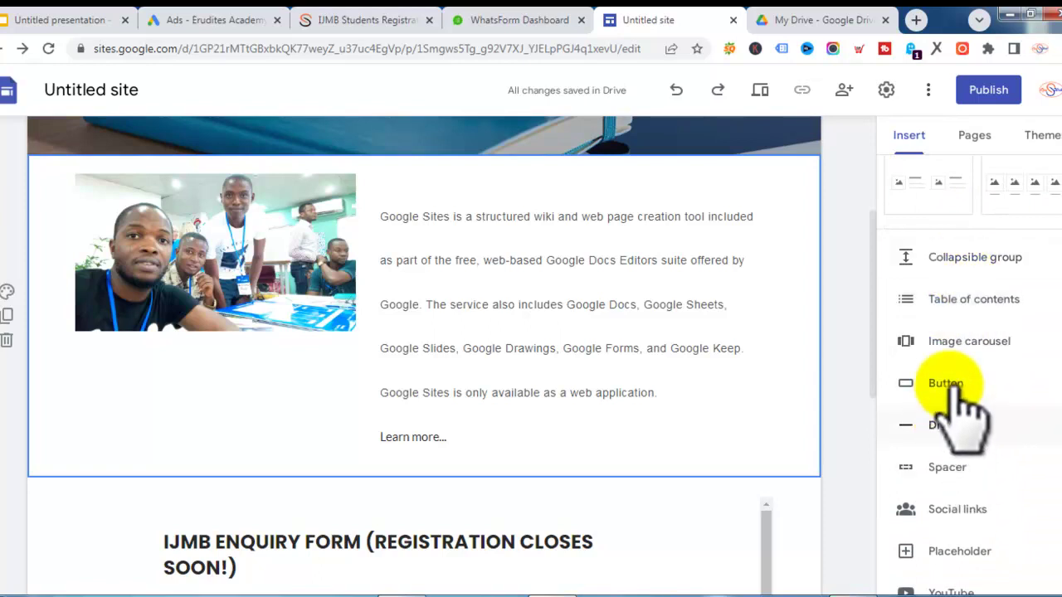
pyautogui.scroll(-2, 963, 315)
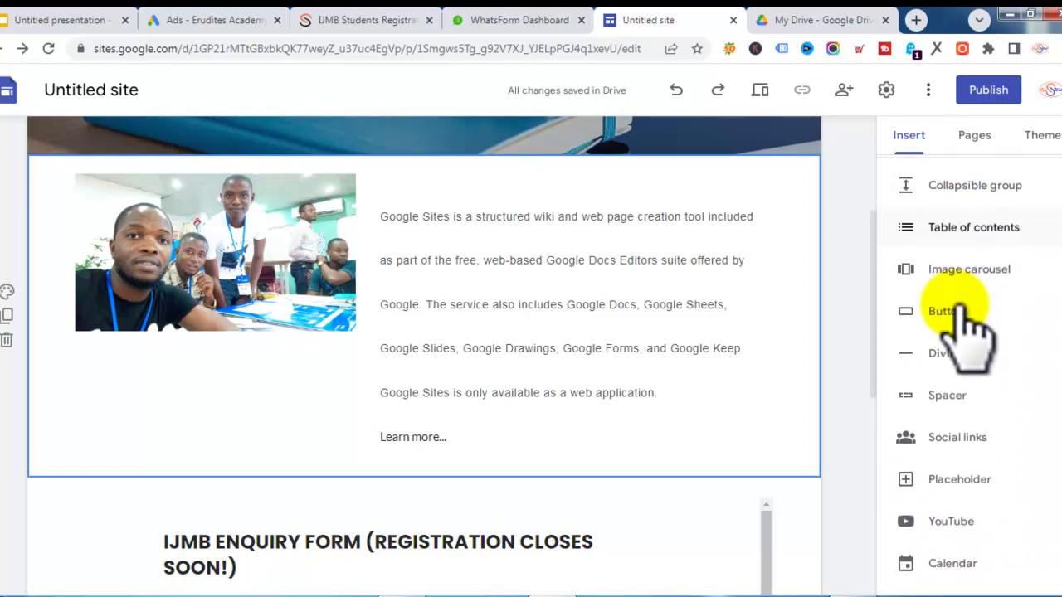
pyautogui.scroll(-4, 963, 398)
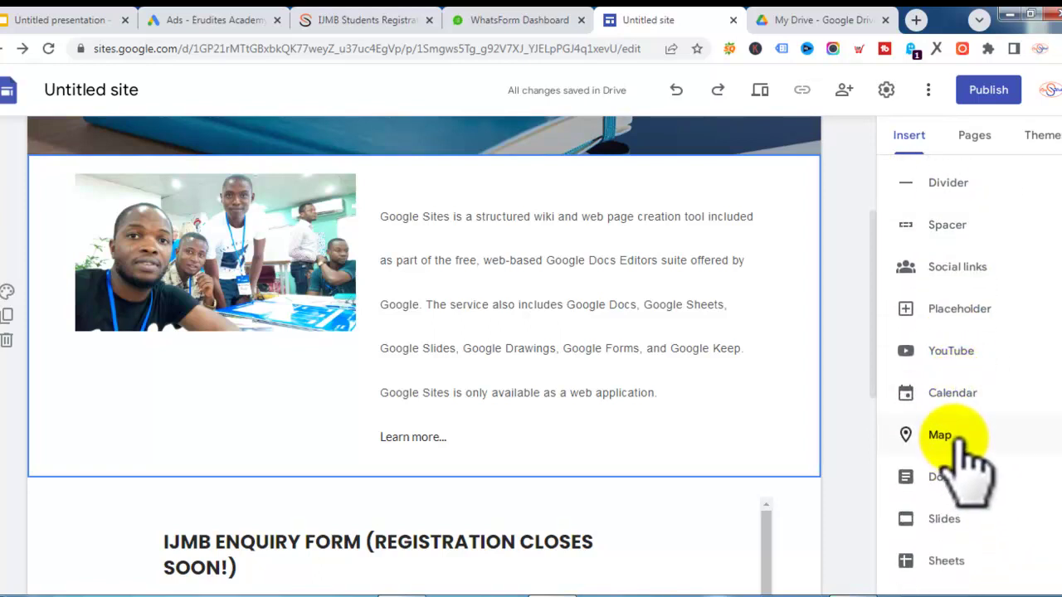
pyautogui.moveTo(961, 349); pyautogui.dragTo(380, 481)
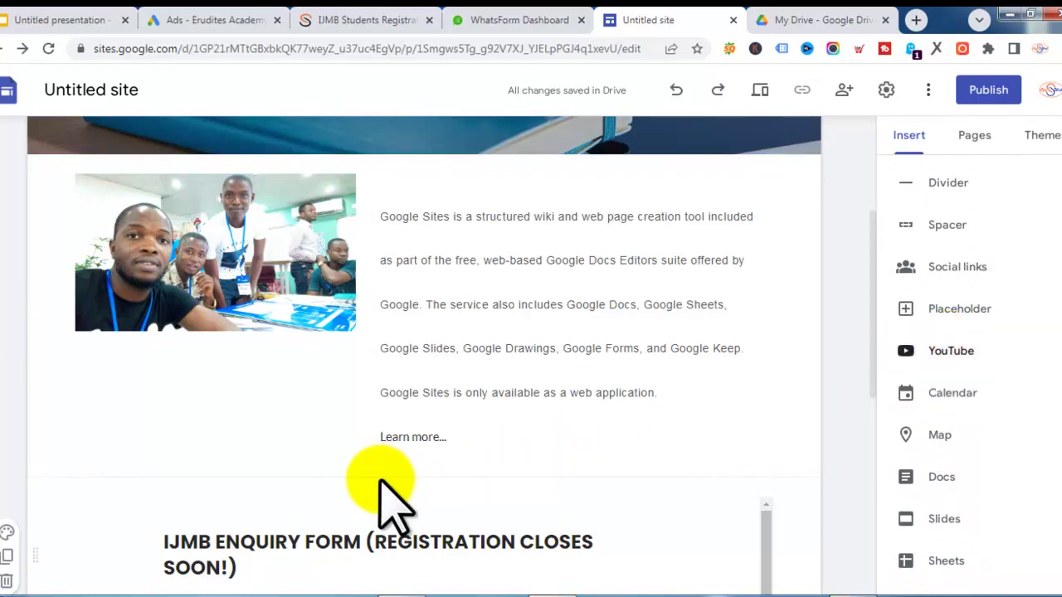
pyautogui.click(949, 352)
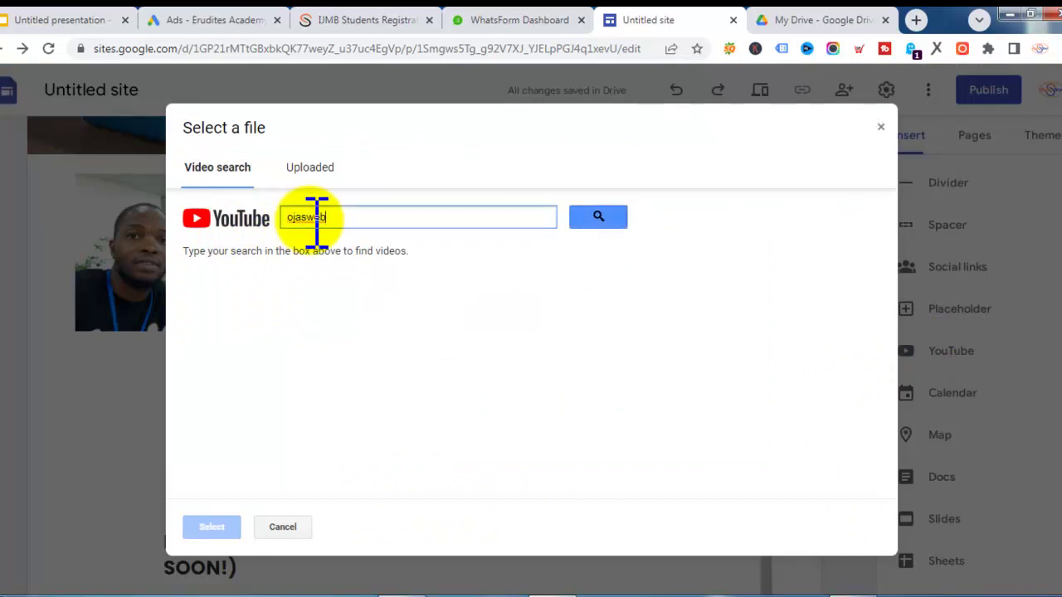
# Step: Insert the 'Ojasweb Digital Academy Official Introduction' video and drag it toward the centre
pyautogui.press('Return')
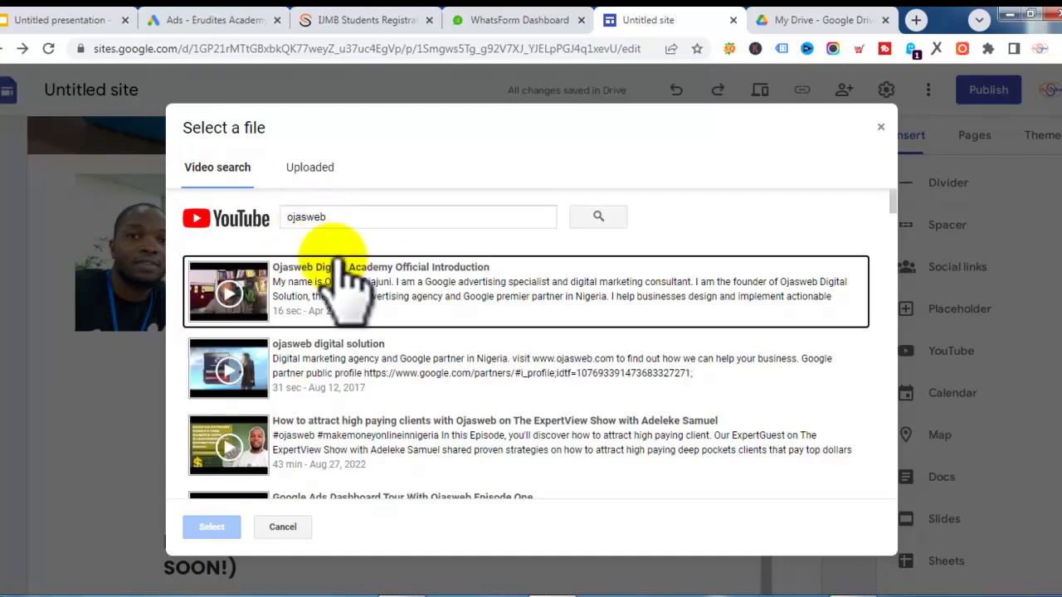
pyautogui.click(347, 281)
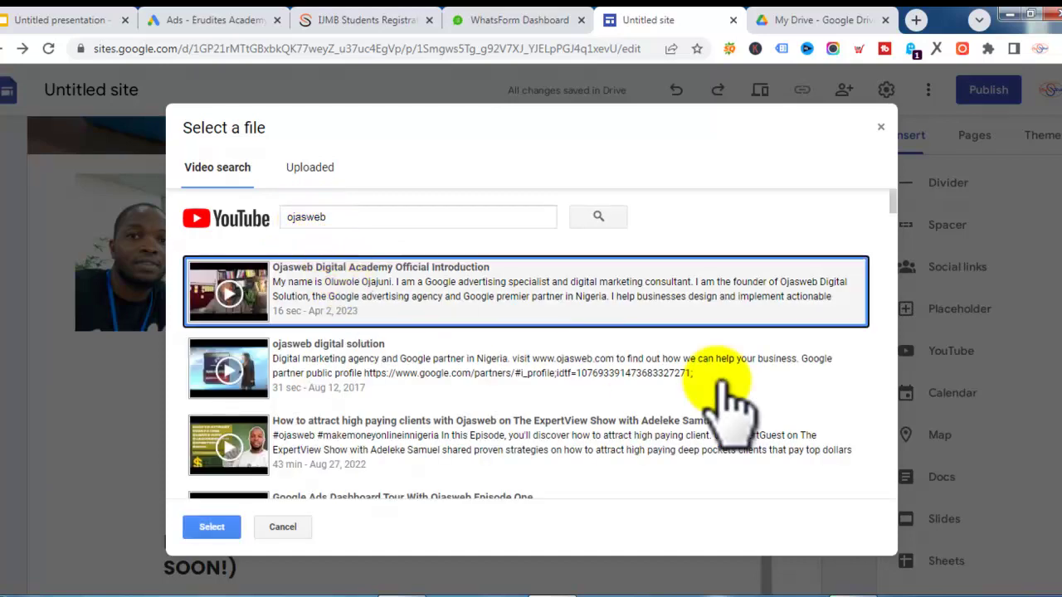
pyautogui.click(214, 527)
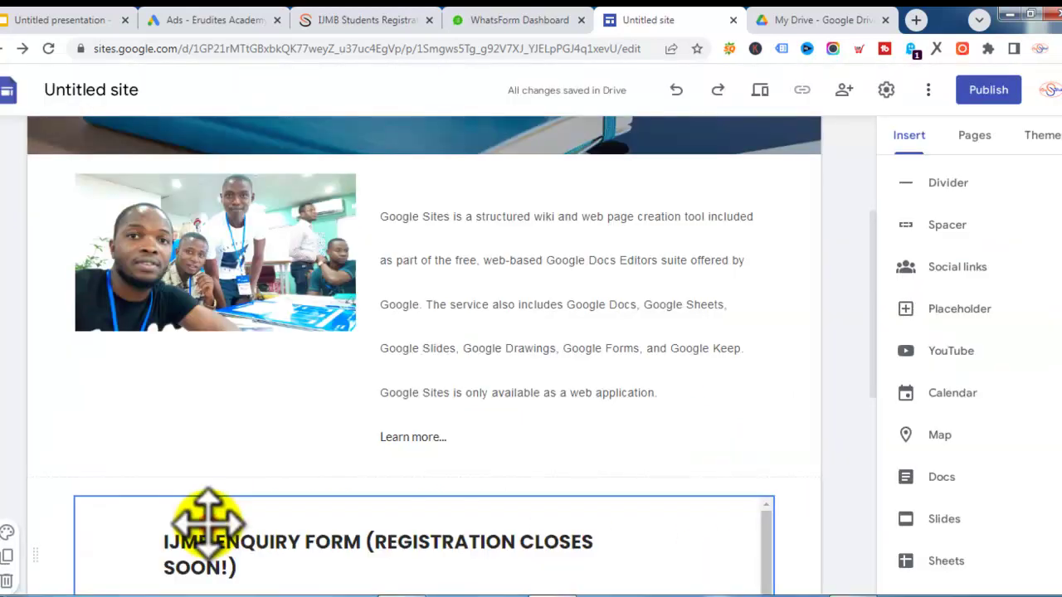
pyautogui.moveTo(249, 219); pyautogui.dragTo(393, 251)
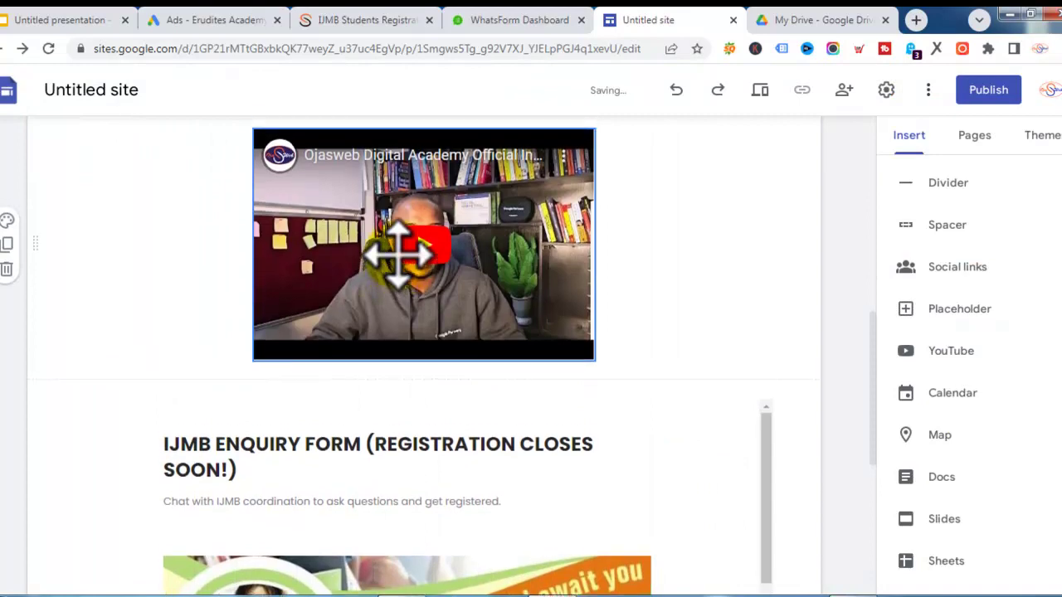
# Step: Delete the old IJMB enquiry form section below the video
pyautogui.scroll(5, 394, 251)
pyautogui.scroll(3, 365, 266)
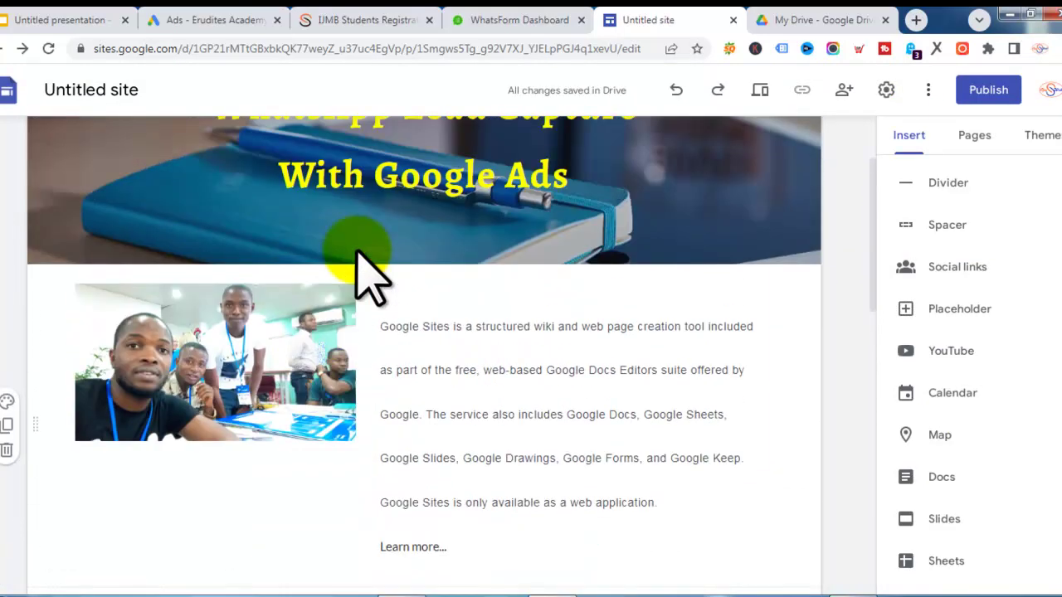
pyautogui.scroll(-7, 358, 253)
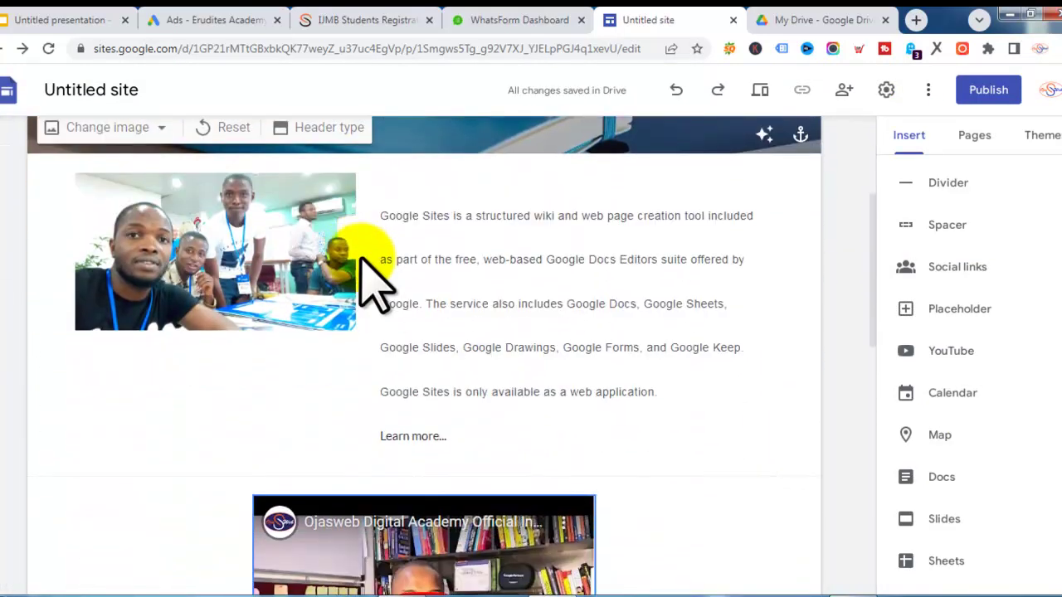
pyautogui.scroll(-3, 362, 264)
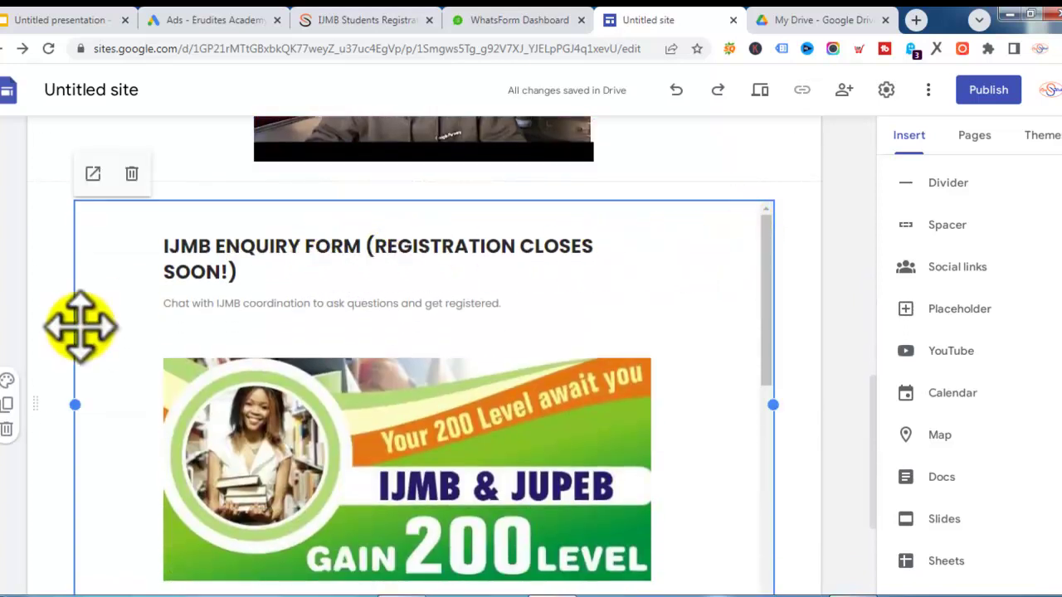
pyautogui.click(130, 175)
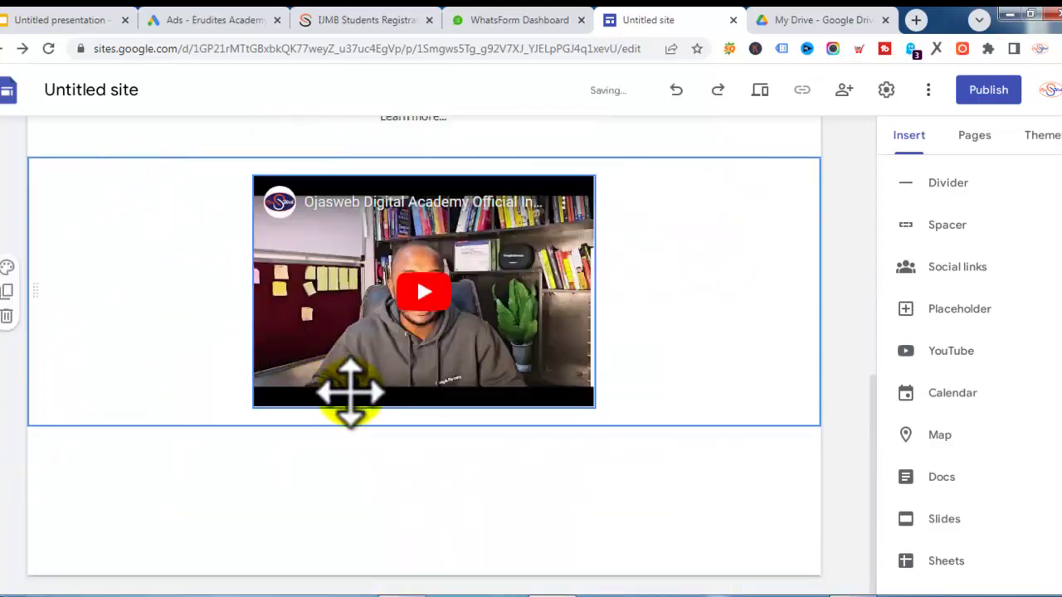
pyautogui.scroll(2, 522, 510)
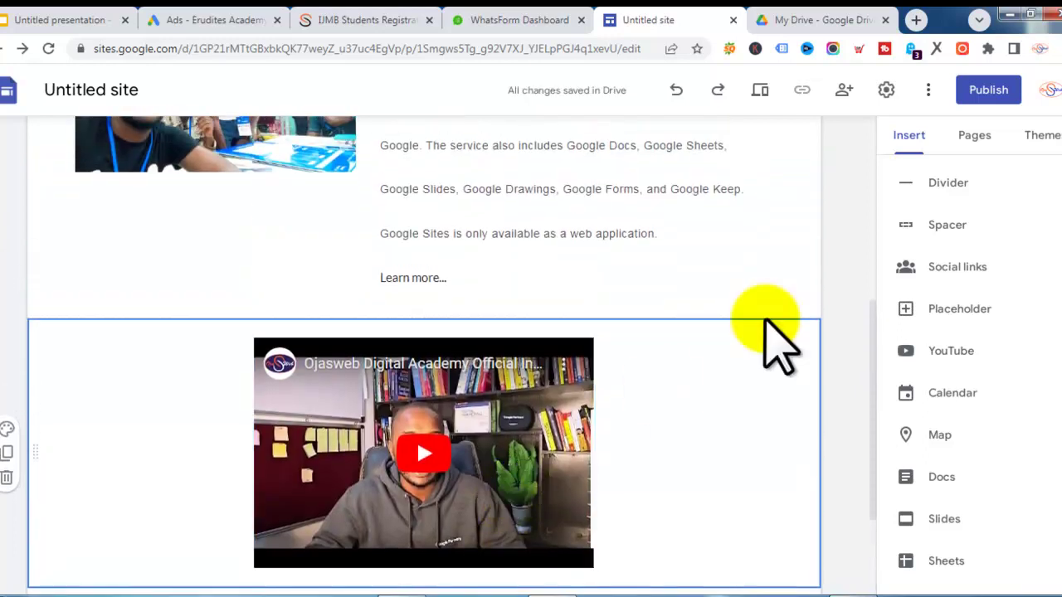
pyautogui.scroll(6, 936, 237)
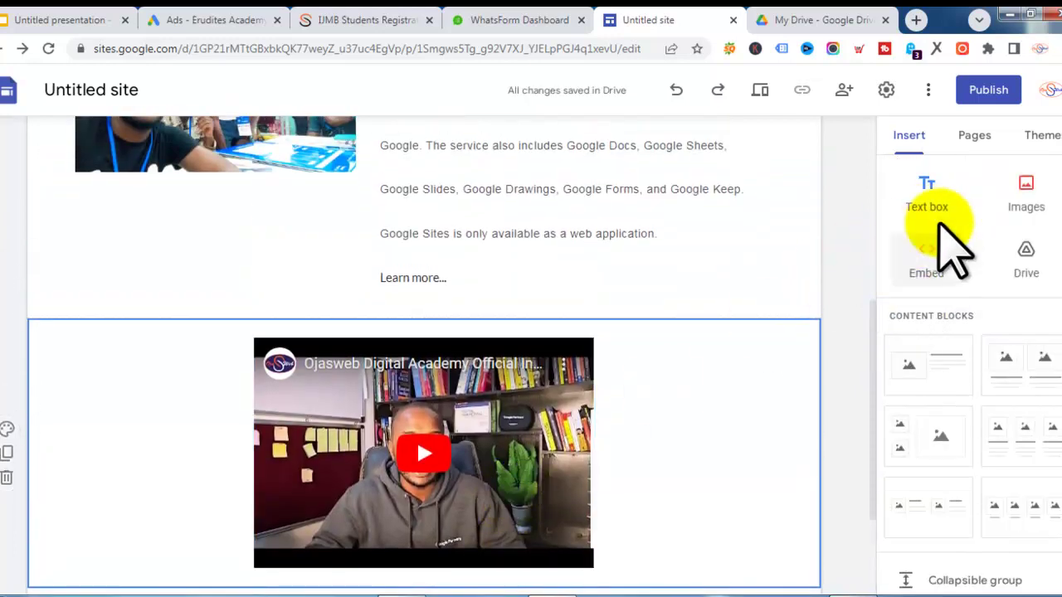
# Step: Start an Embed from the web in Google Sites, then go to the WhatsForm Dashboard
pyautogui.click(923, 250)
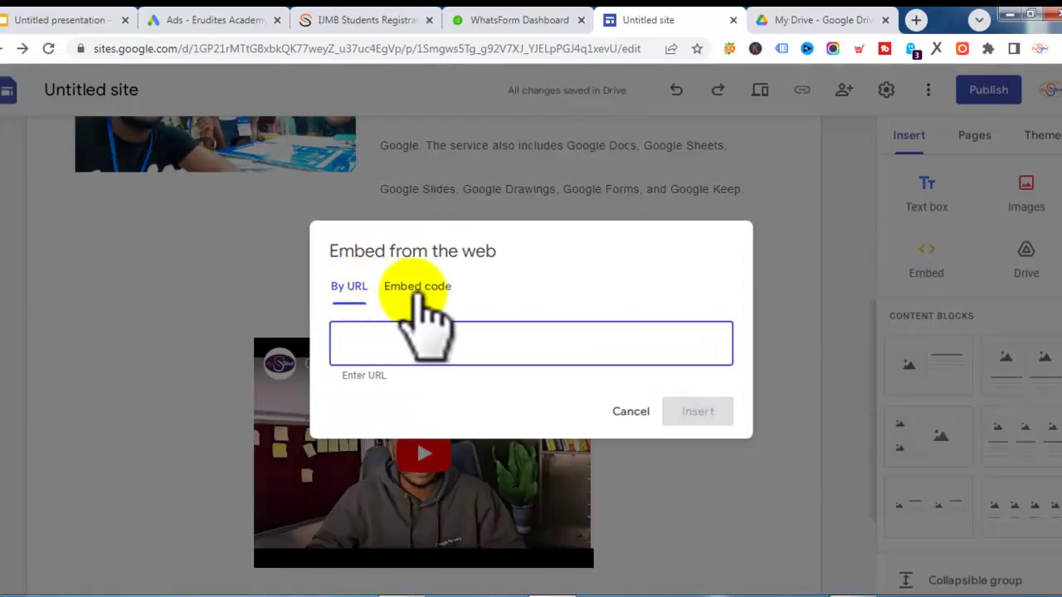
pyautogui.click(509, 18)
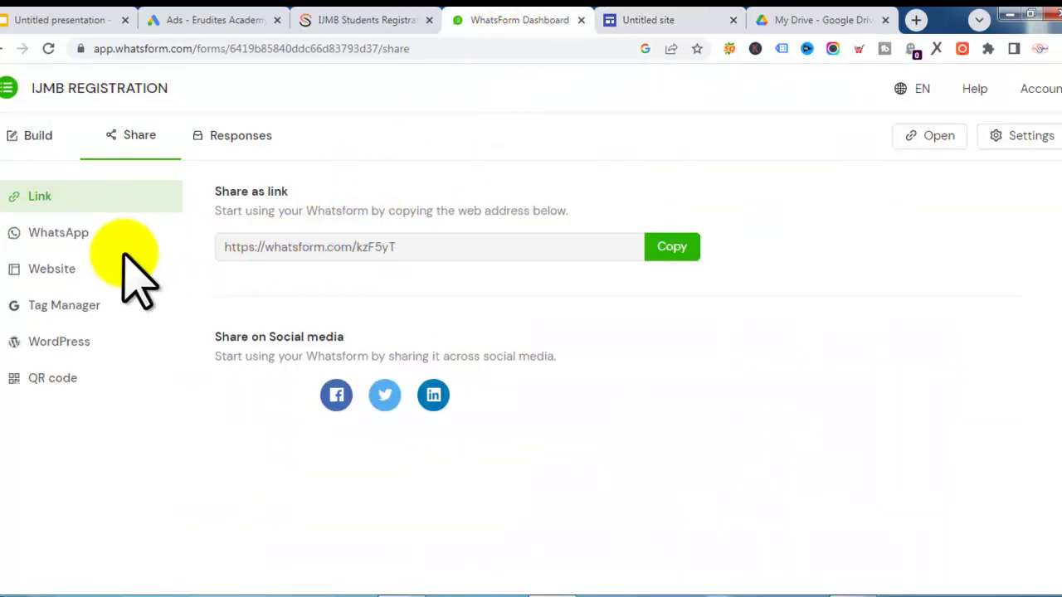
# Step: Copy the form's iframe embed code and try the Embed code option, then return to By URL
pyautogui.click(53, 269)
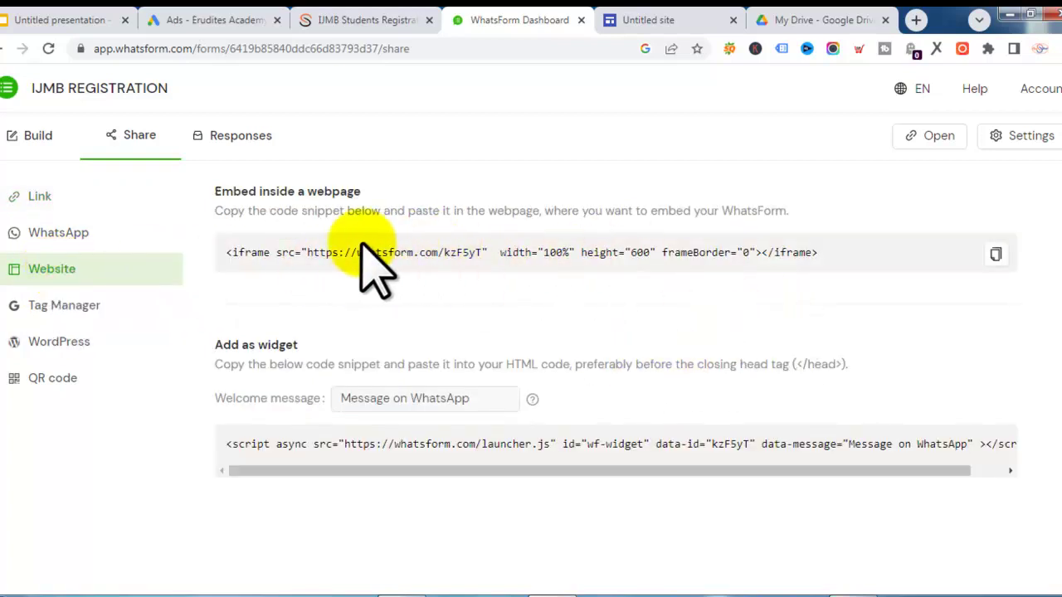
pyautogui.click(995, 254)
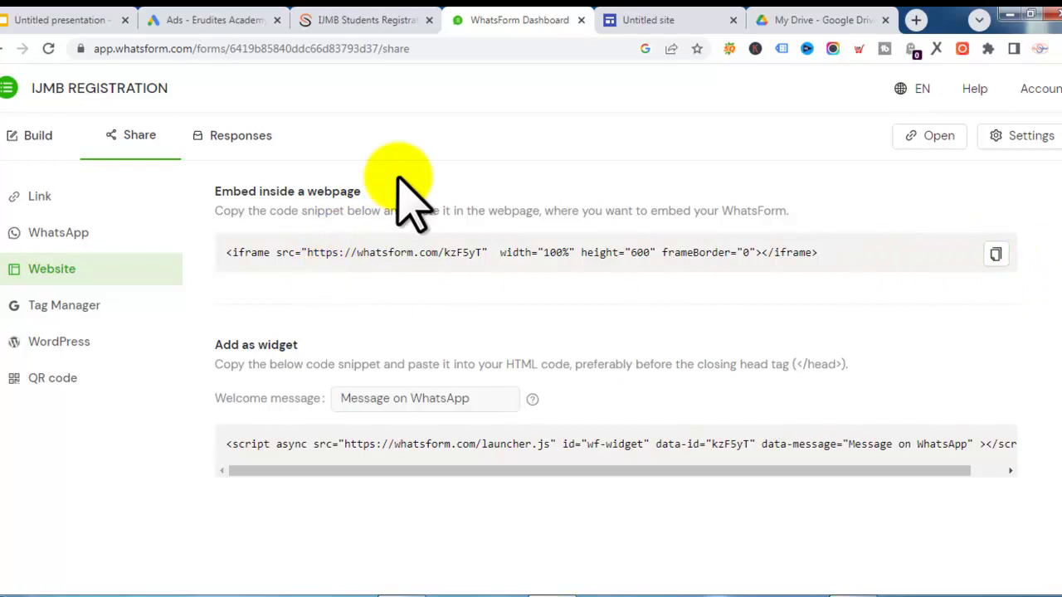
pyautogui.click(639, 20)
pyautogui.click(433, 287)
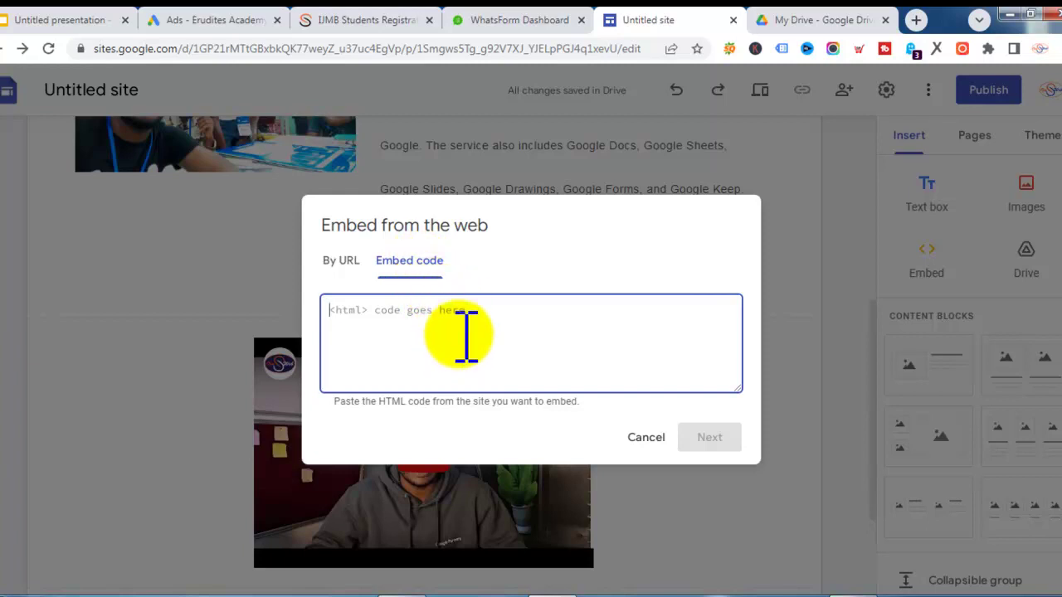
pyautogui.click(345, 264)
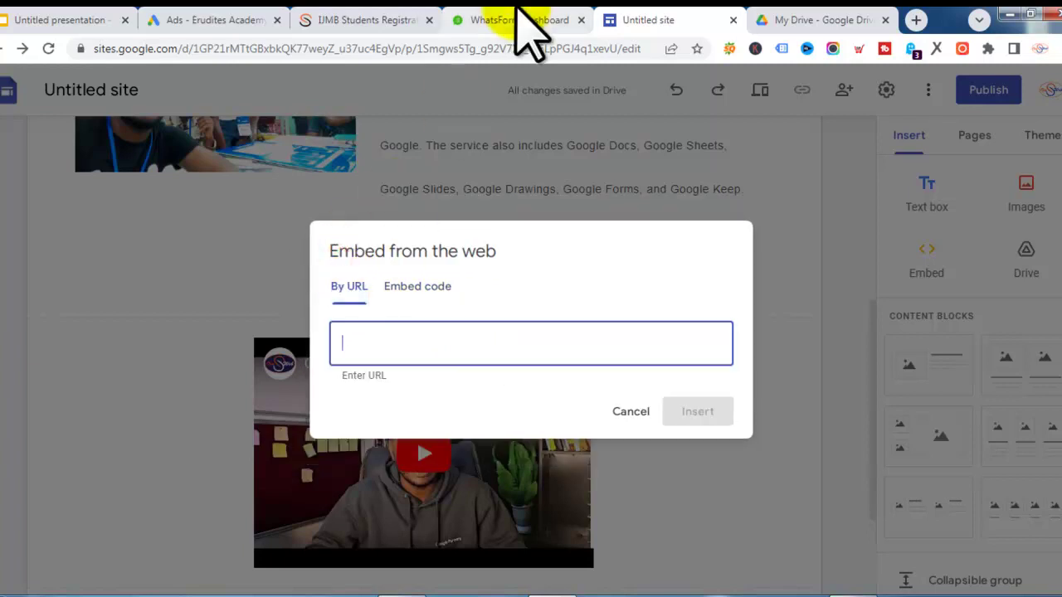
pyautogui.click(516, 12)
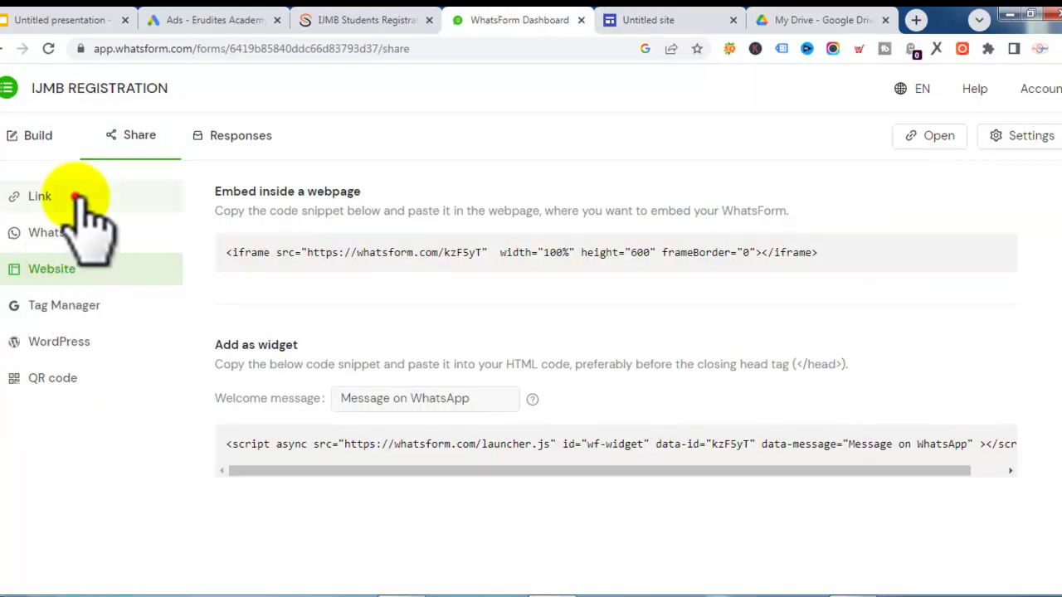
pyautogui.click(75, 197)
pyautogui.click(672, 248)
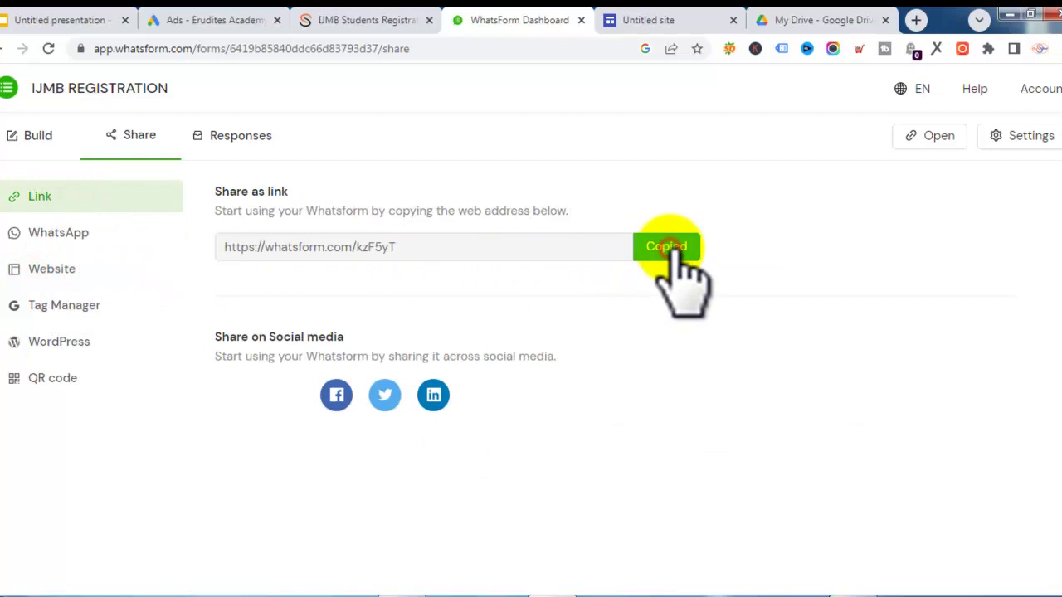
pyautogui.click(646, 19)
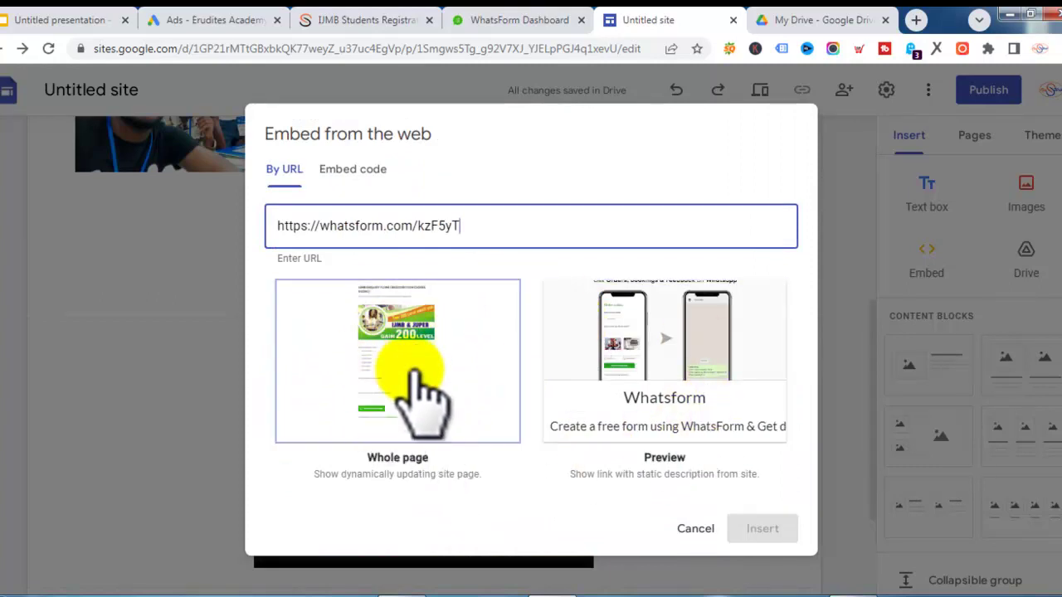
# Step: Review the IJMB REGISTRATION form's questions in the WhatsForm builder
pyautogui.click(516, 18)
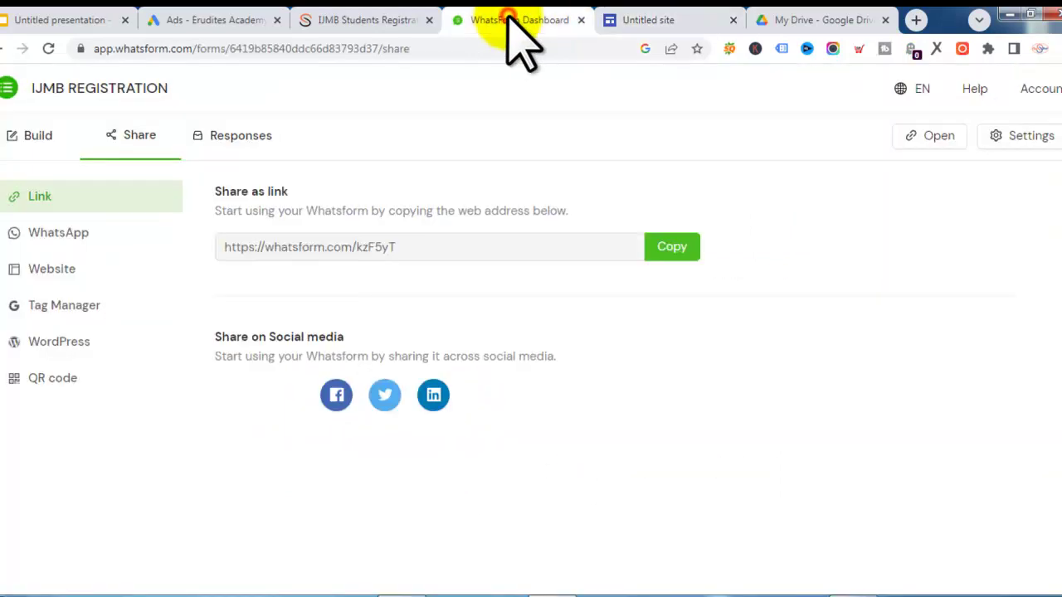
pyautogui.click(27, 137)
pyautogui.scroll(-6, 592, 308)
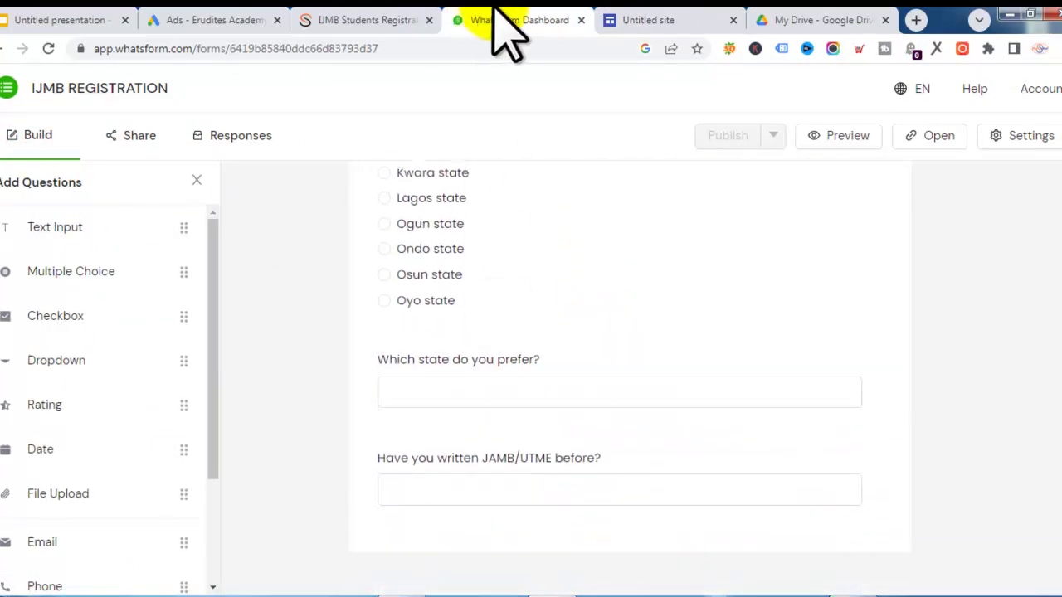
pyautogui.click(651, 20)
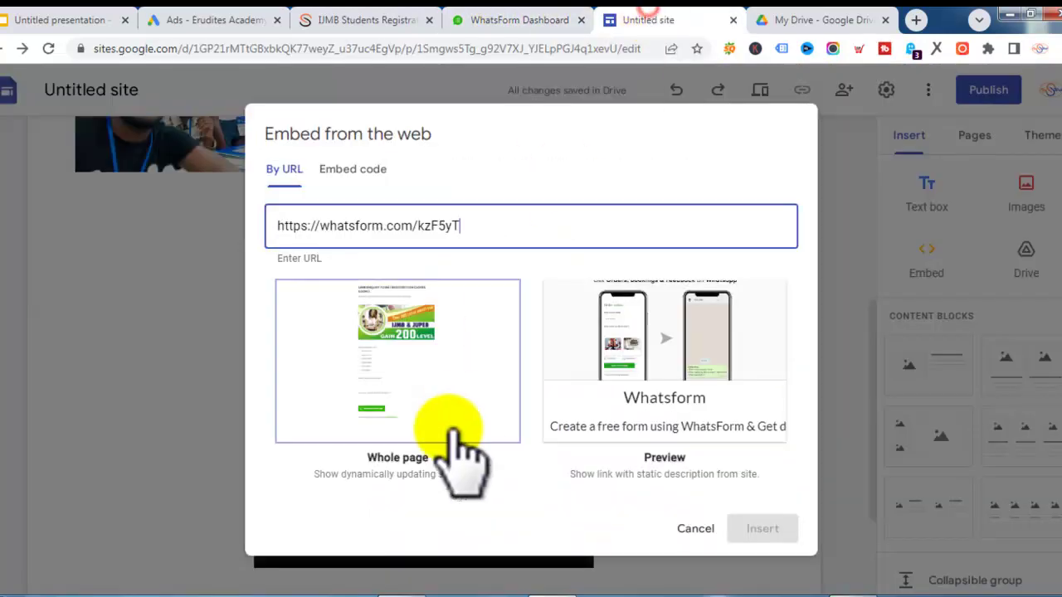
# Step: Insert the whatsform link as a Whole page embed below the YouTube video
pyautogui.click(386, 356)
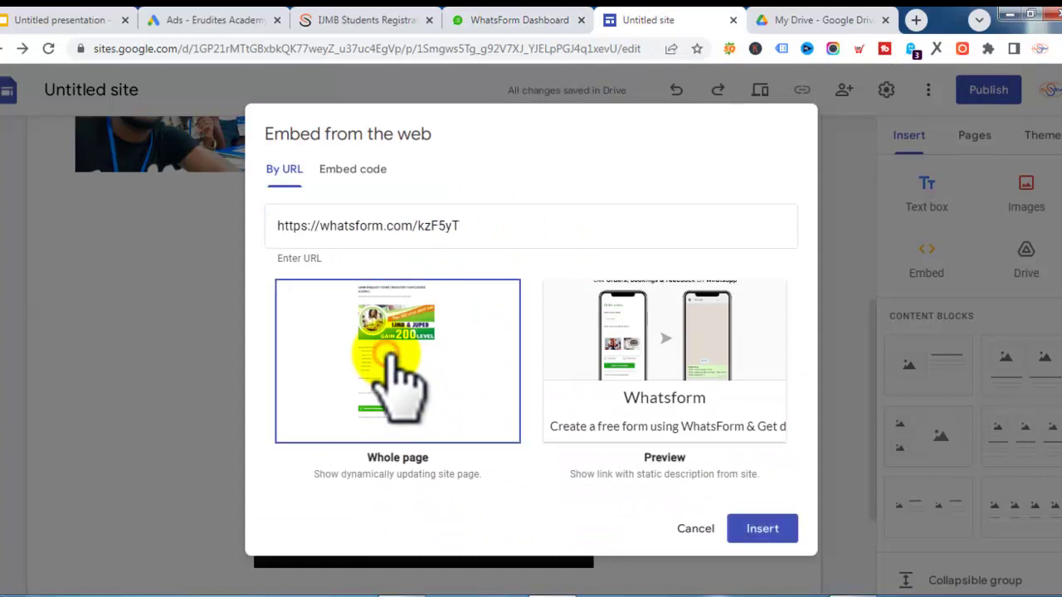
pyautogui.click(767, 530)
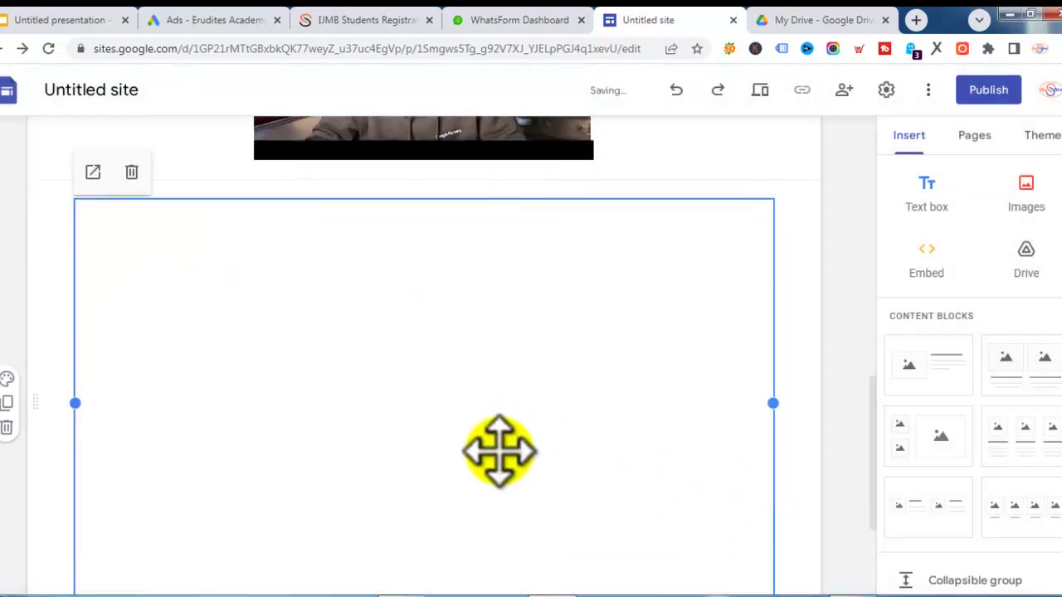
pyautogui.scroll(-2, 431, 374)
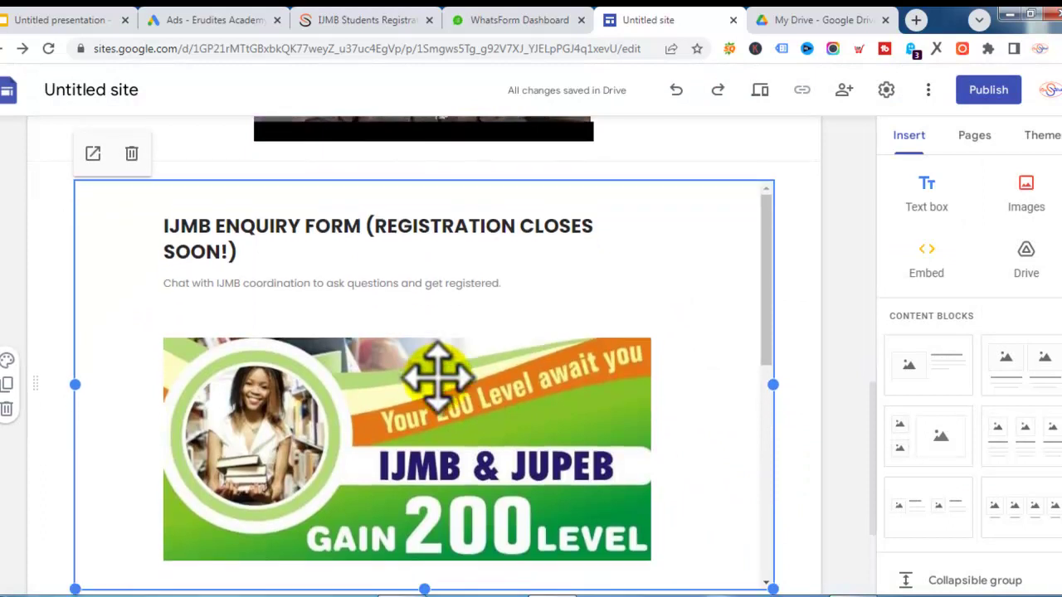
pyautogui.scroll(-1, 438, 379)
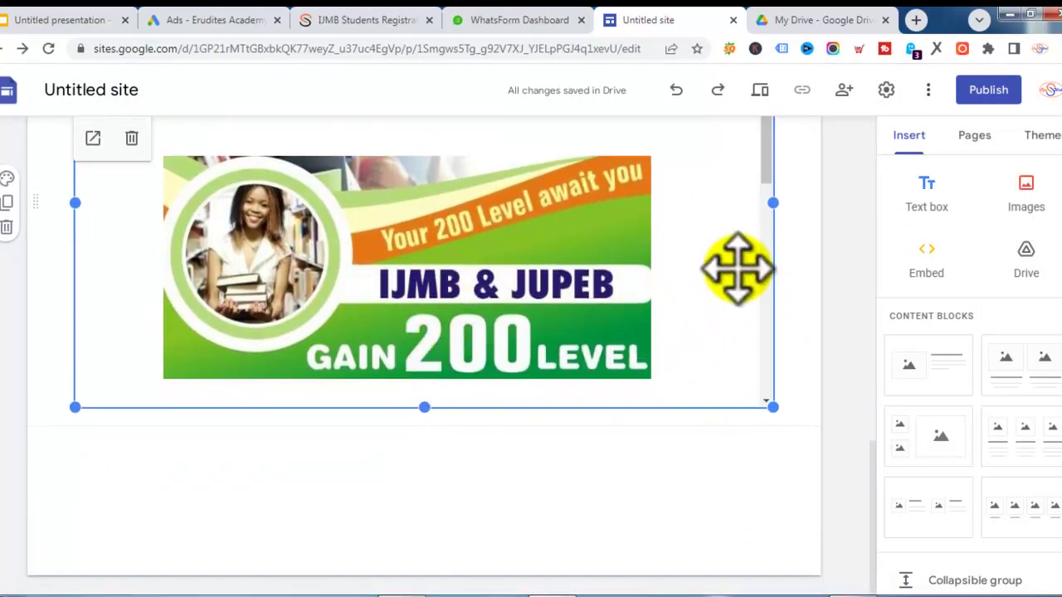
# Step: Publish the site at web address ods-demo-video and copy its published link
pyautogui.click(987, 91)
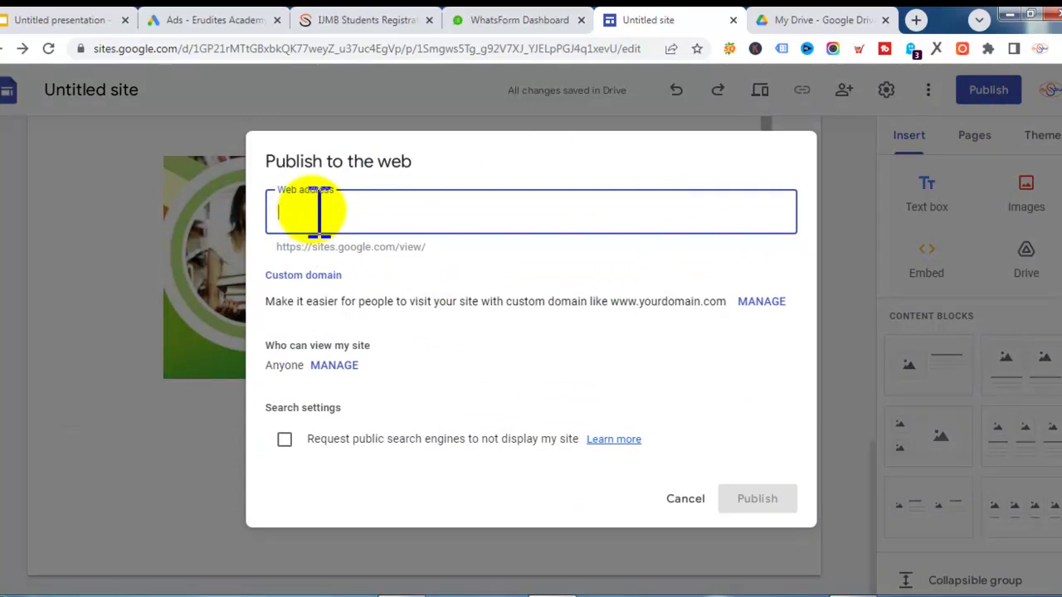
pyautogui.write('ods-demo-video')
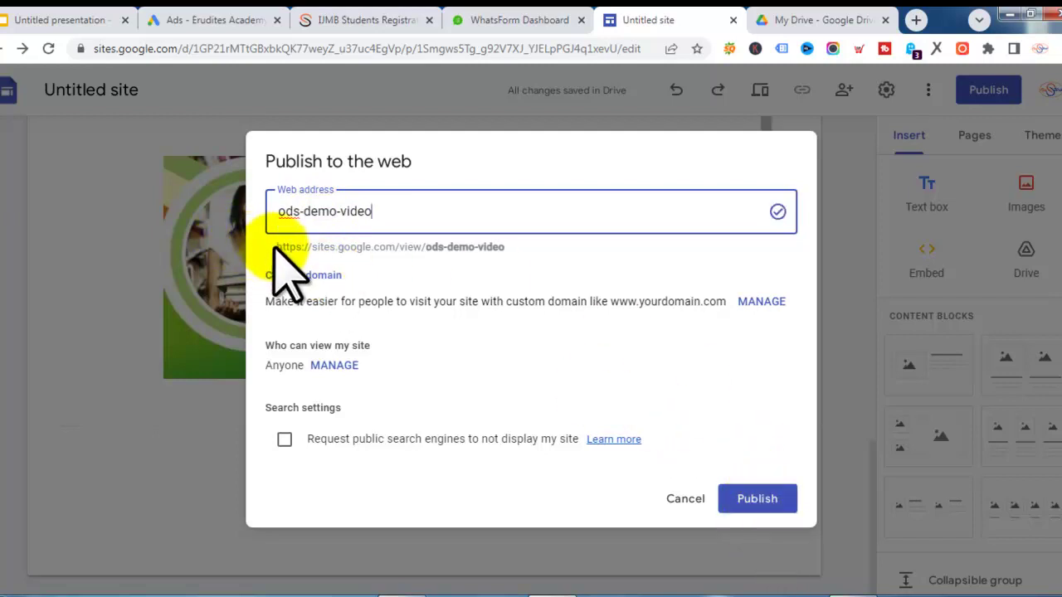
pyautogui.moveTo(274, 247); pyautogui.dragTo(527, 270)
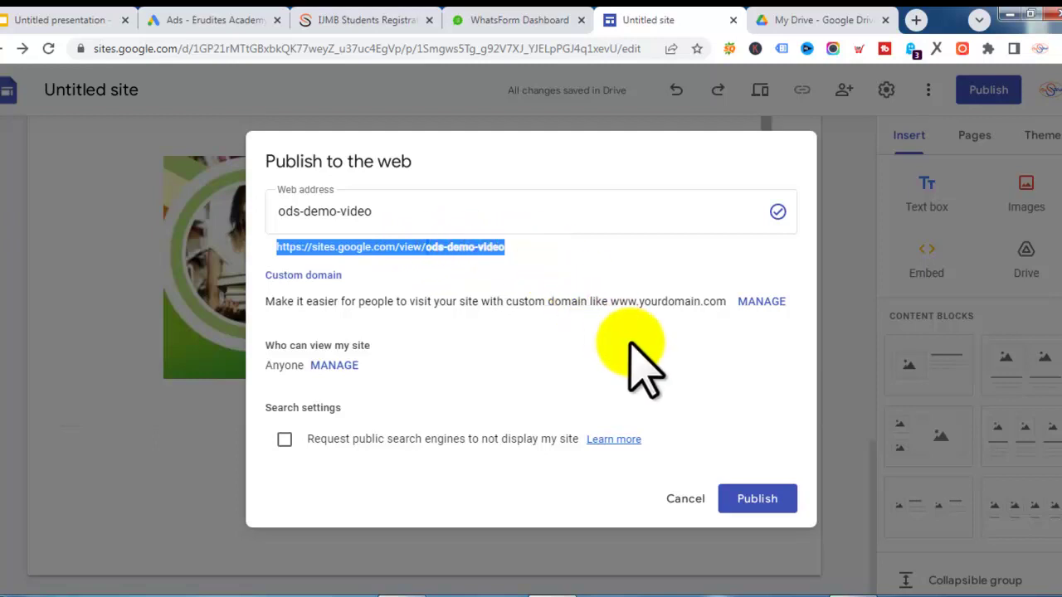
pyautogui.click(755, 500)
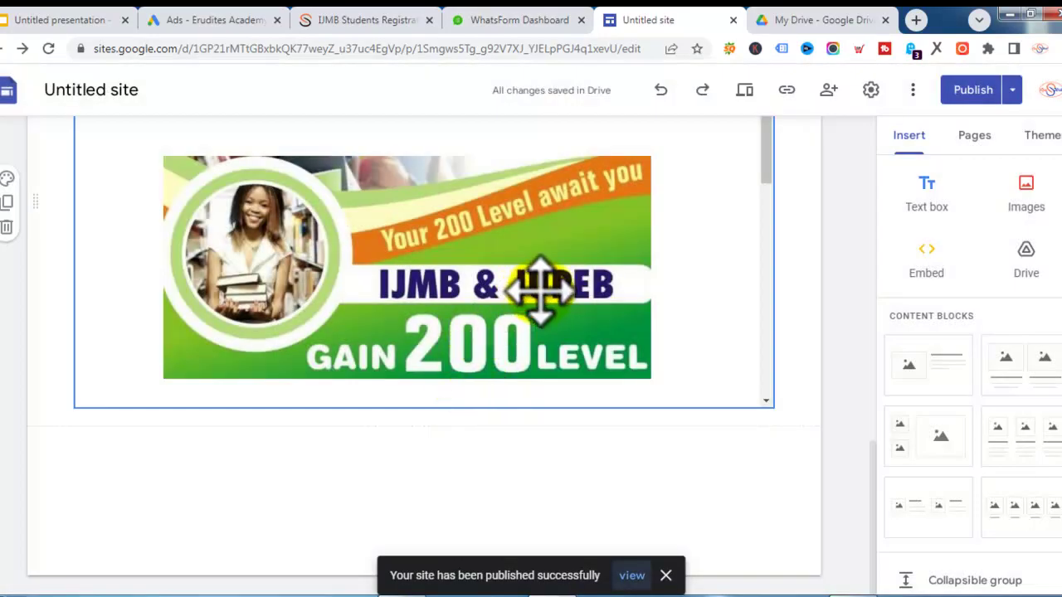
pyautogui.click(793, 93)
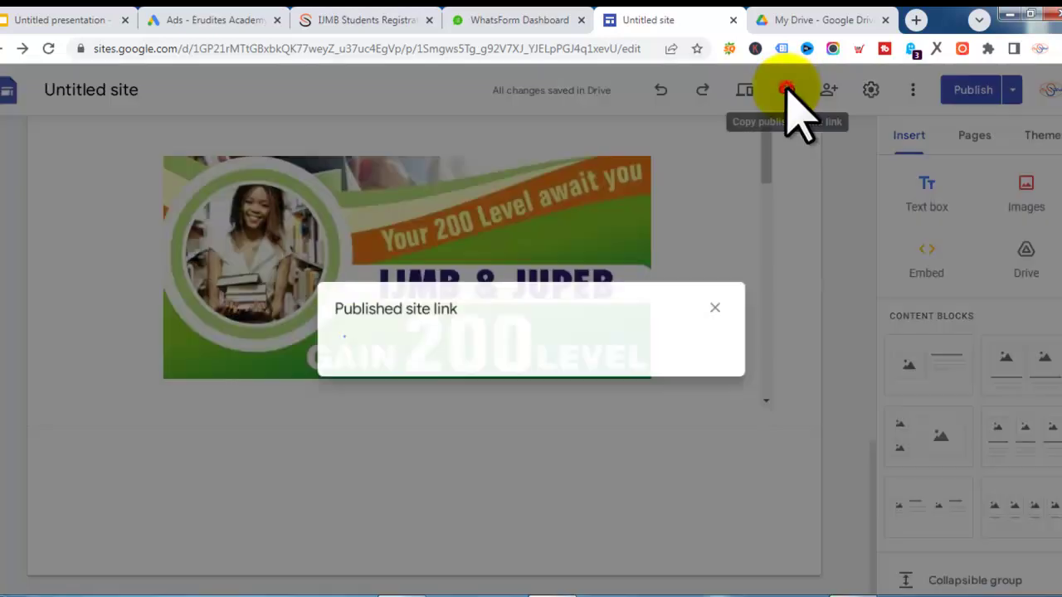
pyautogui.click(711, 340)
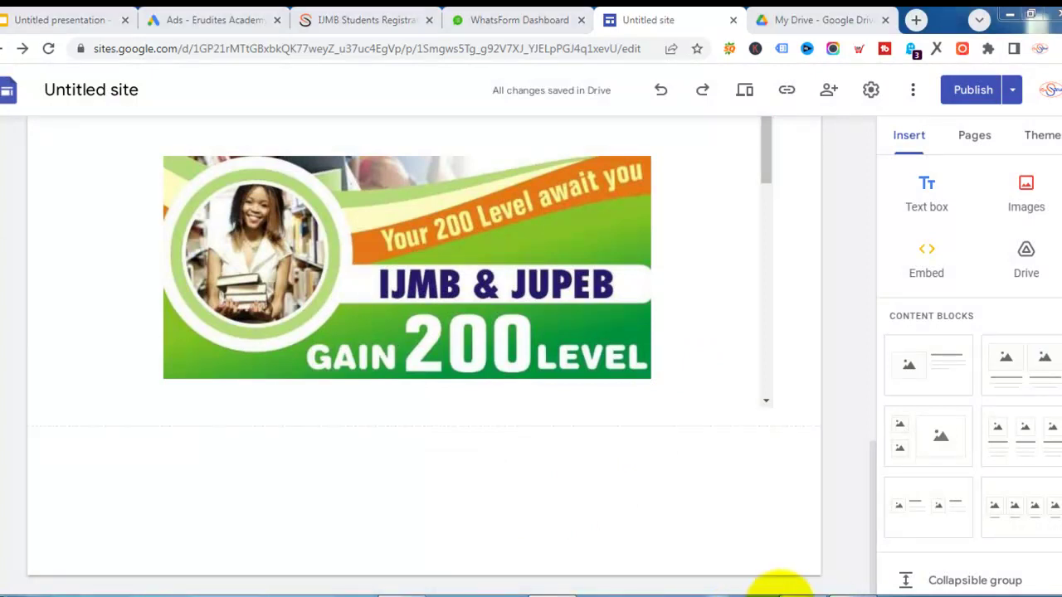
# Step: Load the copied ods-demo-video URL in a new Edge window and review the header, video and form
pyautogui.click(664, 590)
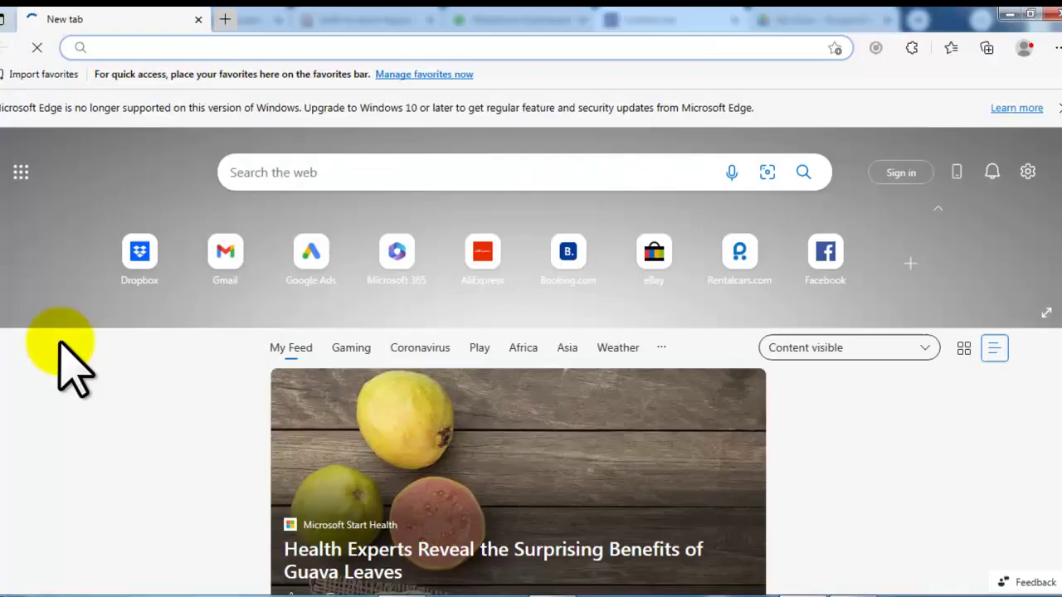
pyautogui.hotkey('ctrl', 'v')
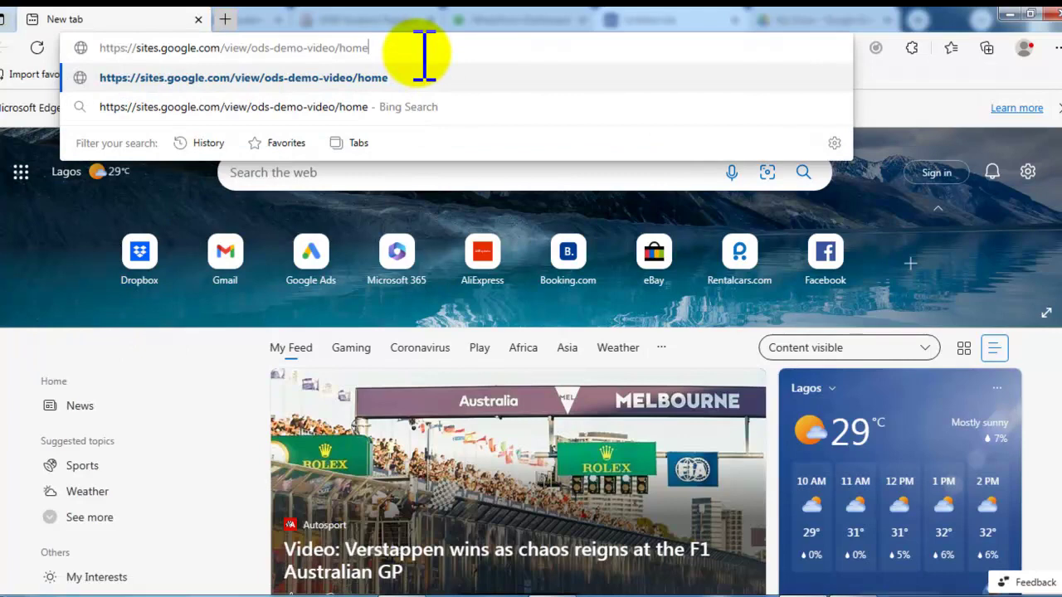
pyautogui.press('Return')
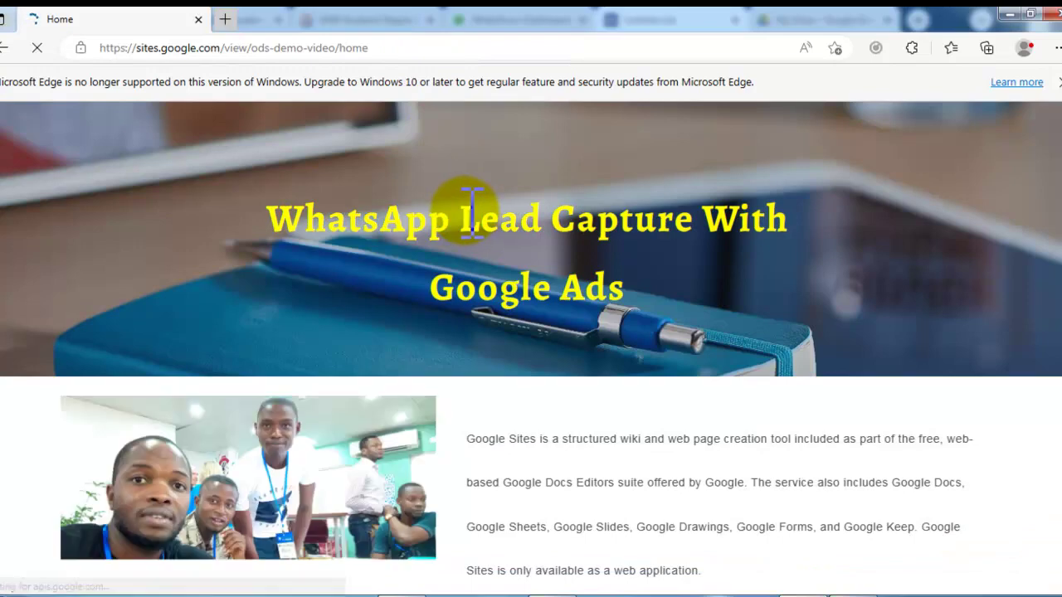
pyautogui.scroll(-2, 473, 216)
pyautogui.scroll(-1, 470, 217)
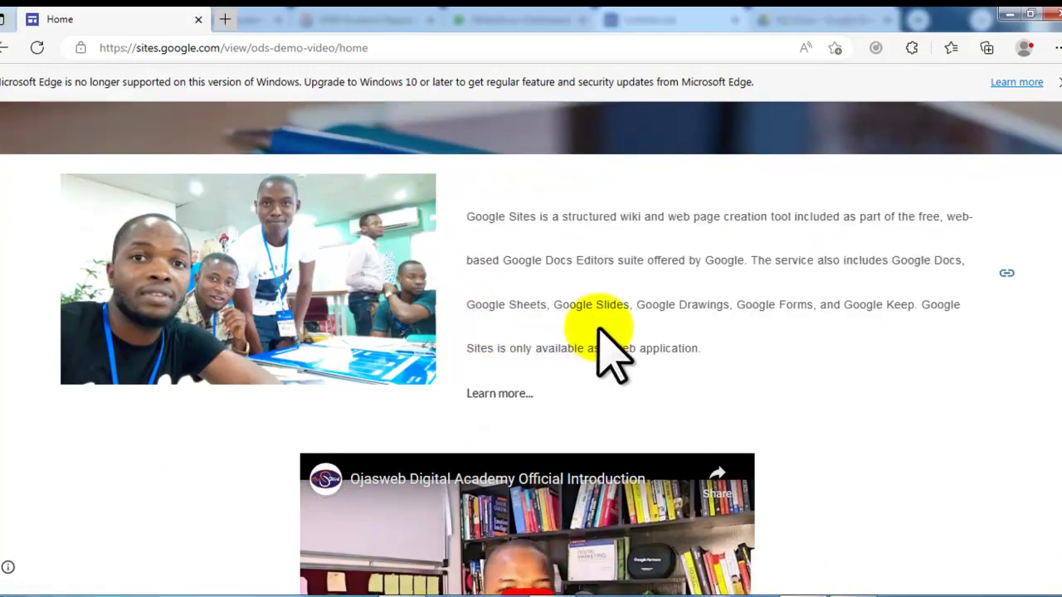
pyautogui.scroll(-2, 612, 348)
pyautogui.scroll(-7, 515, 298)
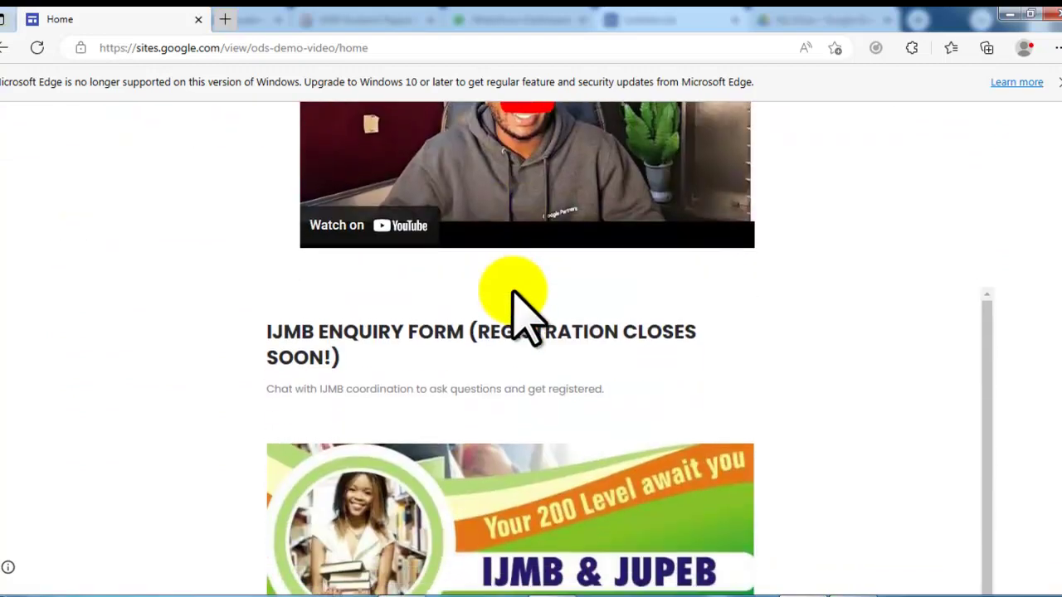
pyautogui.scroll(-5, 514, 344)
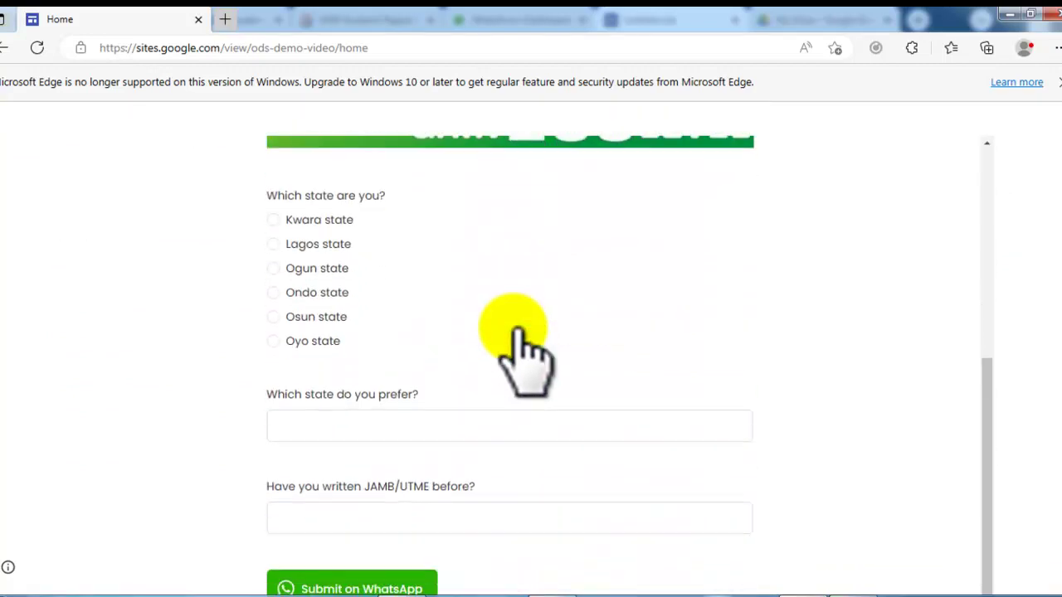
pyautogui.scroll(10, 355, 355)
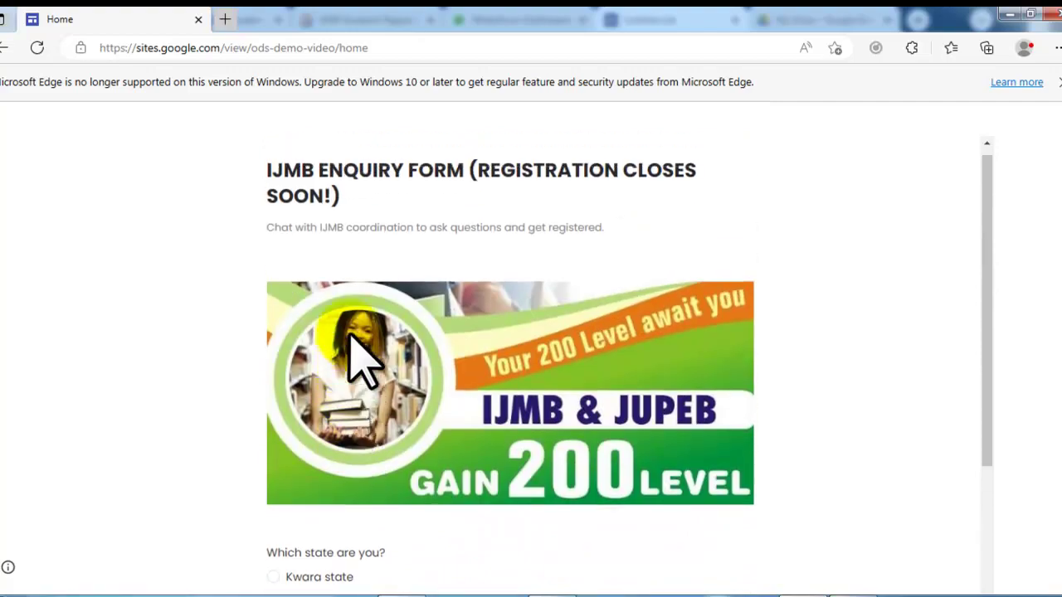
pyautogui.scroll(3, 269, 328)
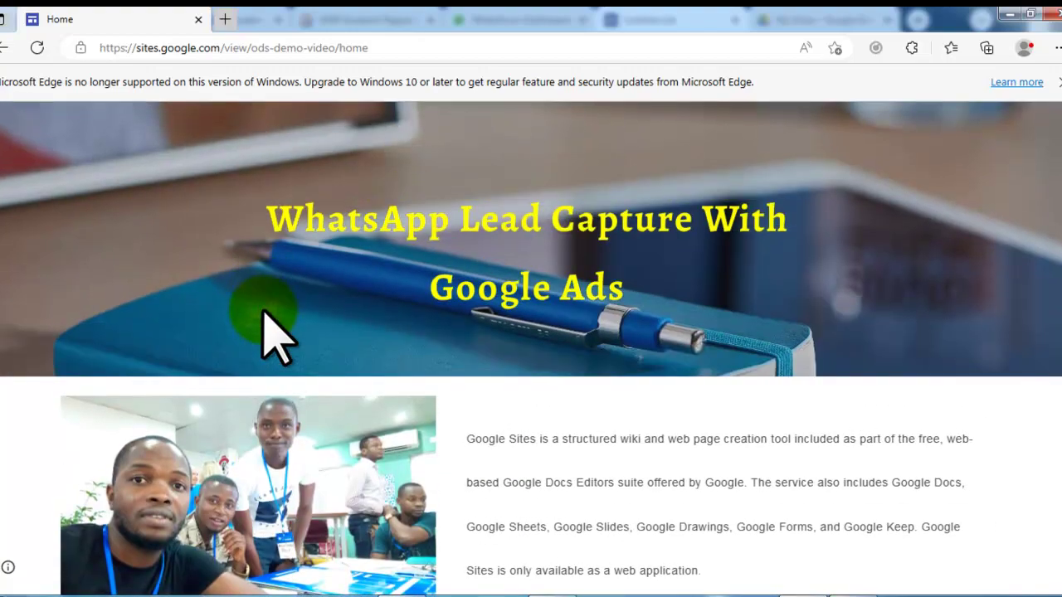
pyautogui.scroll(-7, 269, 328)
pyautogui.scroll(-7, 257, 328)
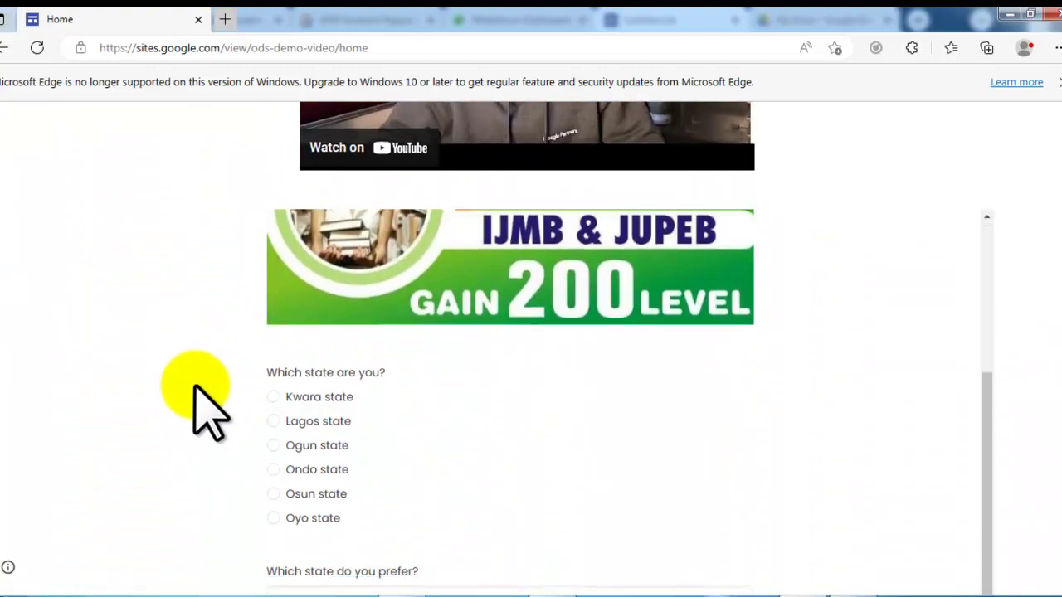
# Step: Fill the live form with Kwara state, osun state as preferred, and Yes for JAMB/UTME
pyautogui.click(297, 293)
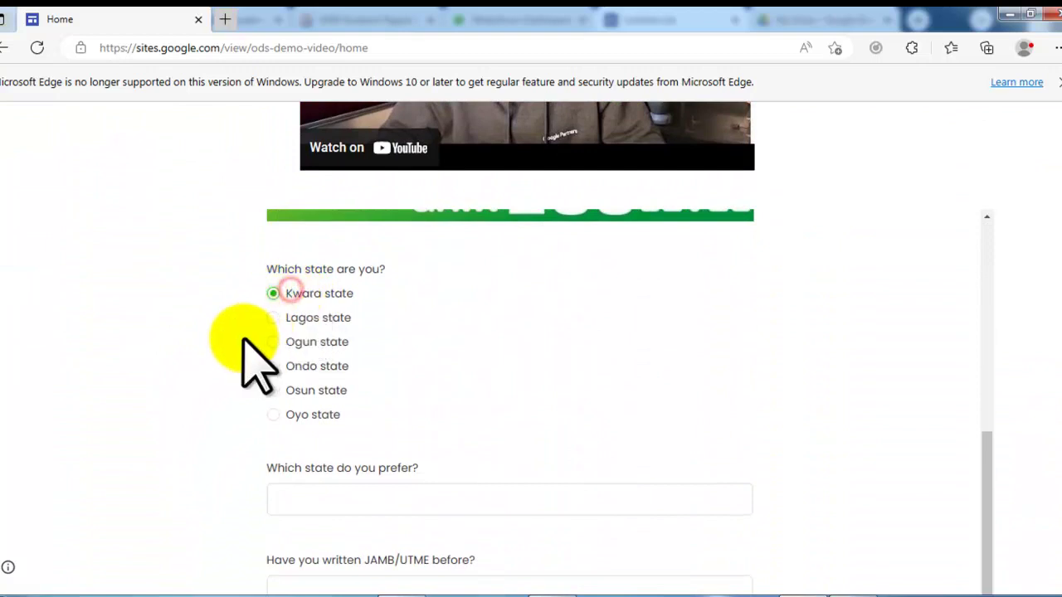
pyautogui.scroll(-2, 241, 355)
pyautogui.click(320, 319)
pyautogui.click(320, 318)
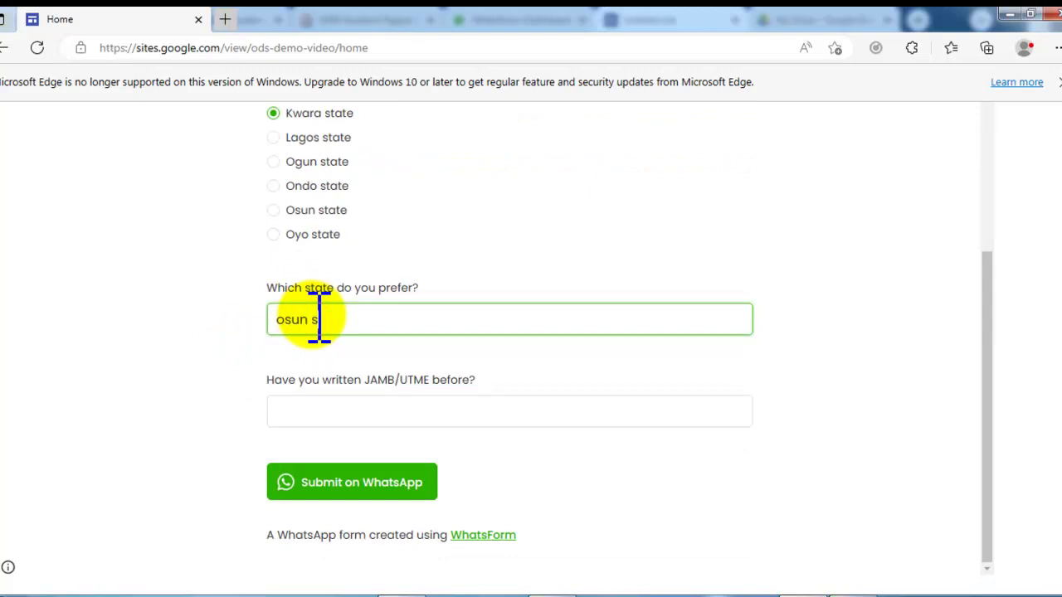
pyautogui.click(315, 410)
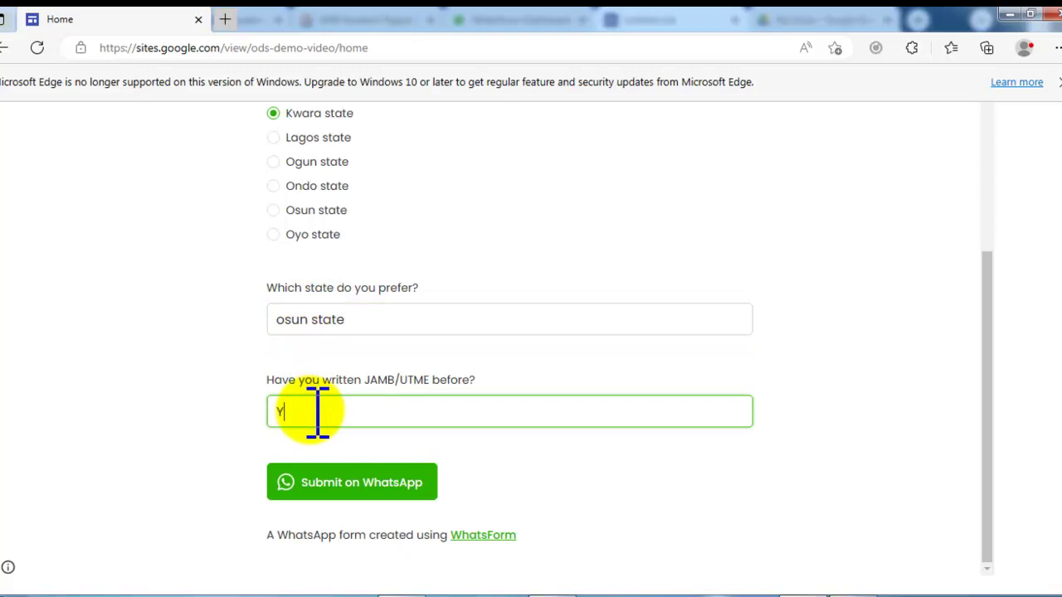
pyautogui.write('Yes')
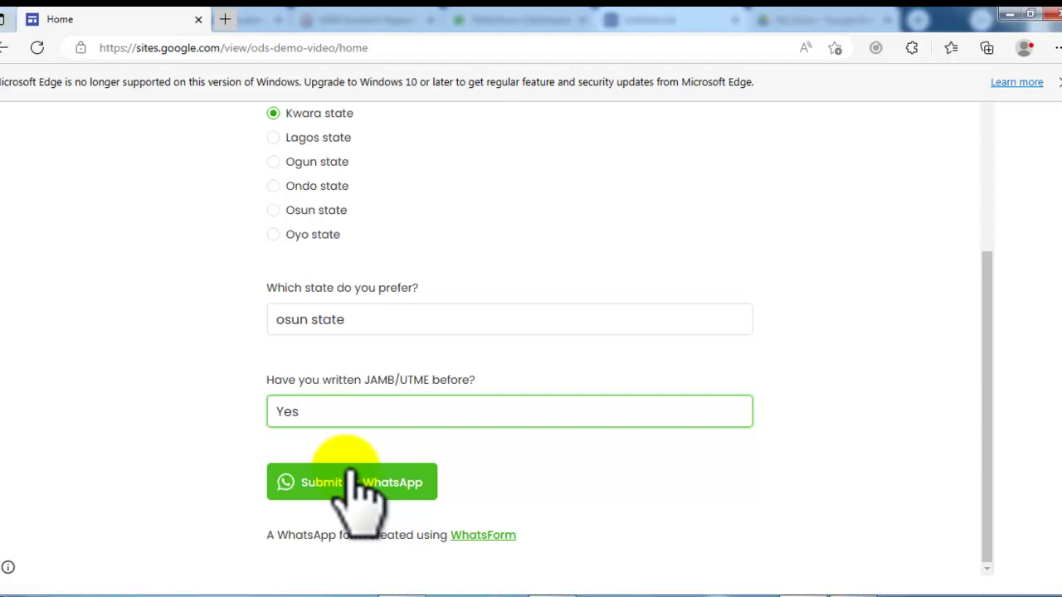
pyautogui.scroll(10, 379, 410)
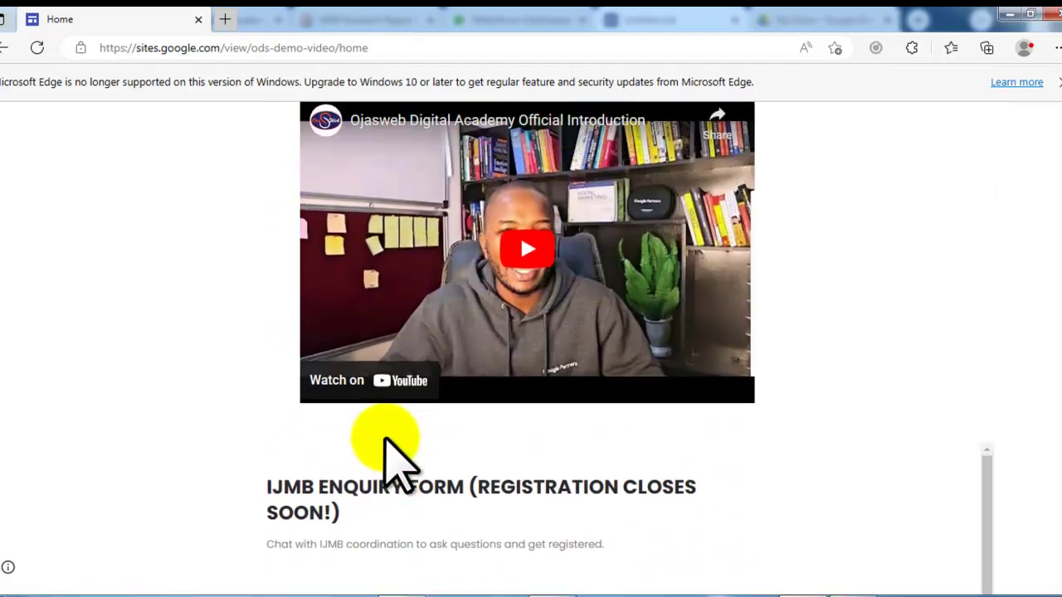
pyautogui.scroll(7, 384, 437)
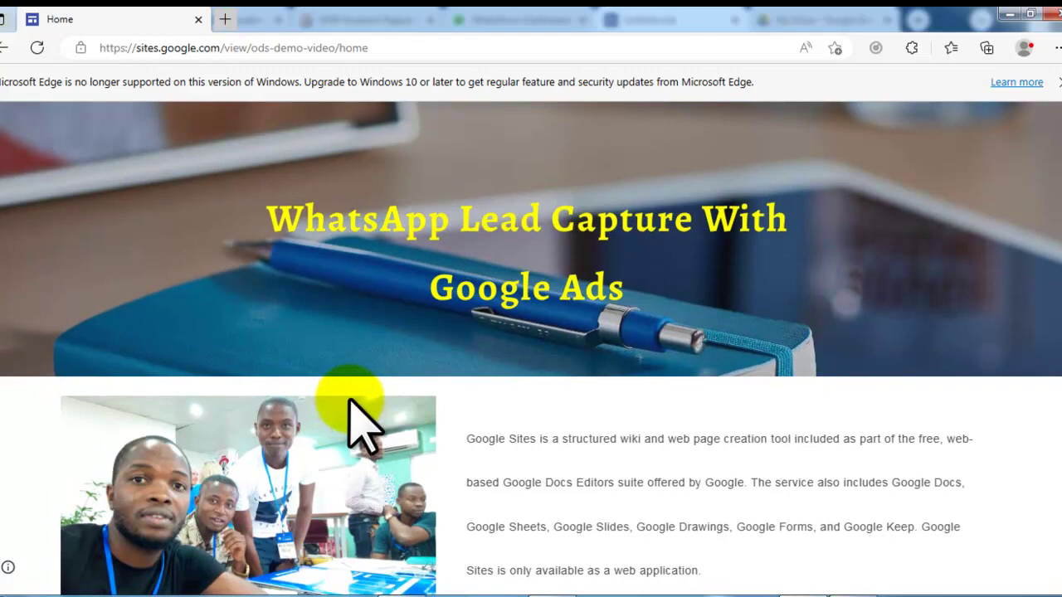
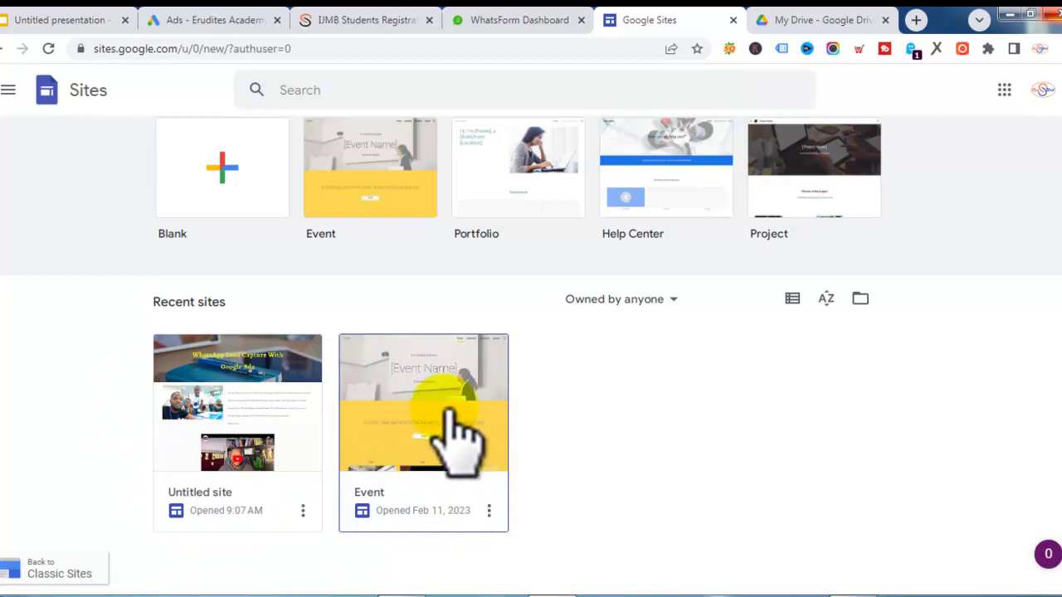
# Step: Browse the Template gallery's Recently used, Personal, Work, Small business and Education templates
pyautogui.scroll(1, 586, 365)
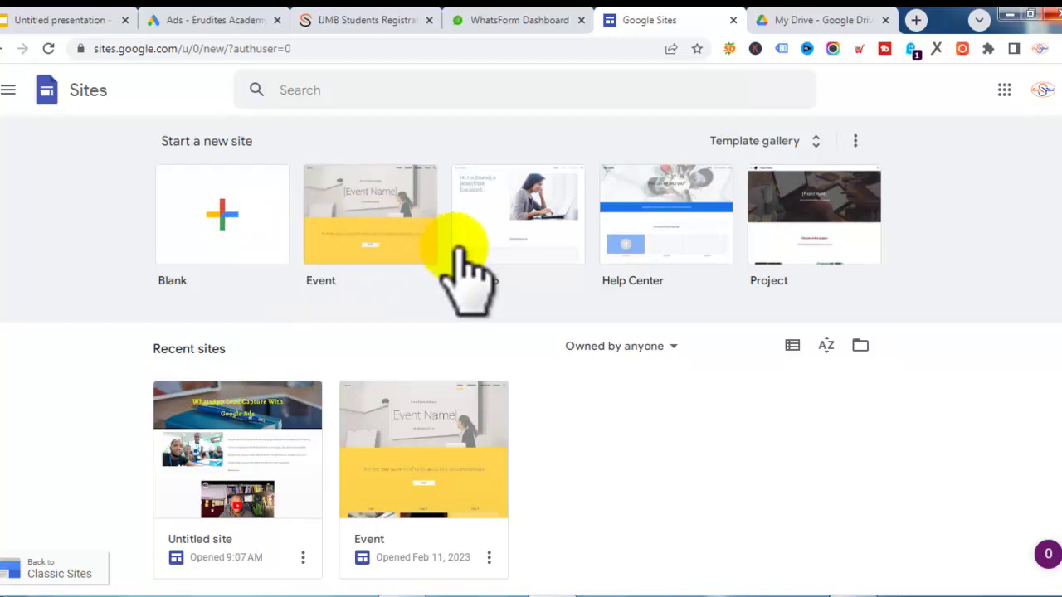
pyautogui.click(817, 141)
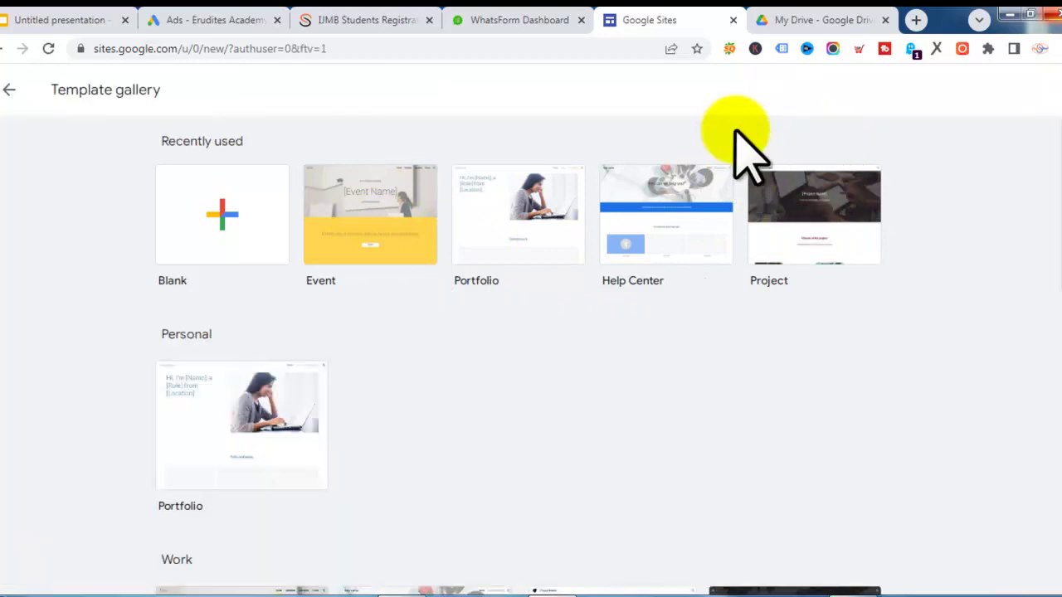
pyautogui.scroll(-10, 491, 251)
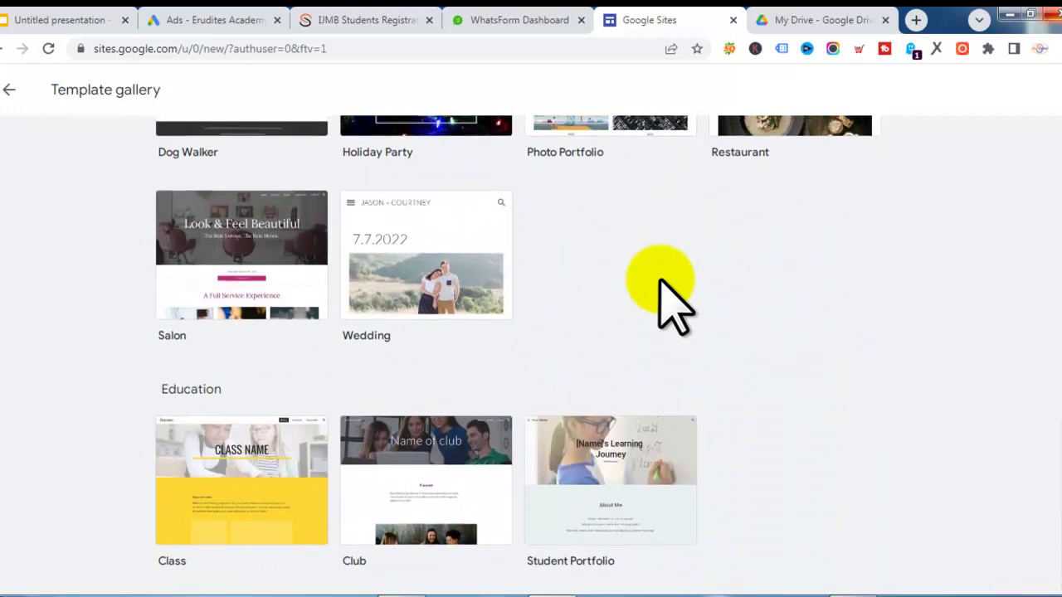
pyautogui.scroll(5, 672, 303)
pyautogui.scroll(5, 661, 281)
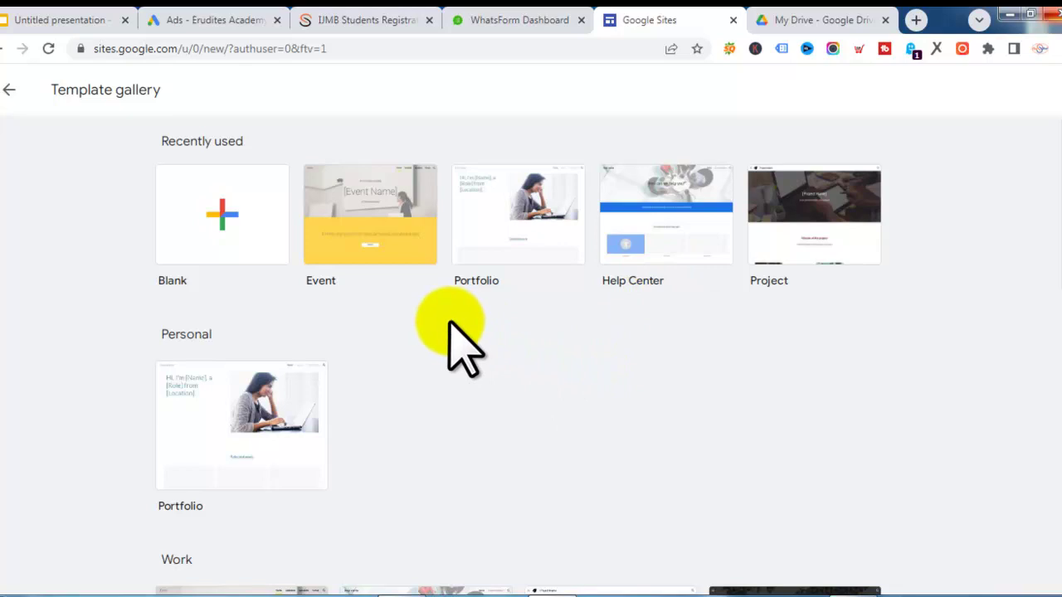
# Step: View the IJMB Registration form's share link, then the campaign's responsive search ad in Google Ads
pyautogui.click(469, 19)
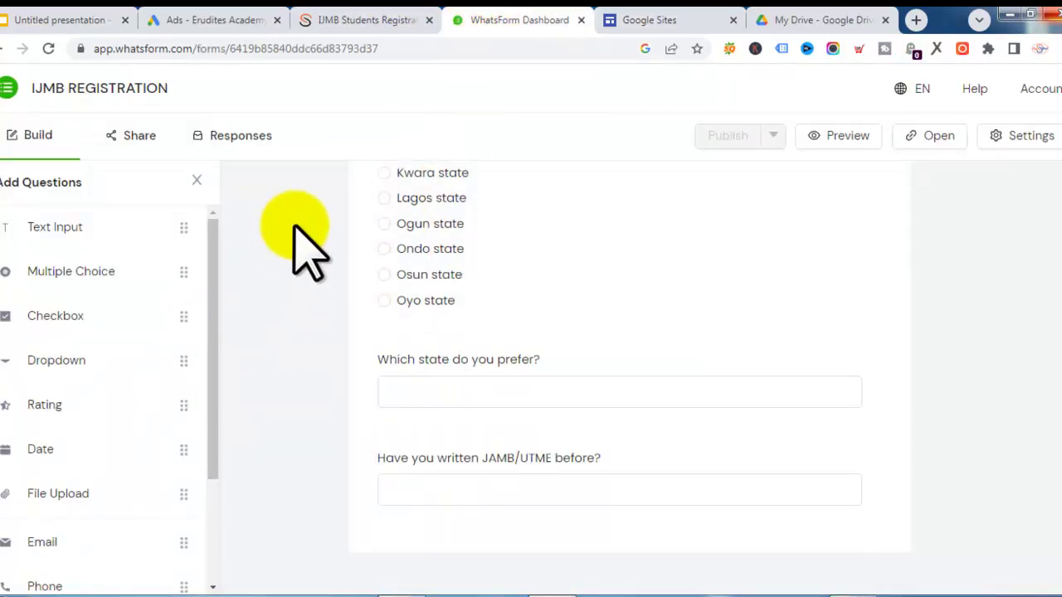
pyautogui.click(132, 136)
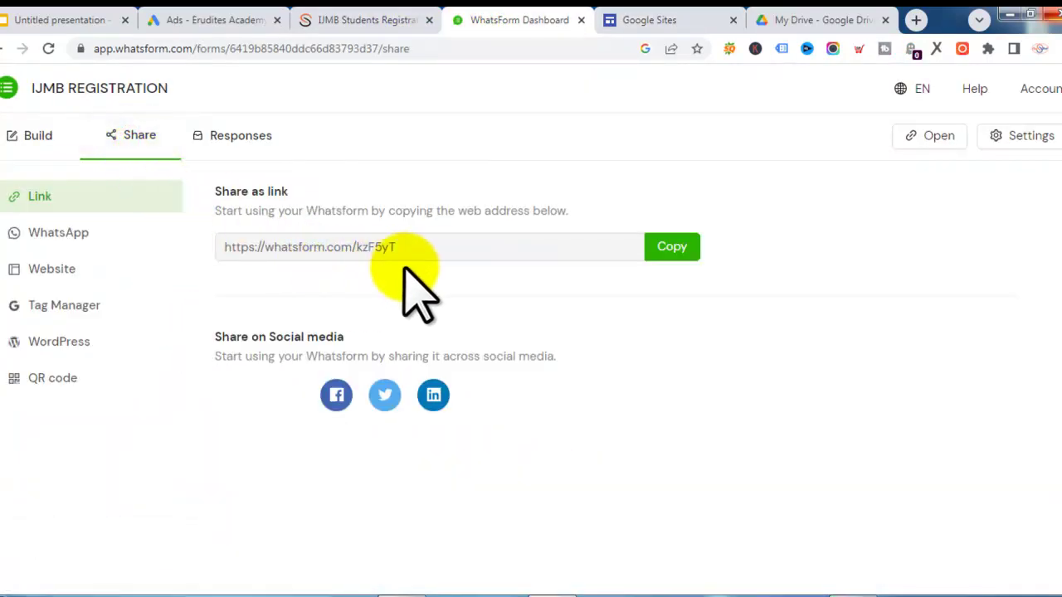
pyautogui.click(193, 20)
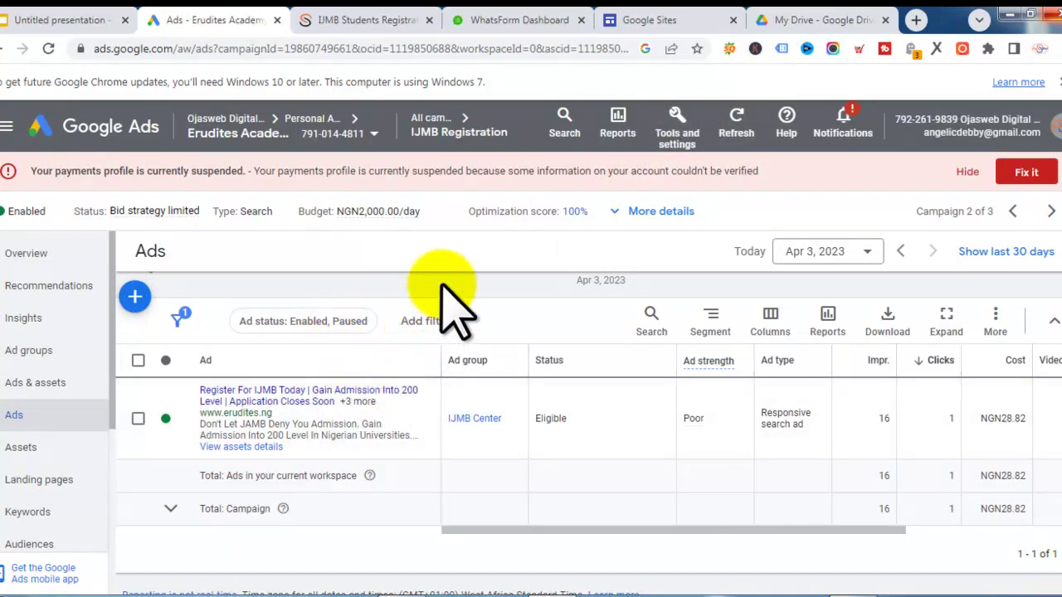
# Step: Return to the Sites home page, then to the WhatsForm dashboard listing Untitled and IJMB REGISTRATION
pyautogui.click(680, 17)
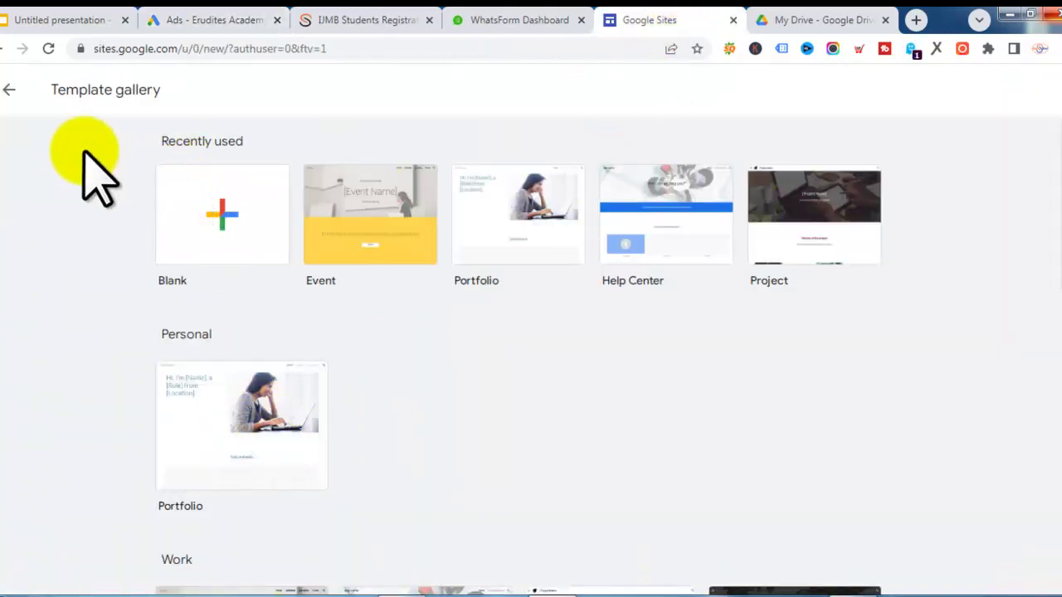
pyautogui.click(8, 90)
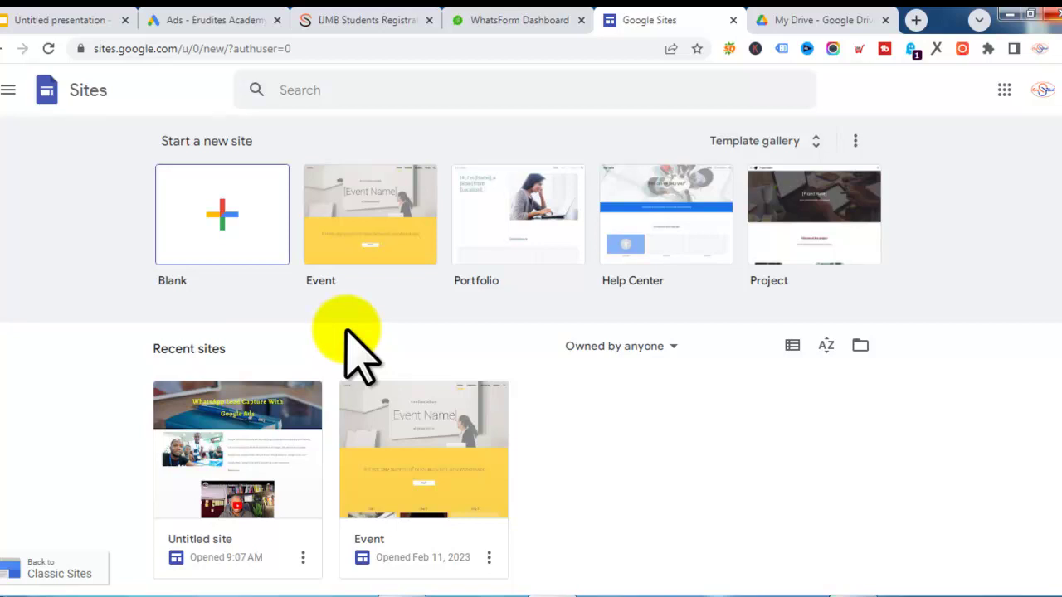
pyautogui.click(502, 23)
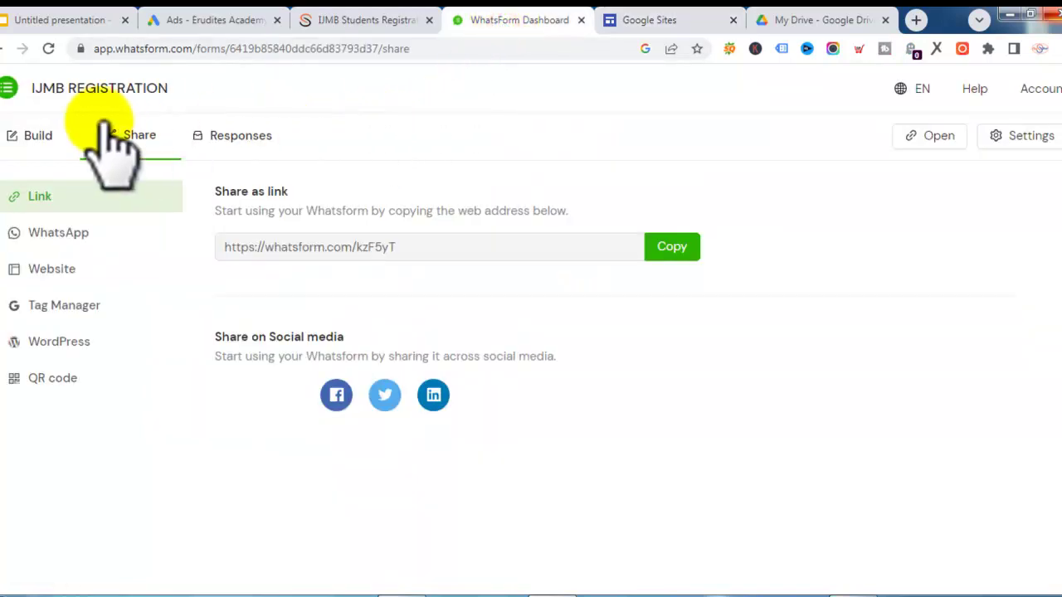
pyautogui.click(9, 90)
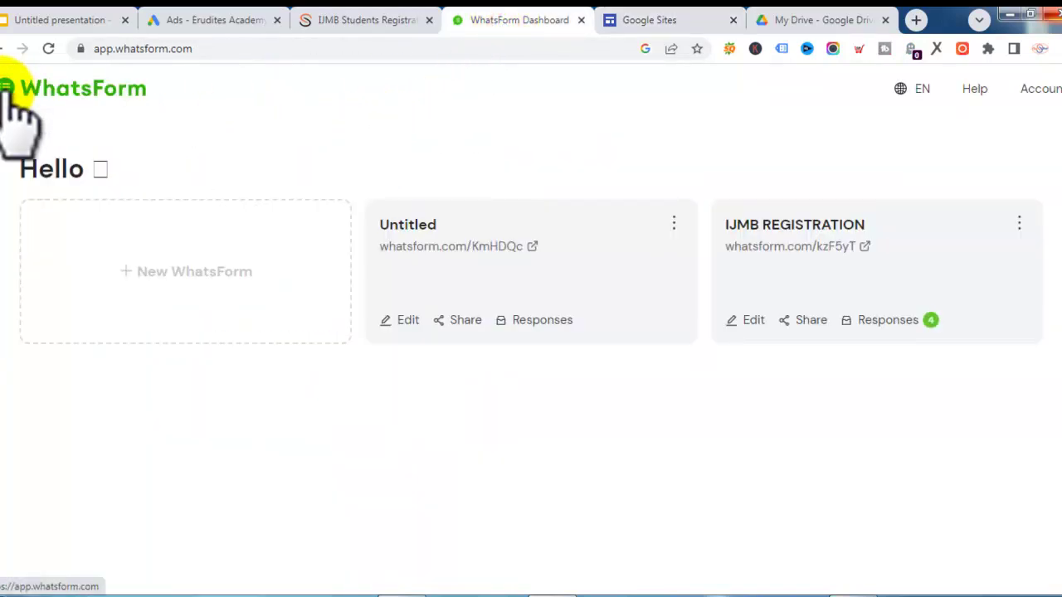